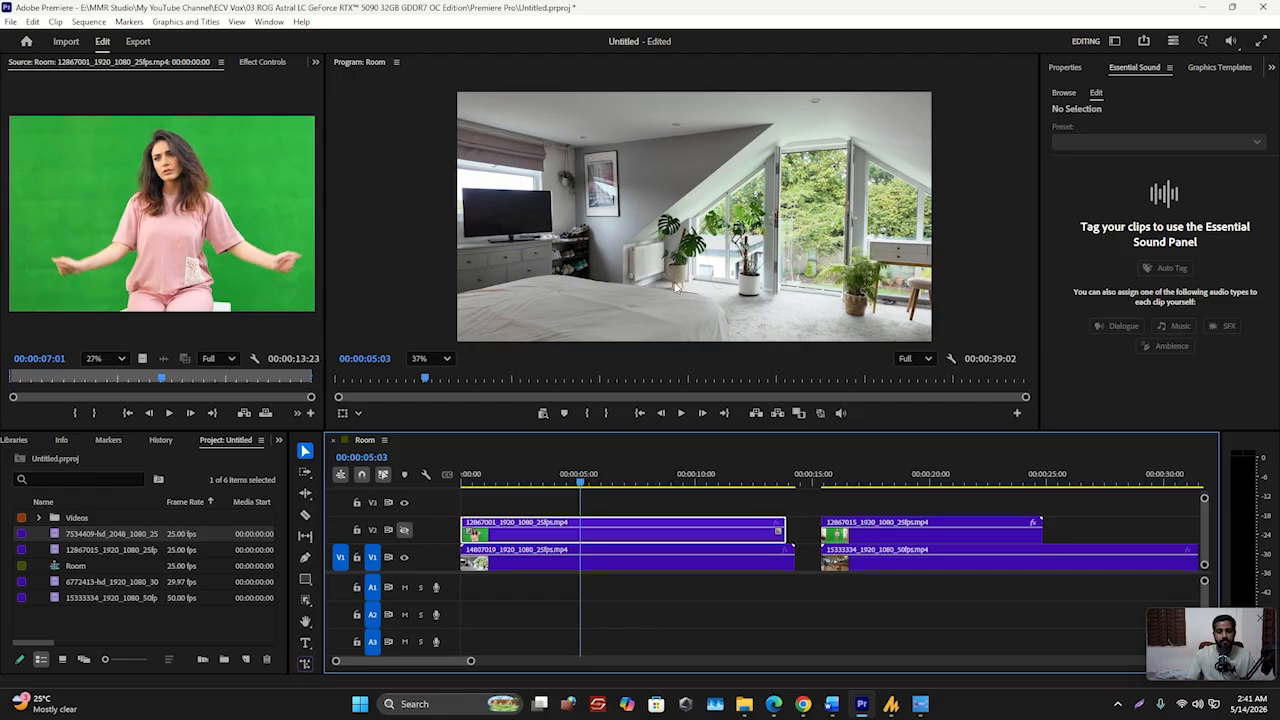
Turn the visibility of the V2 track with the green-screen footage back on
left_click(404, 557)
left_click(404, 558)
left_click(405, 531)
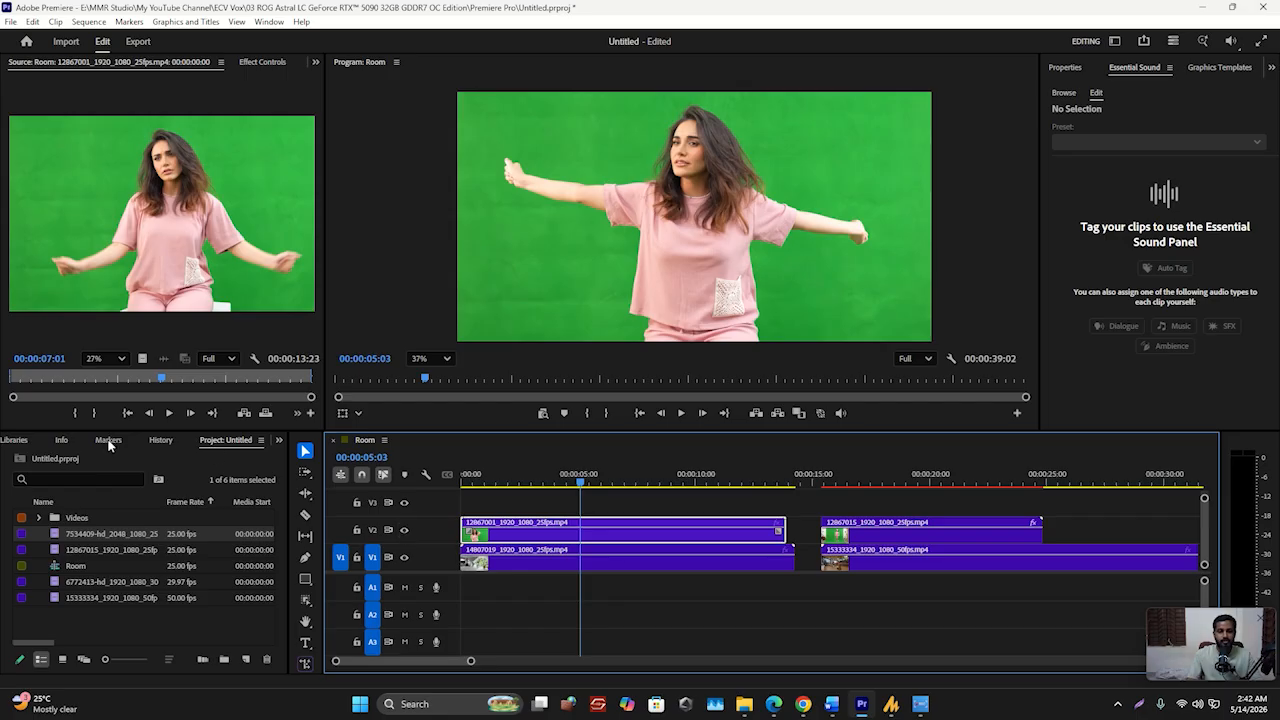
Find the BCC+Primatte Studio effect, apply it to the first green-screen clip on V2 and display its effect settings
key("shift+7")
type("Prima")
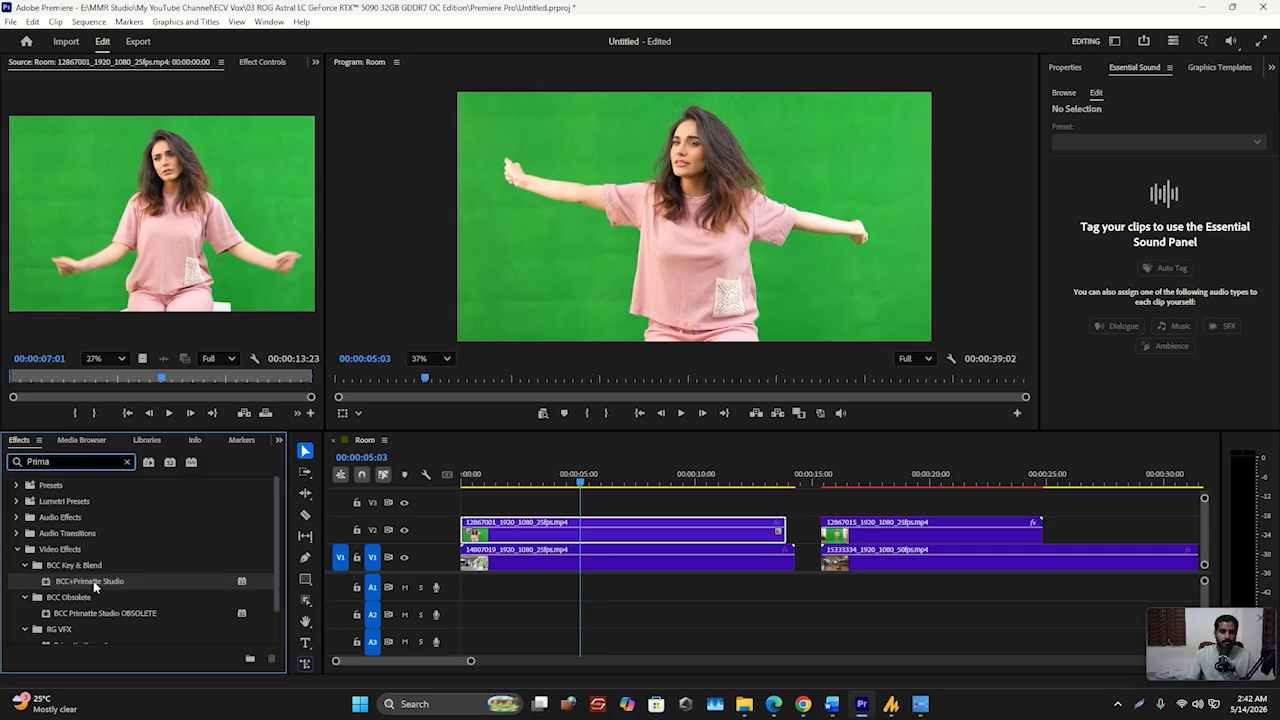
left_click_drag(94, 585, 508, 531)
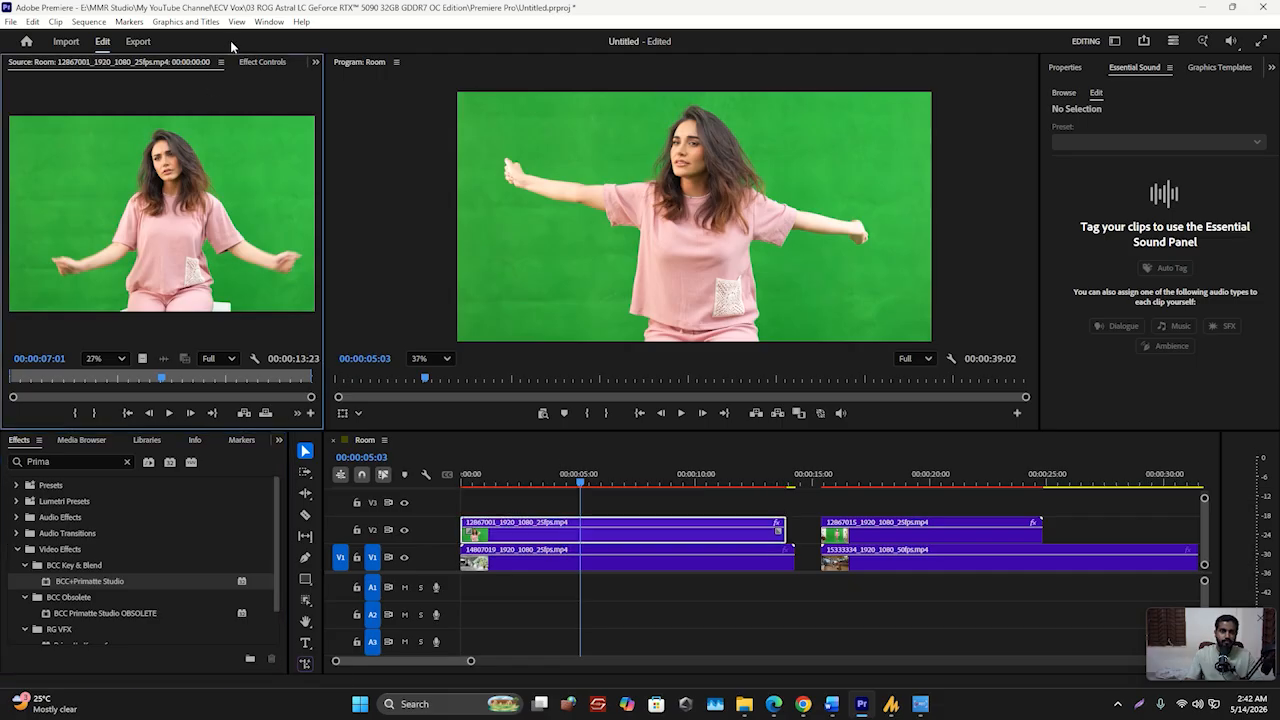
left_click(256, 60)
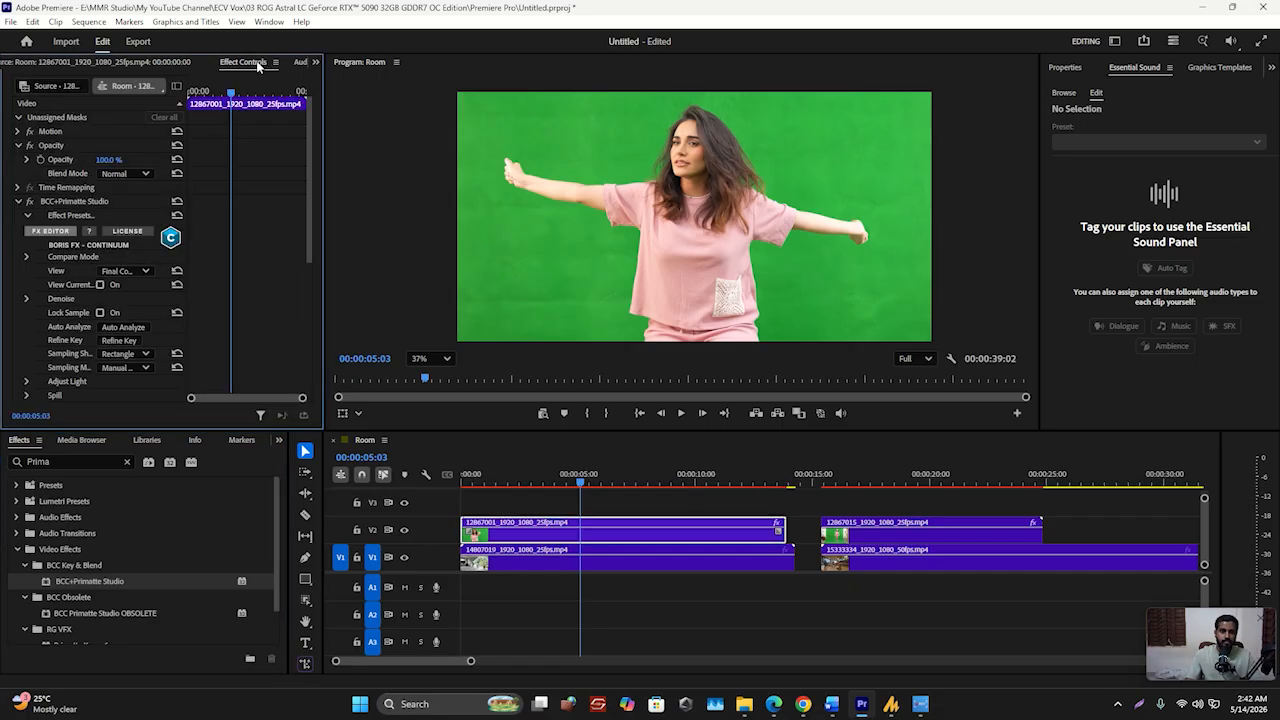
left_click(72, 202)
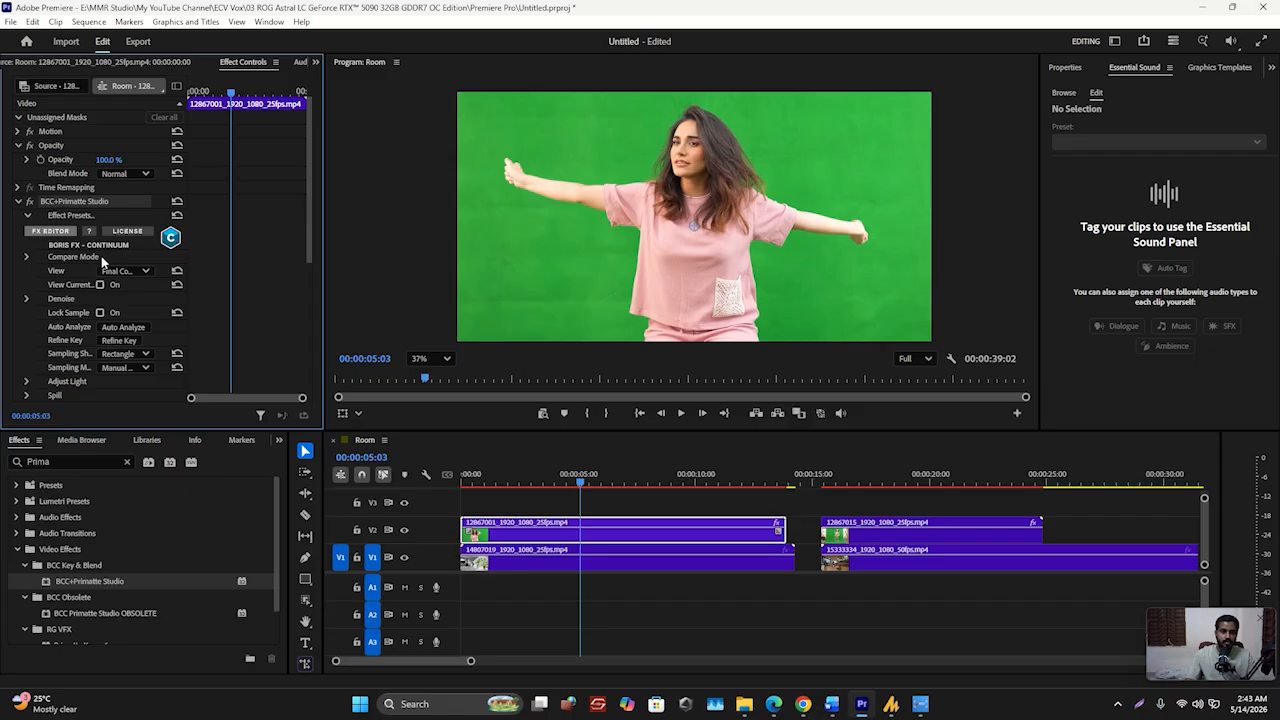
Try Primatte Studio's Auto Analyze on the green-screen clip and reset the effect
scroll(103, 262, "down", 1)
scroll(101, 262, "down", 5)
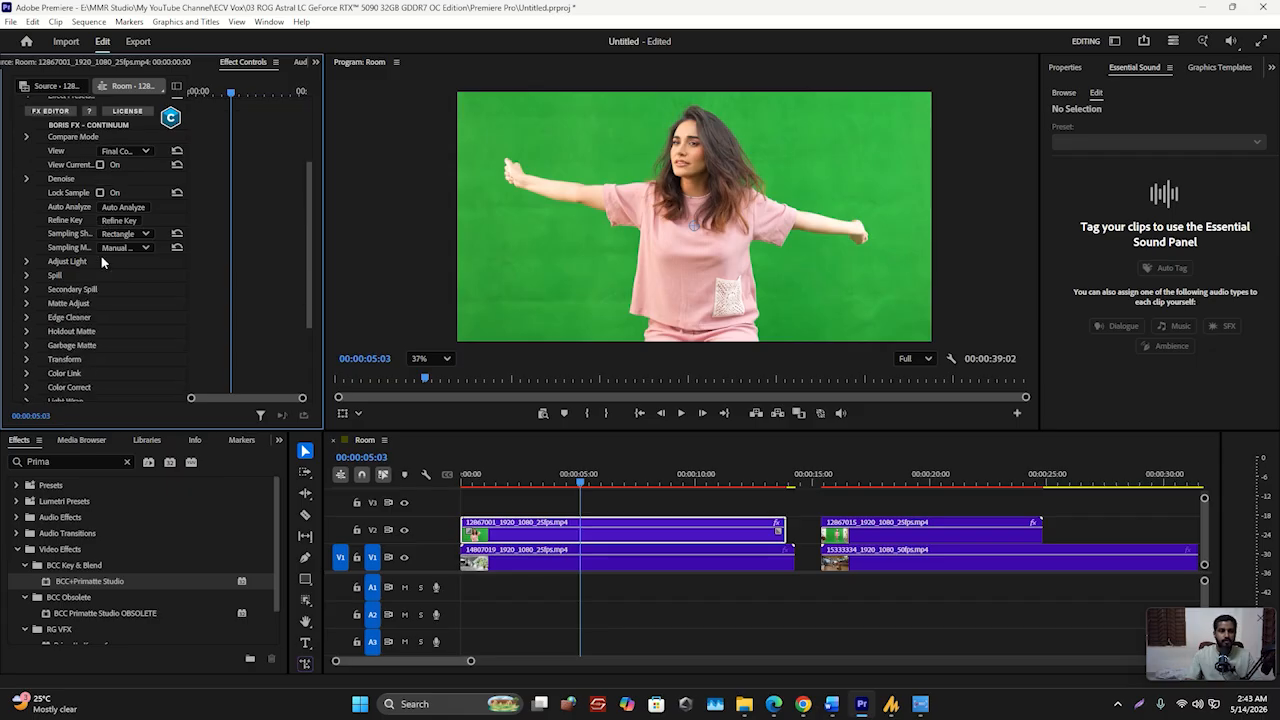
scroll(109, 261, "up", 3)
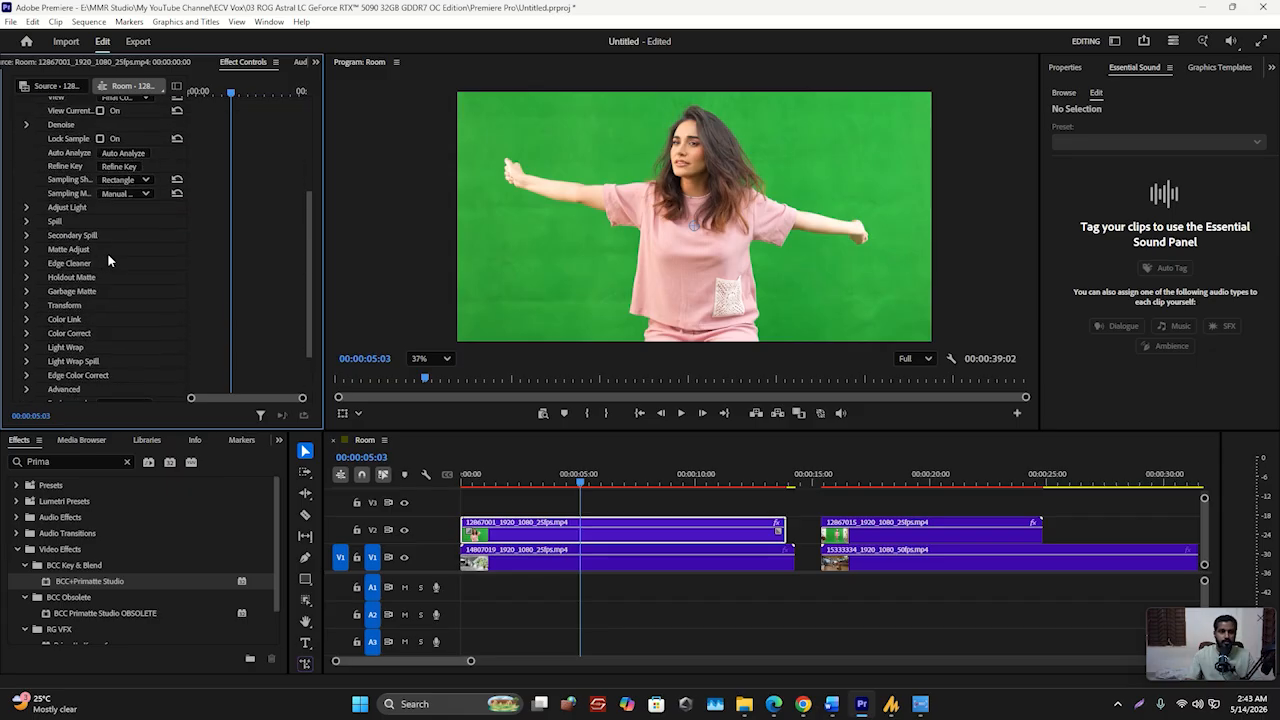
scroll(109, 272, "up", 3)
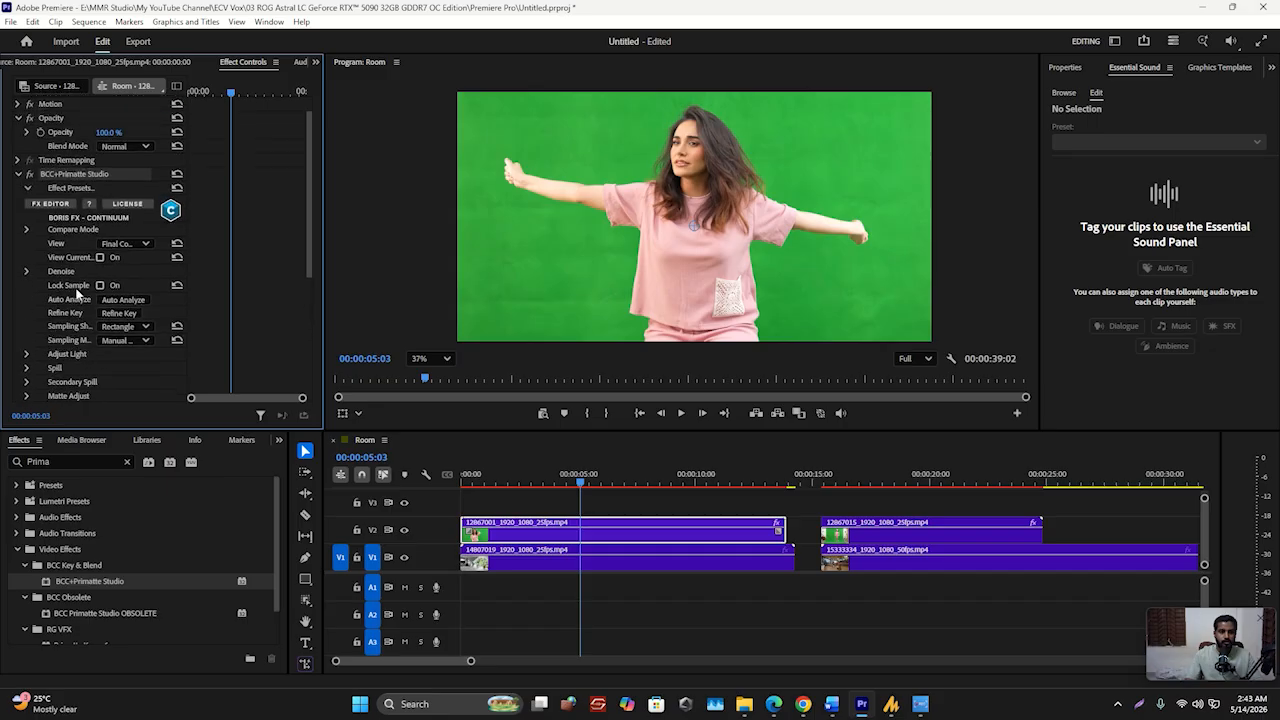
scroll(82, 325, "up", 1)
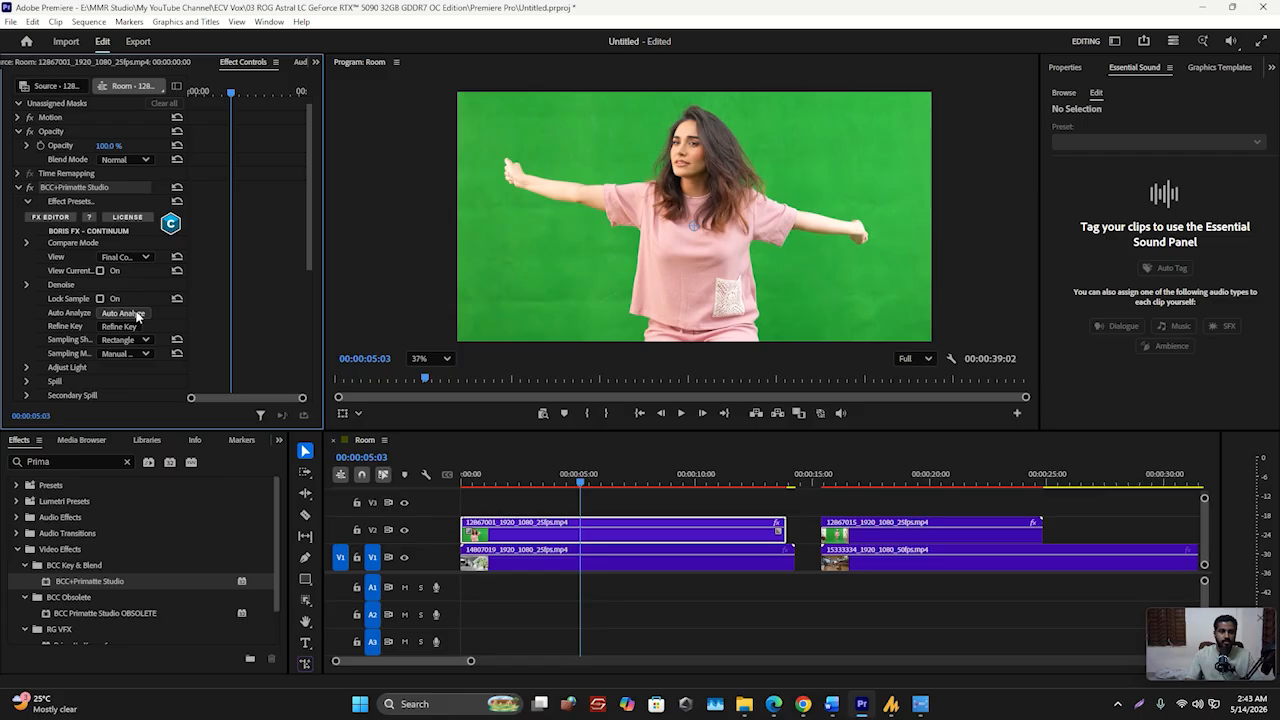
left_click(130, 314)
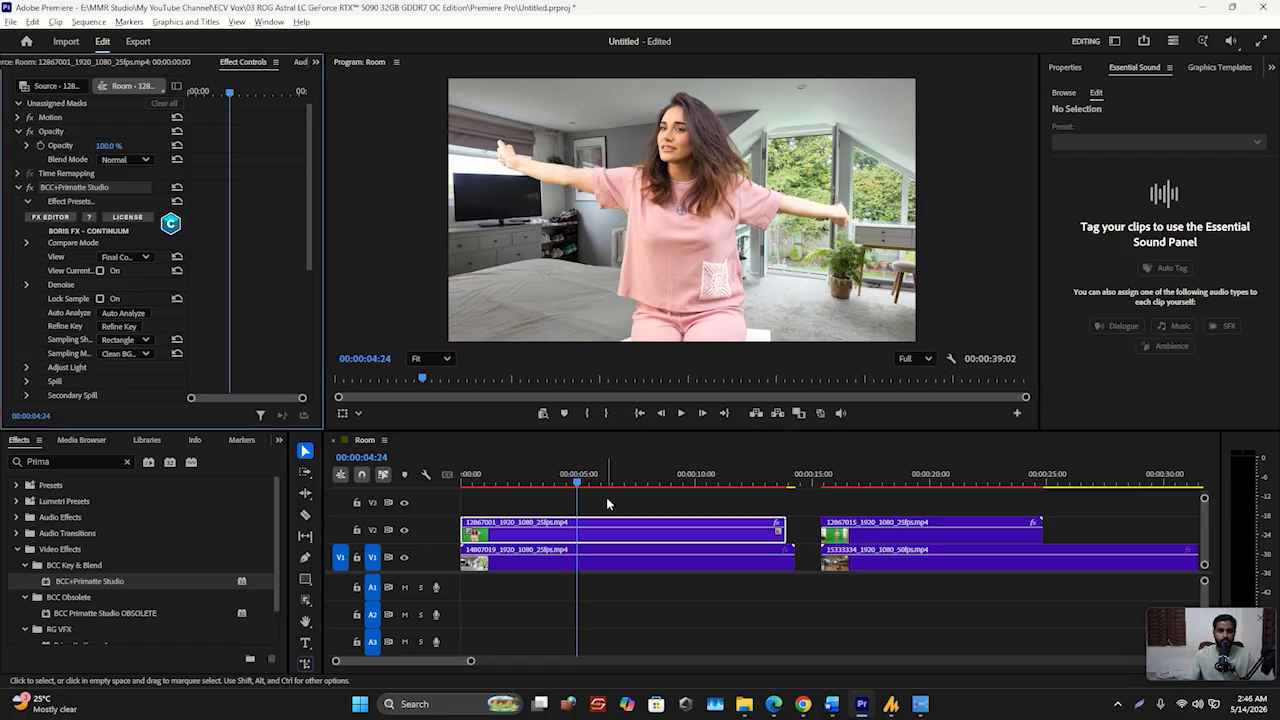
left_click(177, 190)
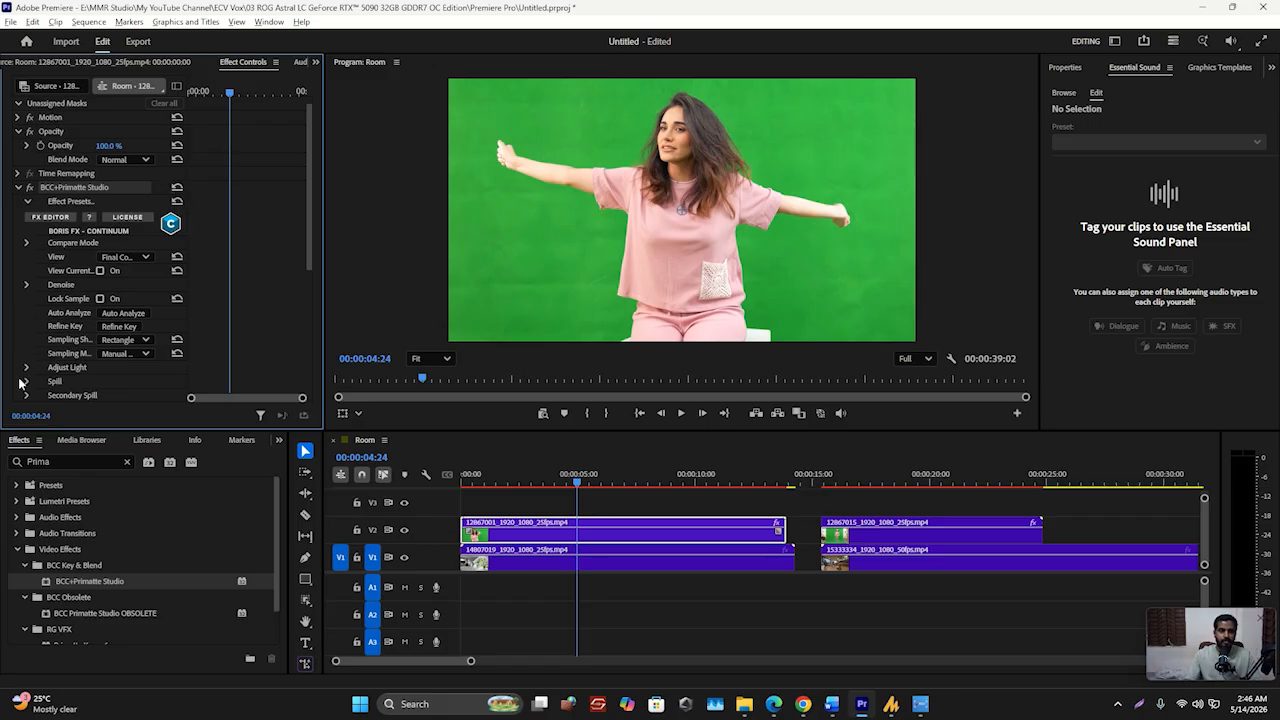
Open Primatte Studio's FX Editor, try the Advanced Spill Suppression preset and apply Light Wrap plus Spill Suppression instead
left_click(50, 218)
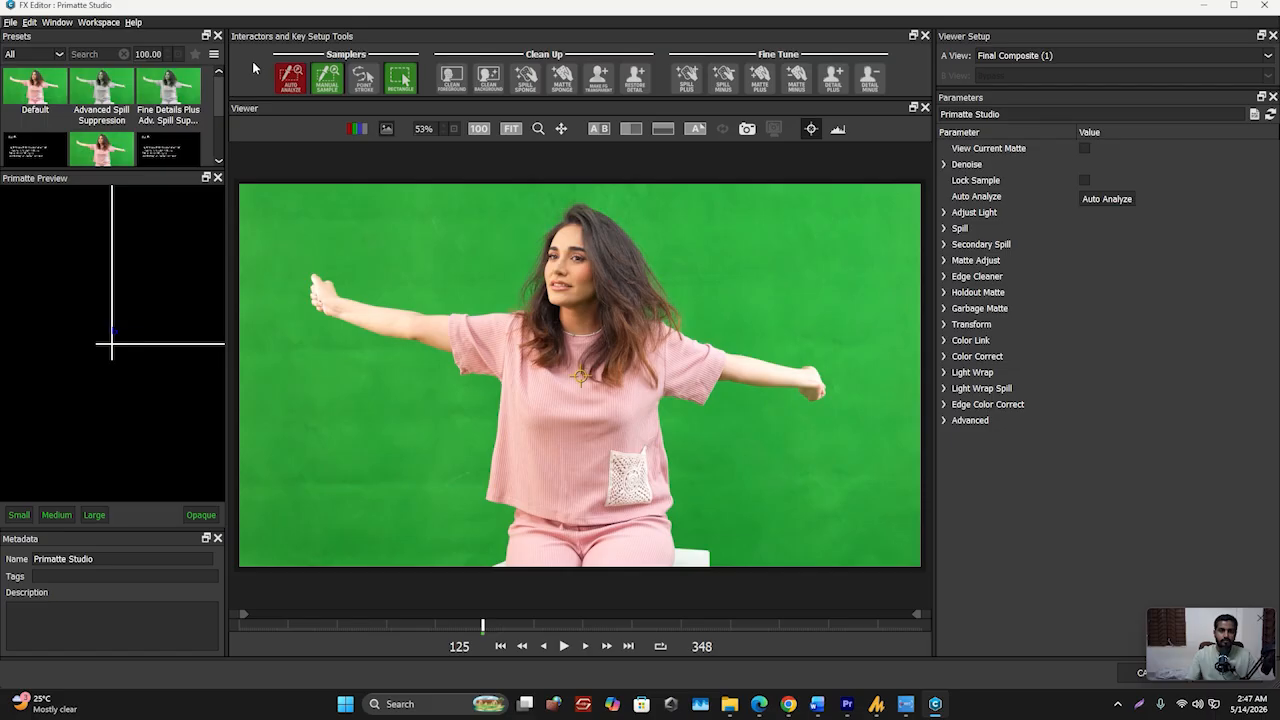
left_click_drag(130, 170, 124, 271)
left_click(90, 91)
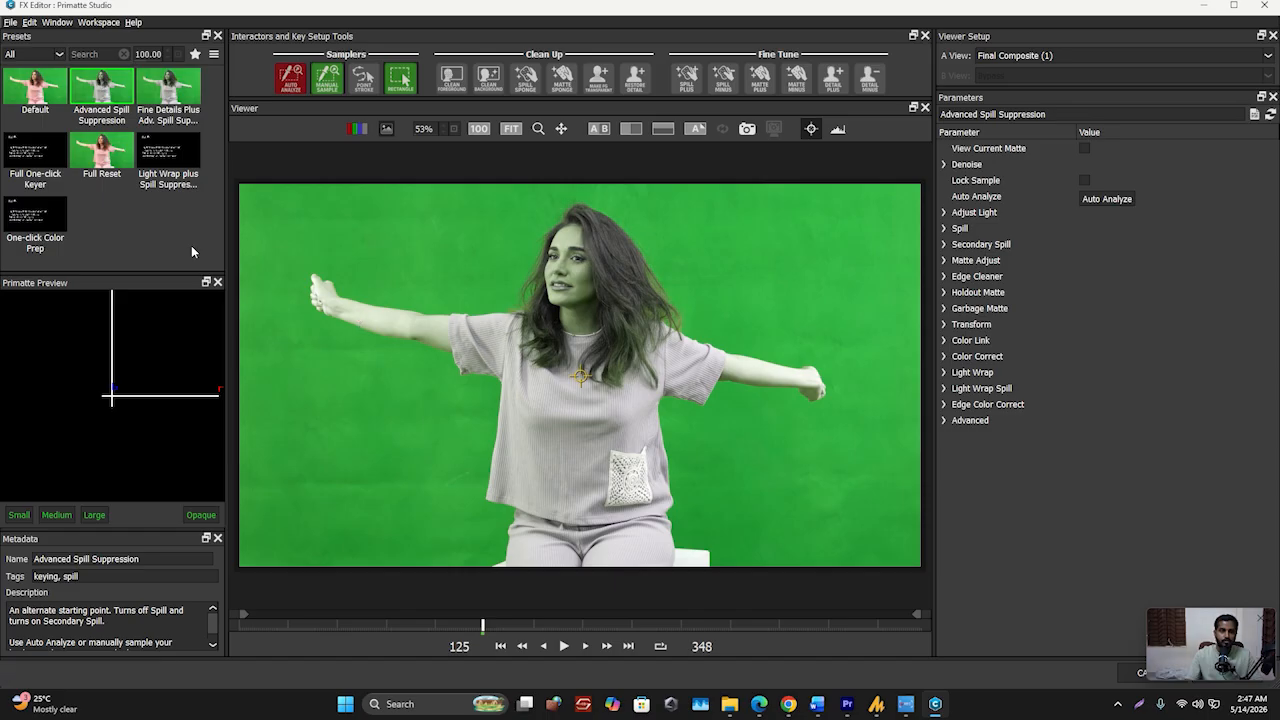
left_click(163, 163)
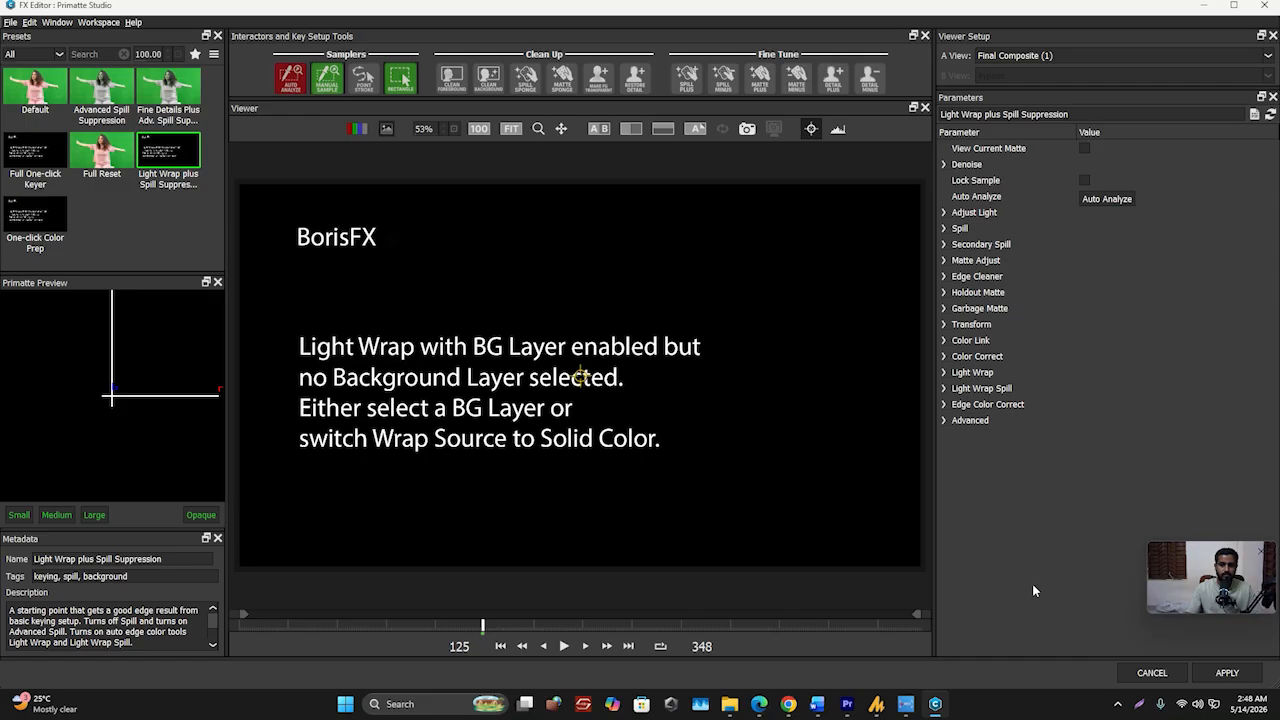
left_click(1150, 673)
left_click(708, 369)
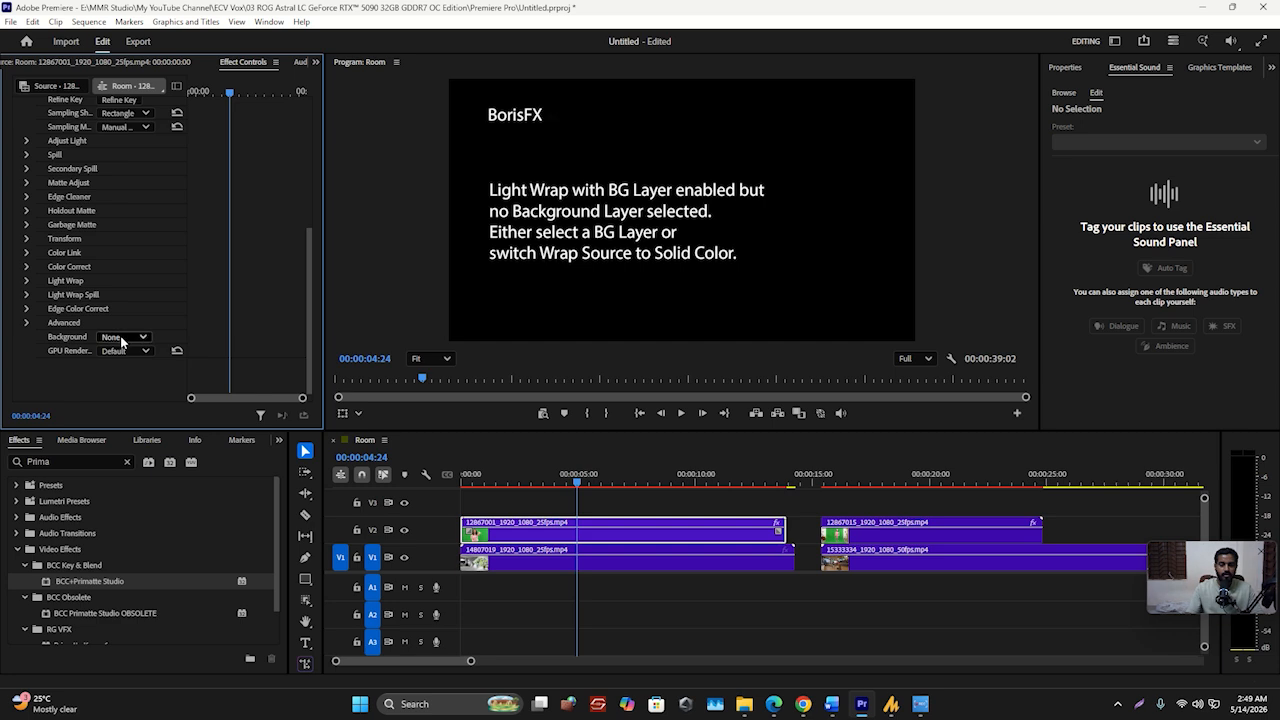
Set the Background layer of the Primatte Studio effect to Video 1
left_click(121, 338)
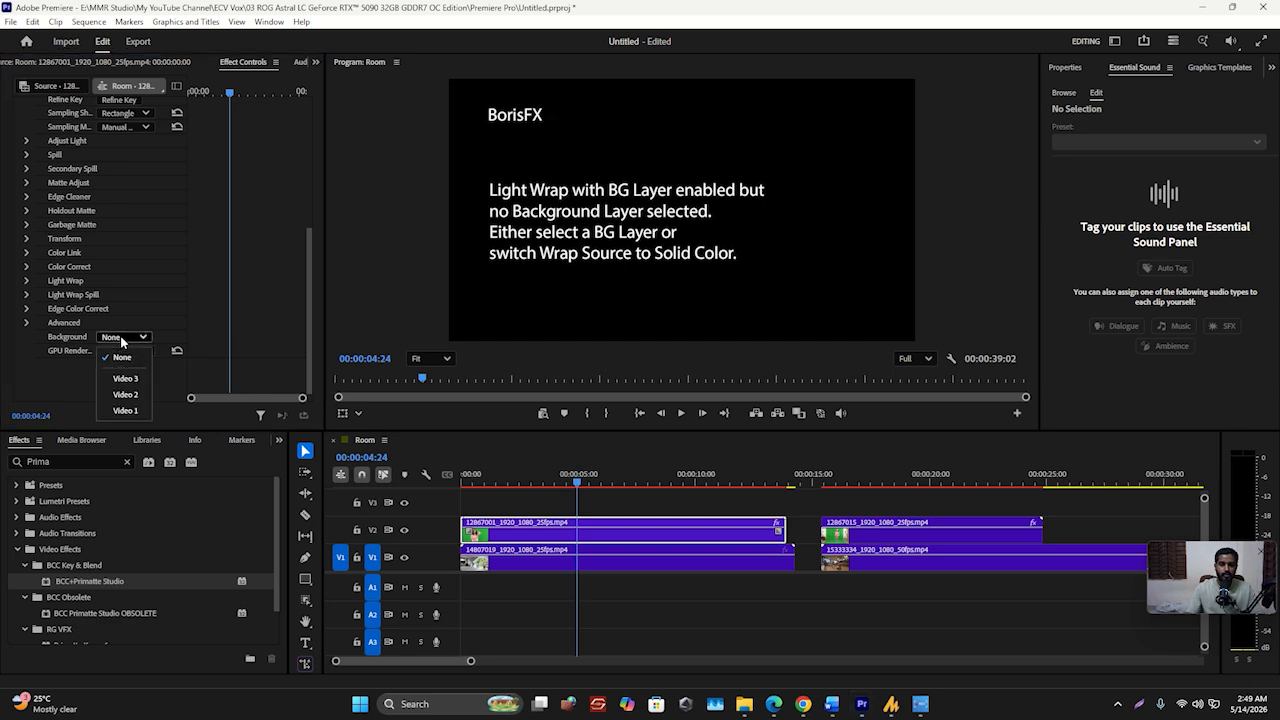
left_click(125, 410)
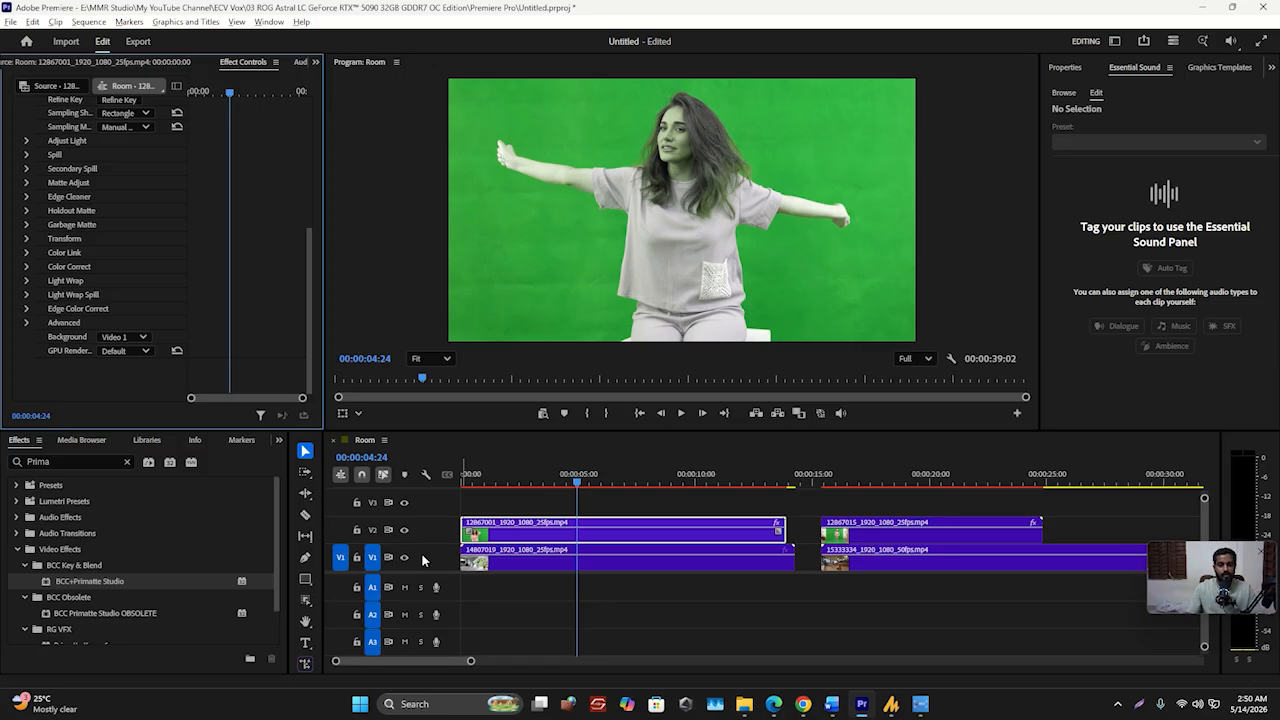
scroll(110, 291, "up", 2)
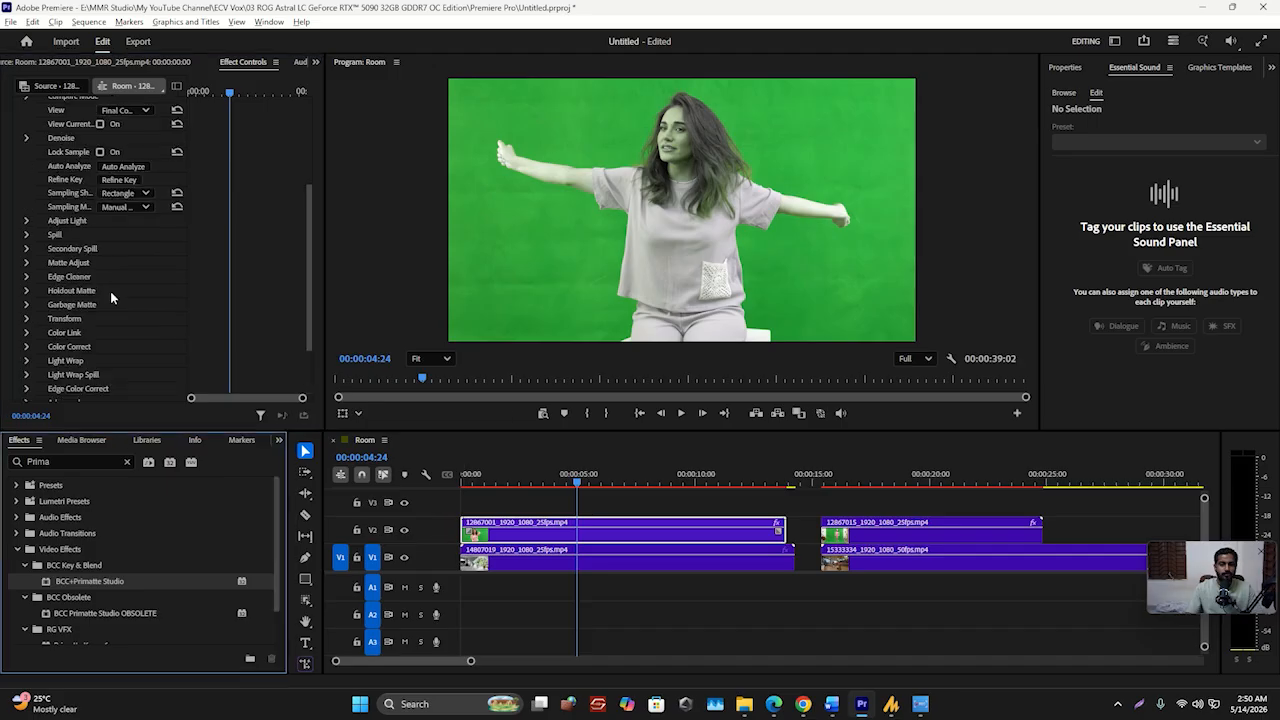
scroll(158, 326, "down", 1)
scroll(420, 340, "down", 1)
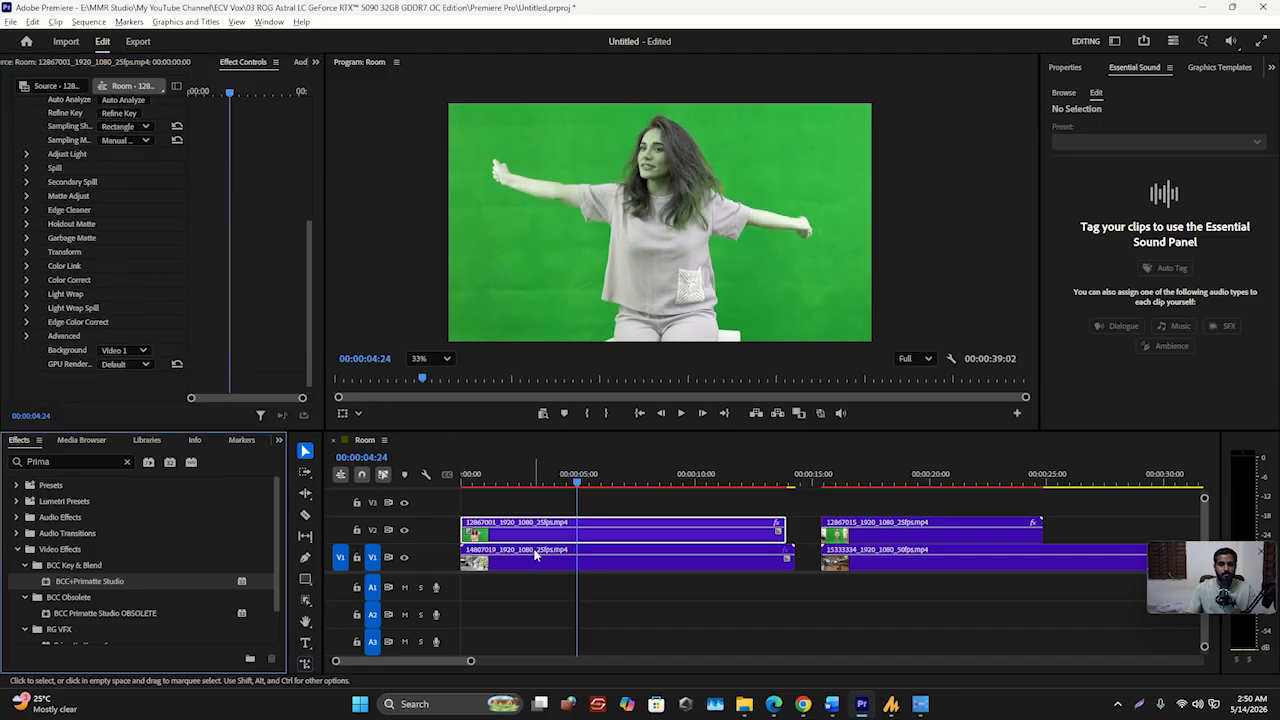
Reopen the FX Editor, choose the Full One-click Keyer preset and key out the green background with Auto Analyze
scroll(114, 272, "up", 1)
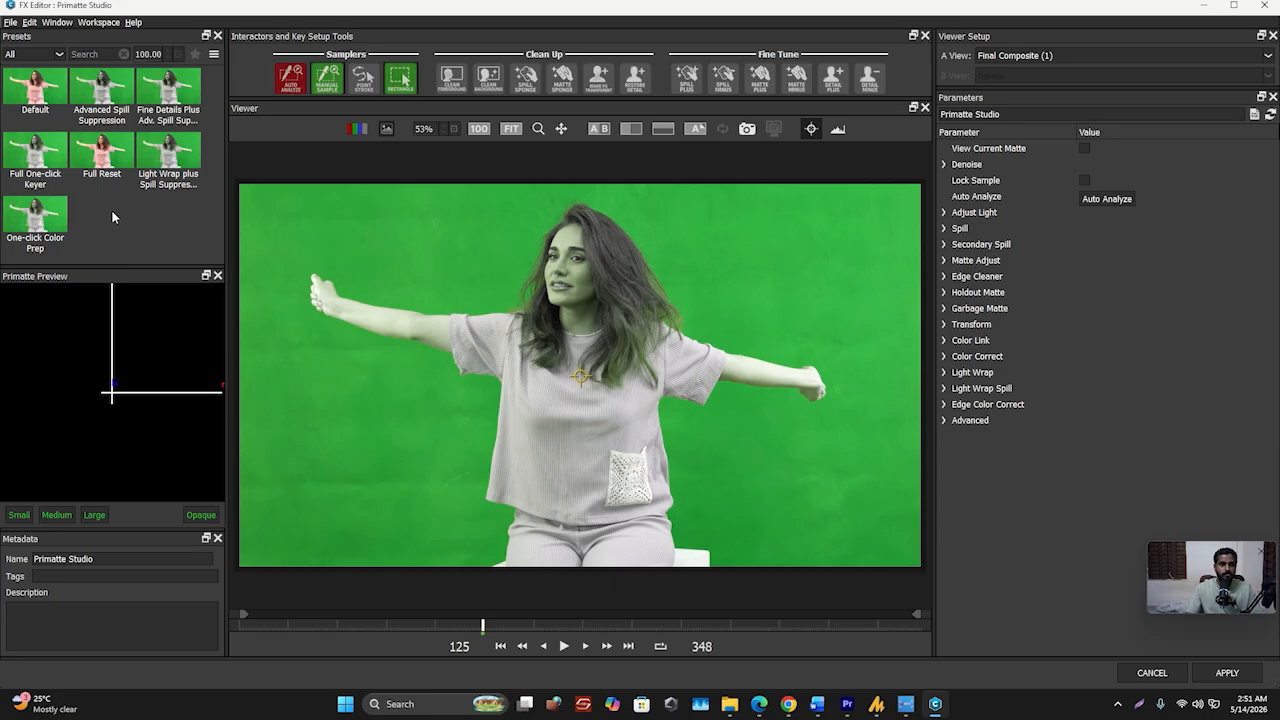
left_click(35, 148)
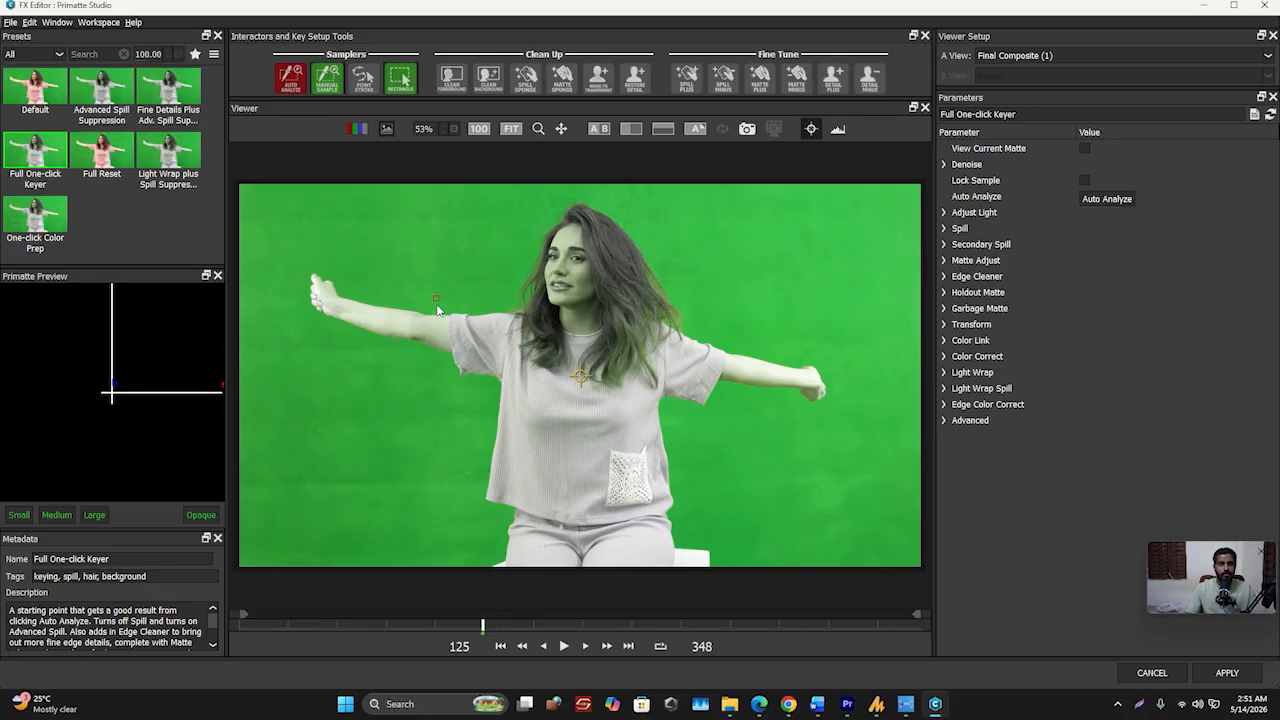
left_click(288, 205)
left_click(447, 260)
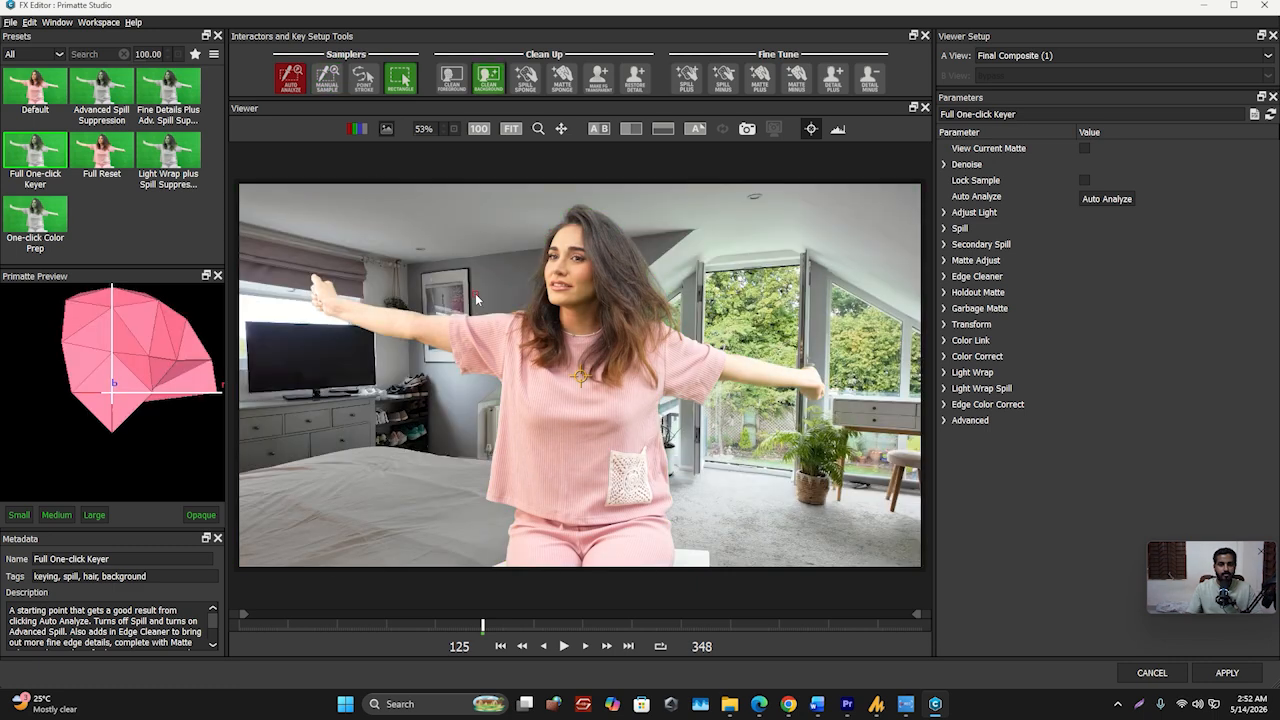
Examine the keyed hair and arm edges up close and compare the composite with the original in a side-by-side split
scroll(477, 298, "up", 3)
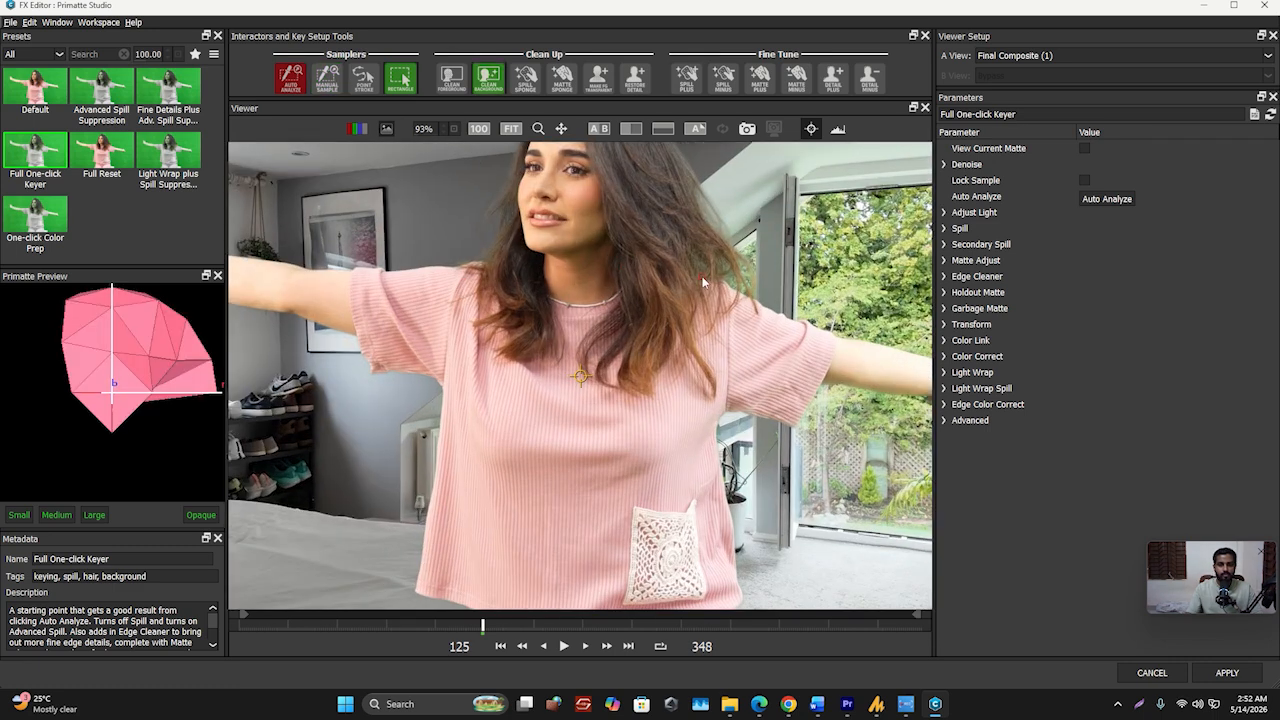
scroll(750, 365, "down", 1)
left_click_drag(740, 364, 815, 324)
scroll(405, 295, "down", 1)
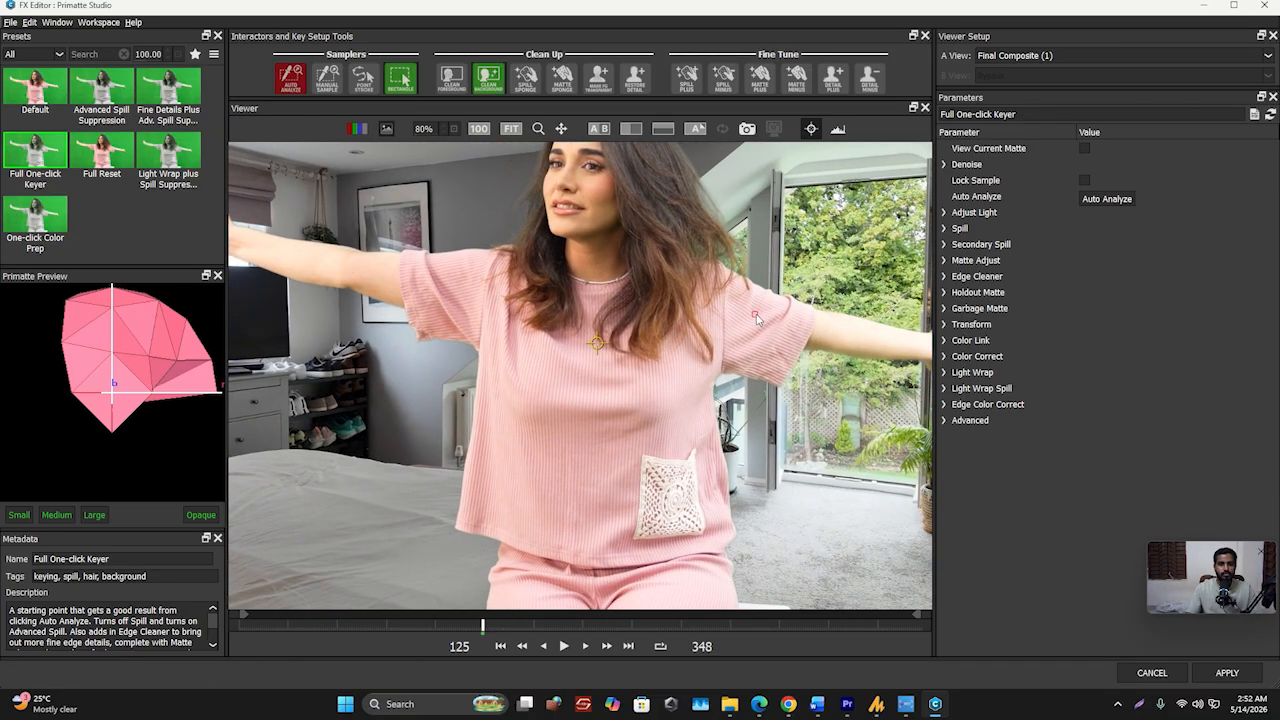
left_click_drag(755, 318, 565, 284)
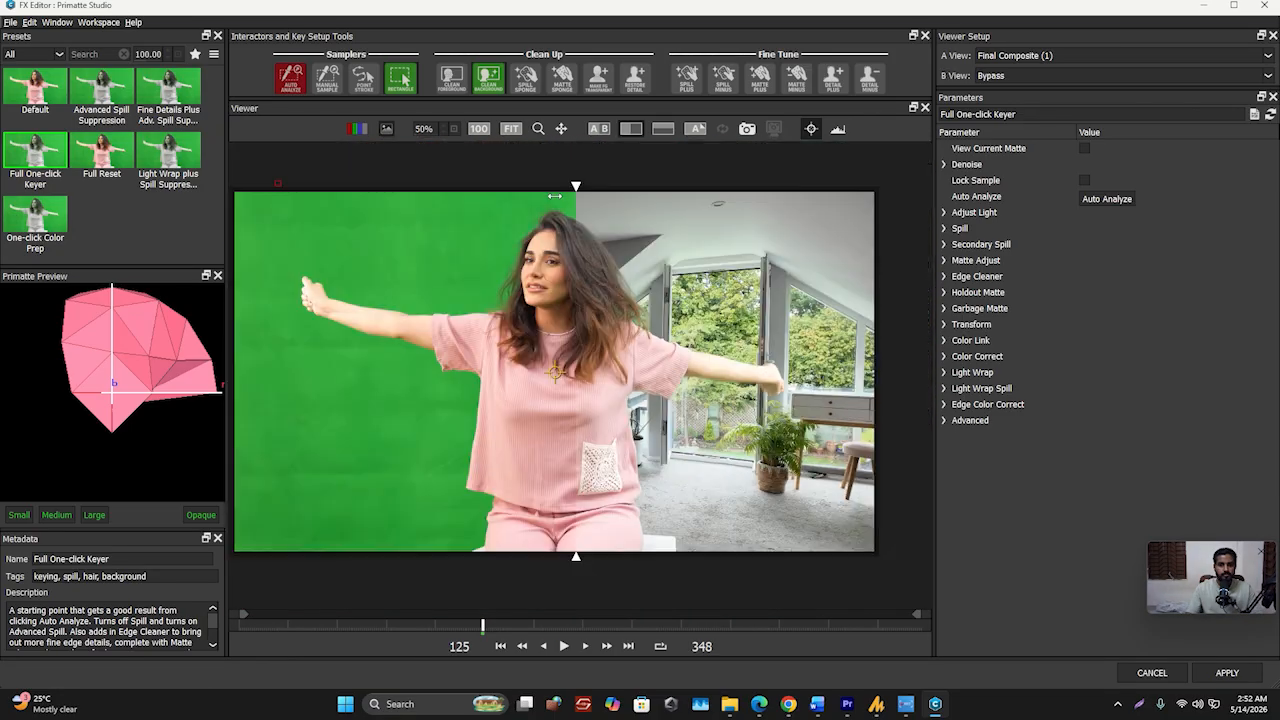
left_click_drag(575, 188, 675, 189)
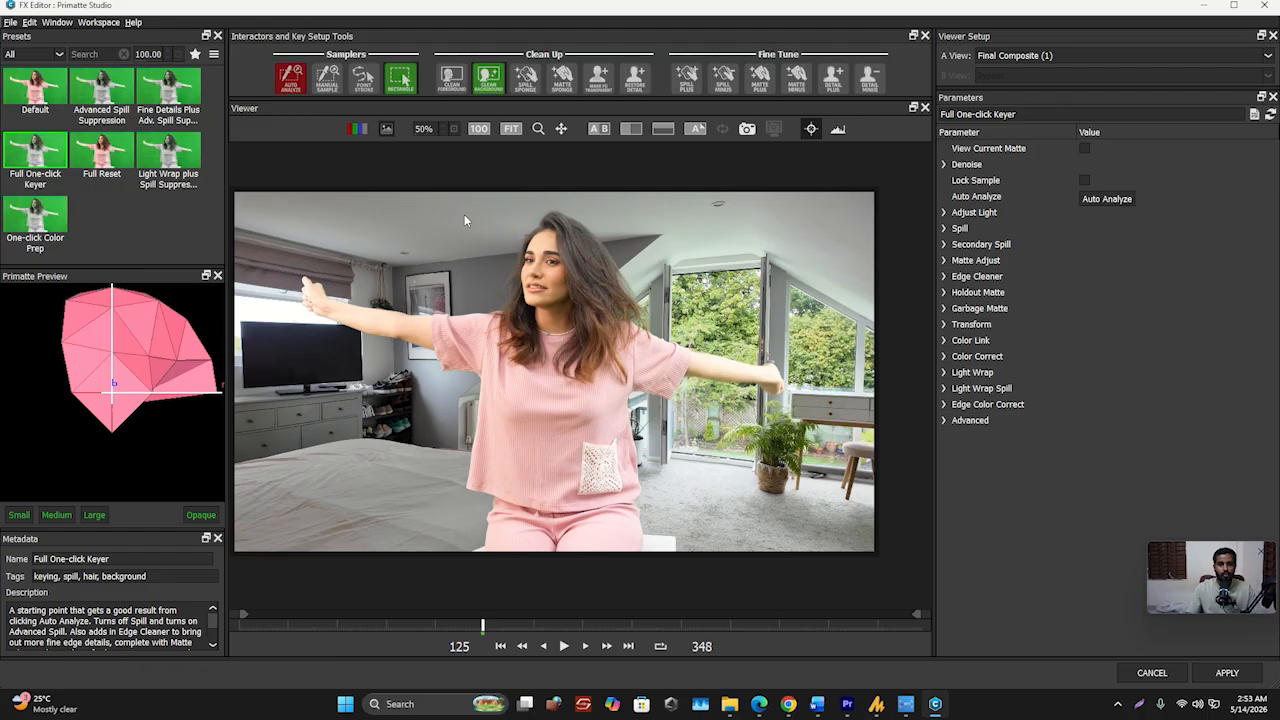
left_click_drag(509, 261, 512, 255)
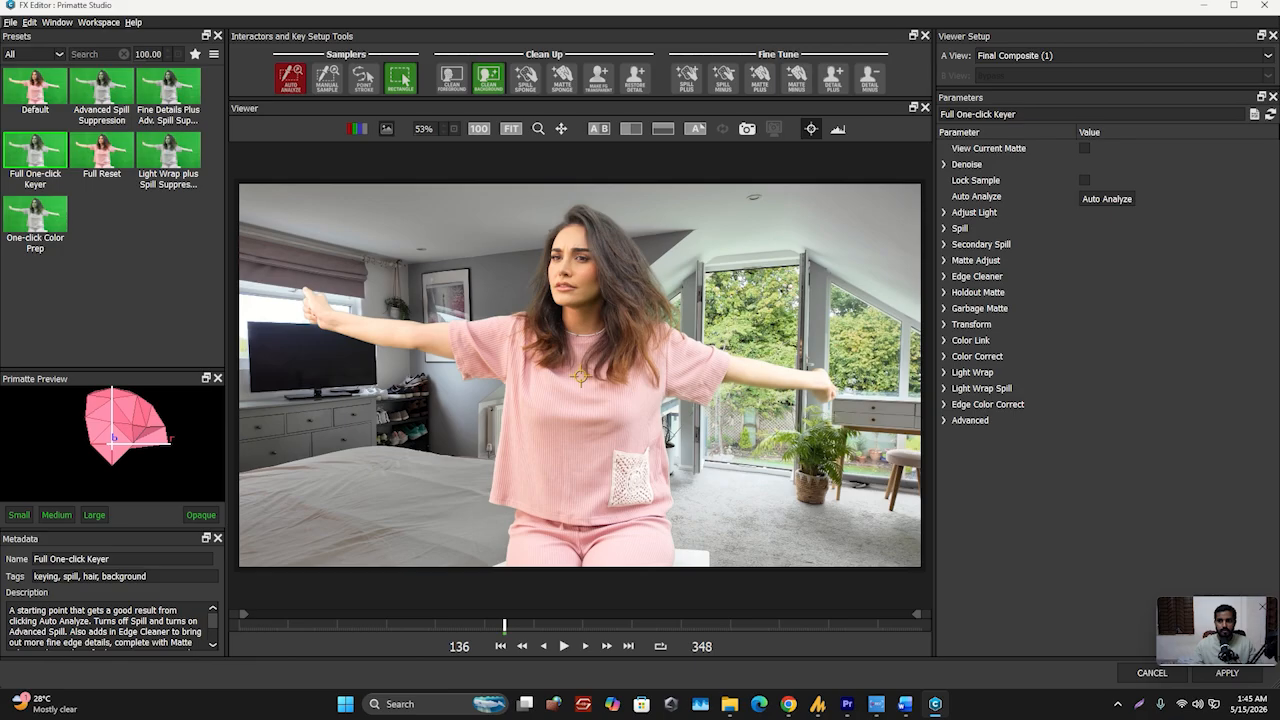
Reset the key to the Default preset and run Auto Analyze to remove the green background
left_click(1270, 114)
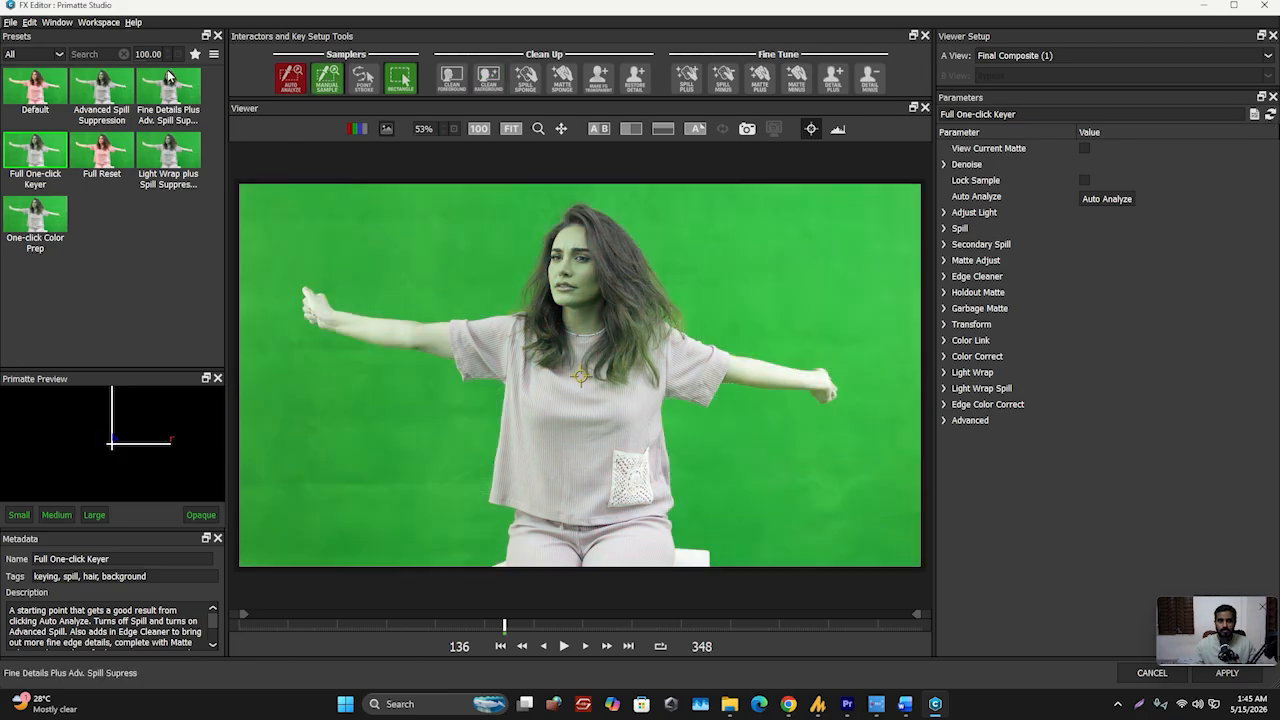
left_click(12, 95)
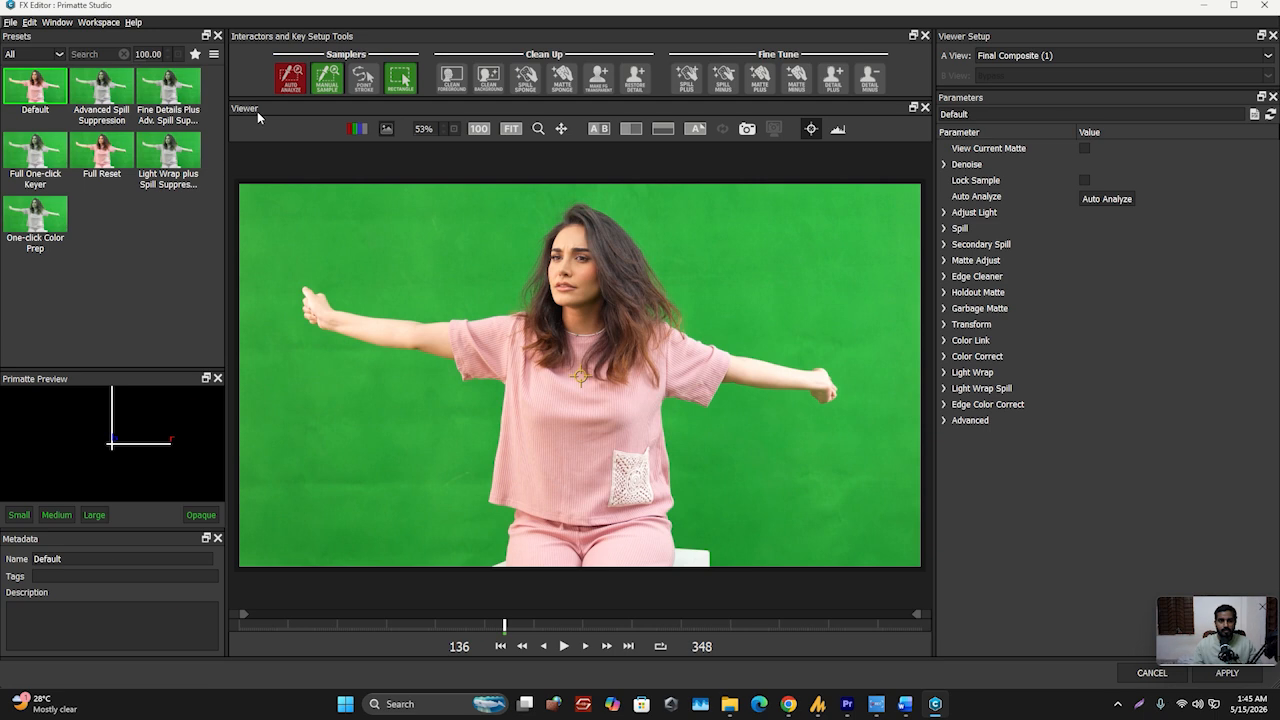
left_click(289, 77)
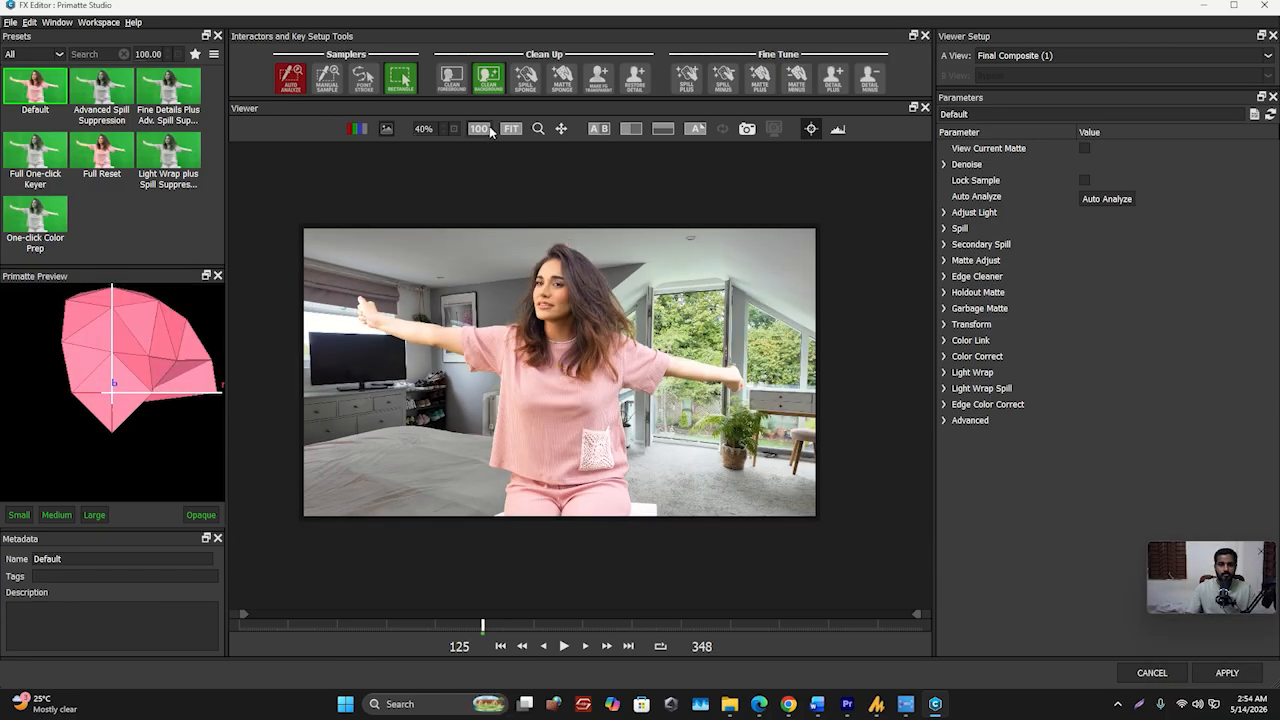
left_click(511, 128)
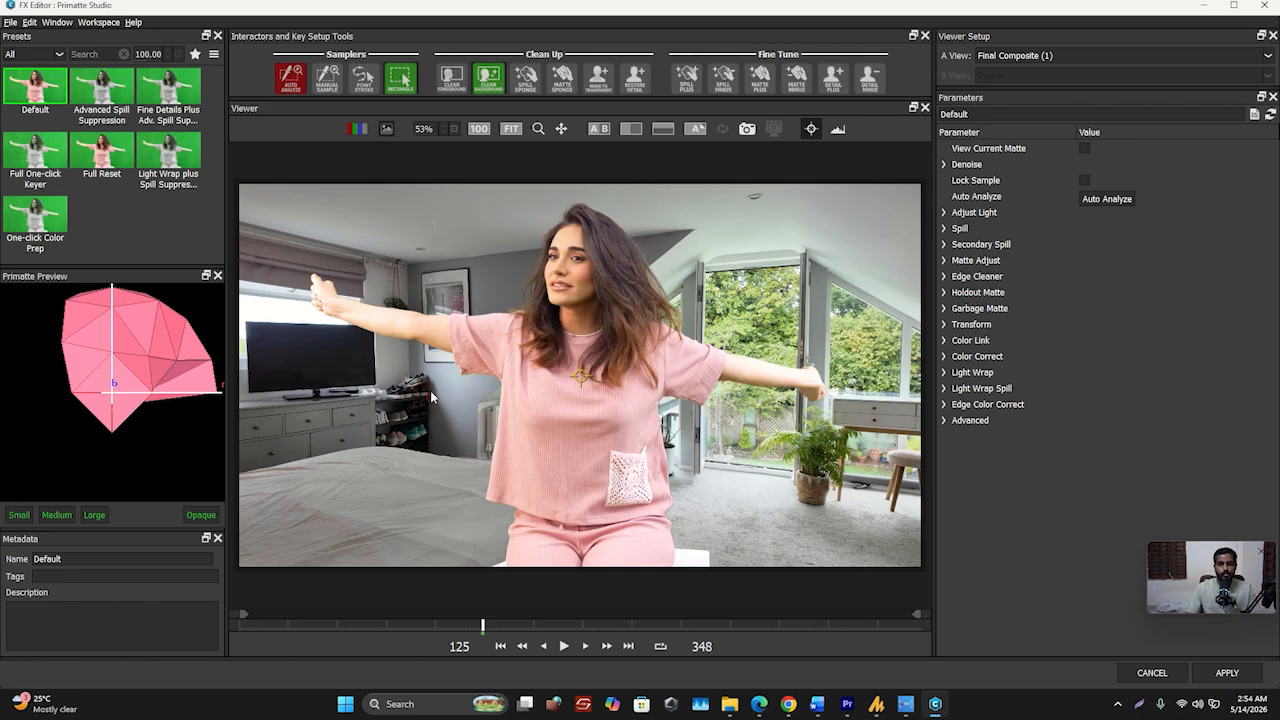
left_click_drag(395, 230, 403, 231)
Show the final composite and the bypassed original together in the A/B view, fit them to the viewer and check the A View options
left_click(598, 129)
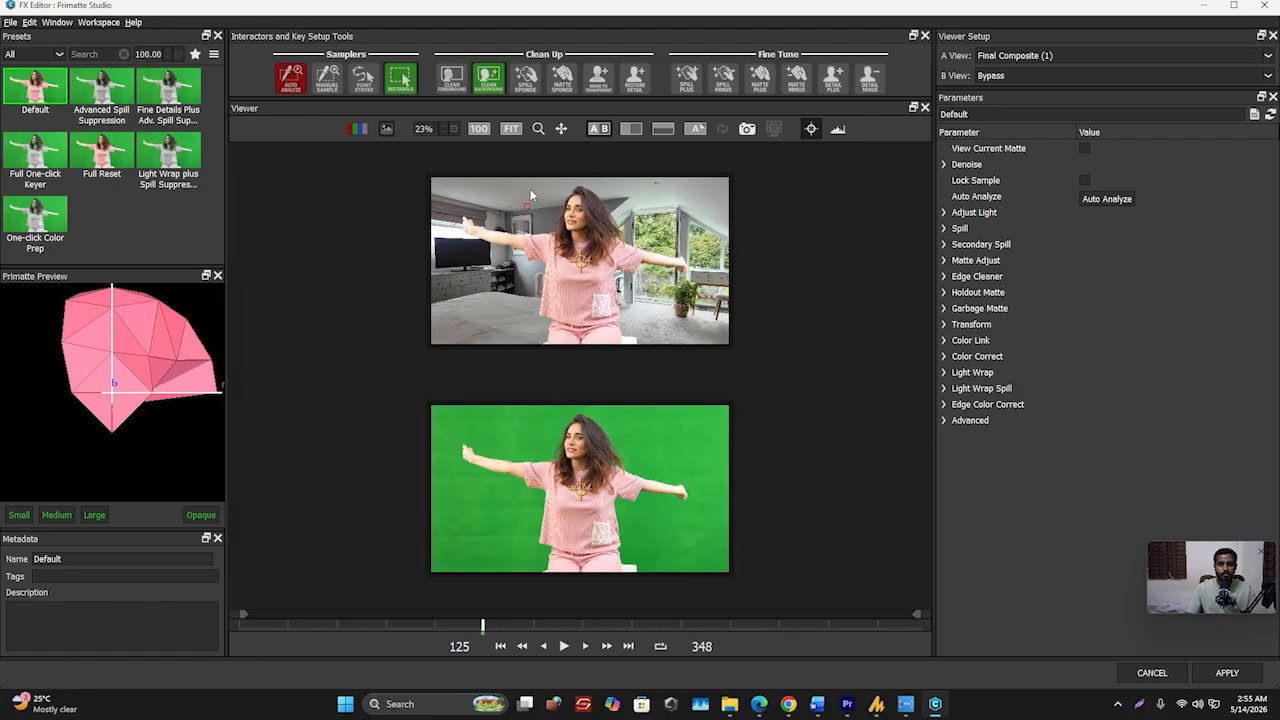
left_click(510, 129)
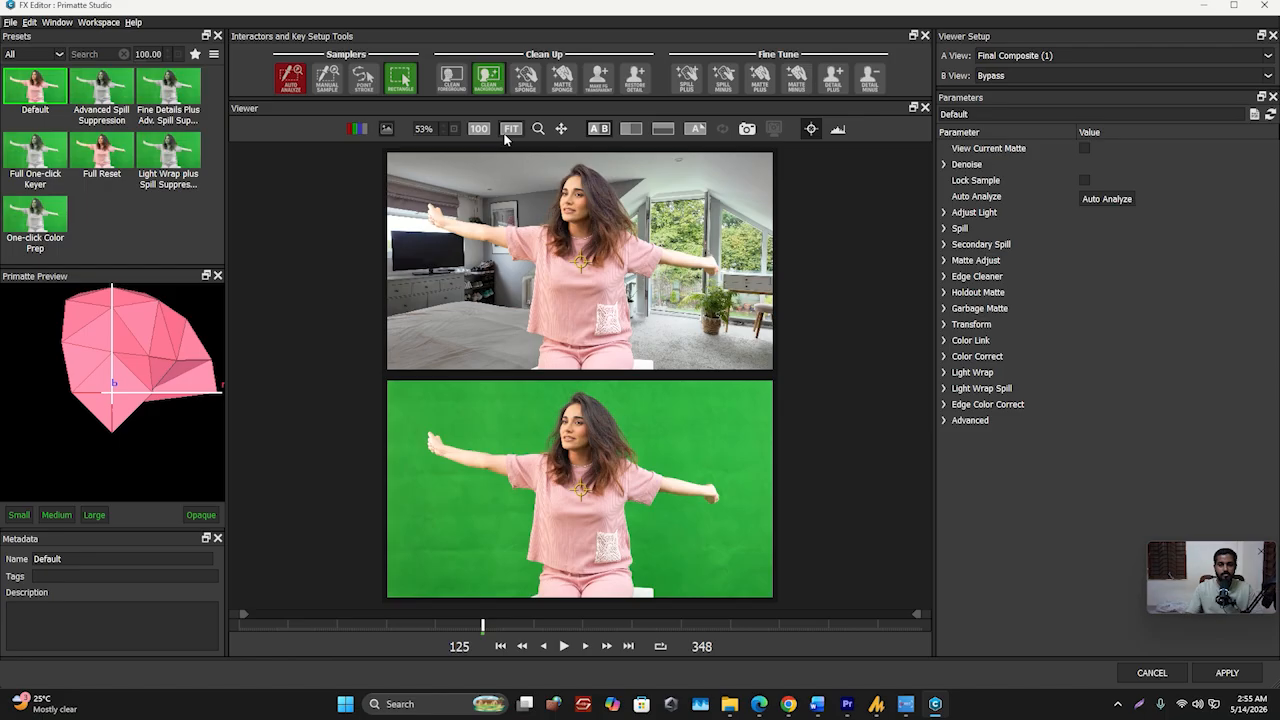
scroll(528, 320, "up", 2)
scroll(528, 324, "down", 3)
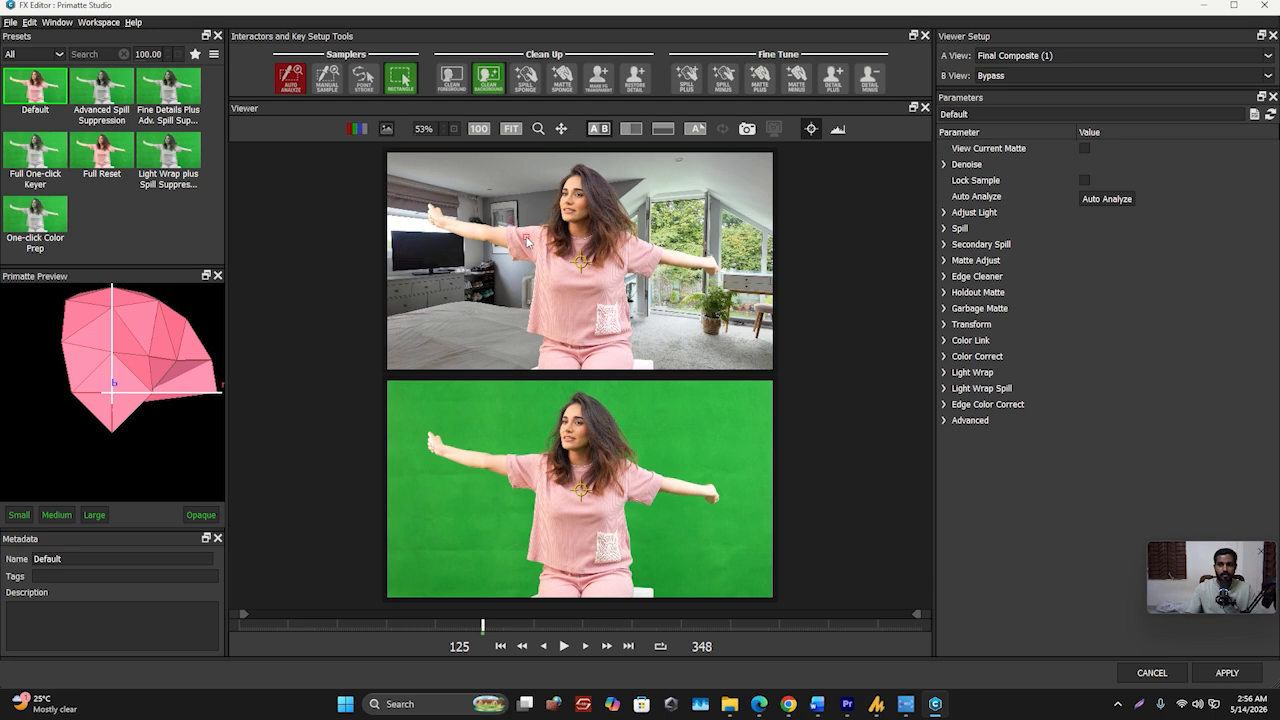
left_click(1046, 56)
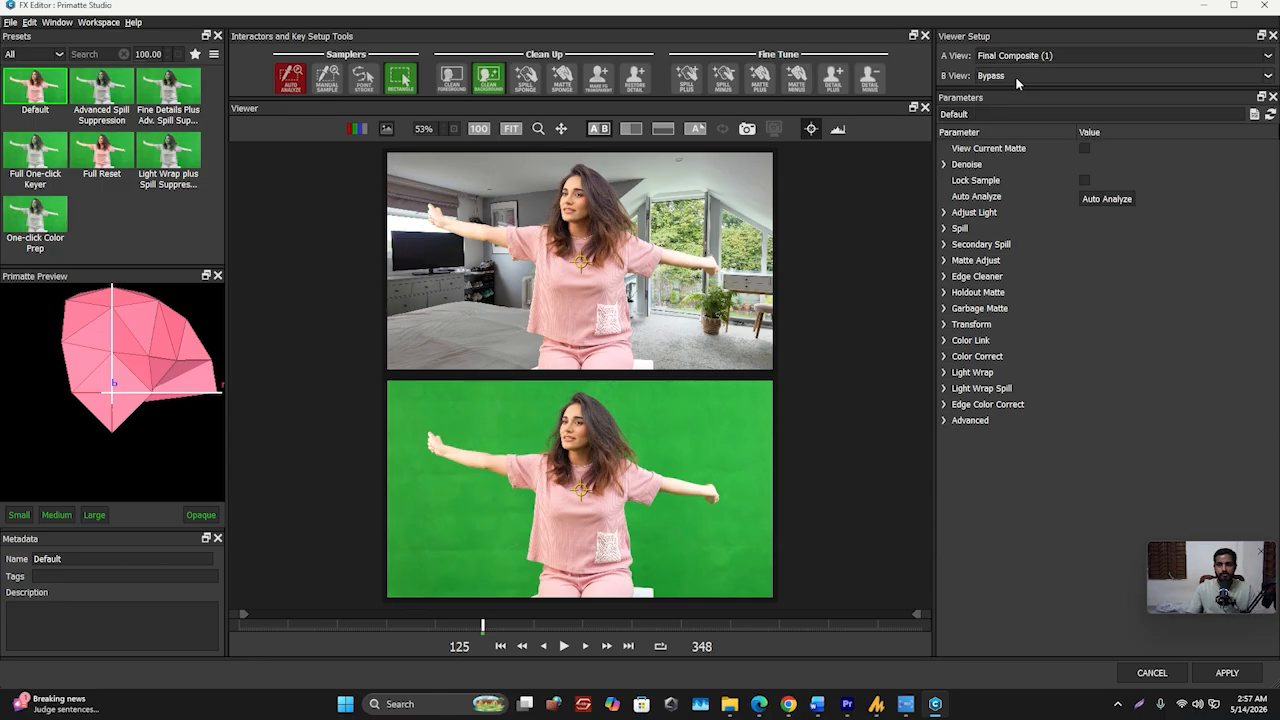
Set the B View to Final Composite and the A View to Final Matte
left_click(1017, 75)
left_click(1013, 97)
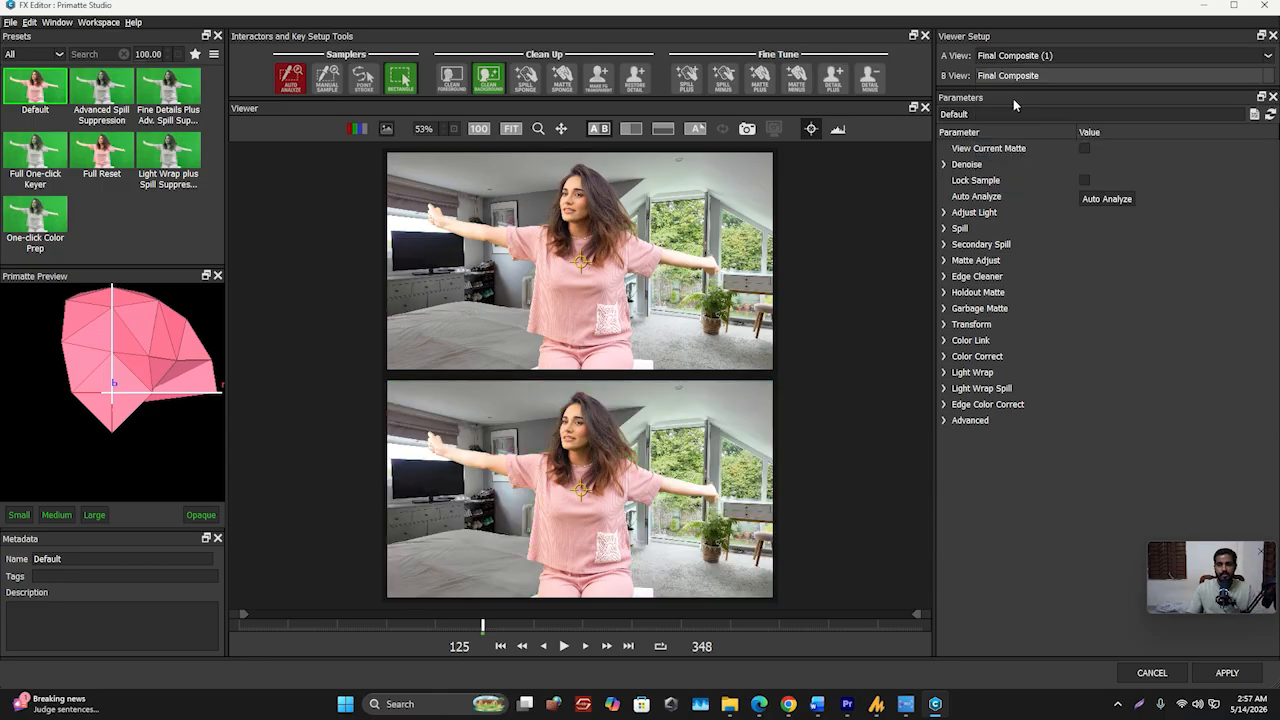
left_click(1001, 57)
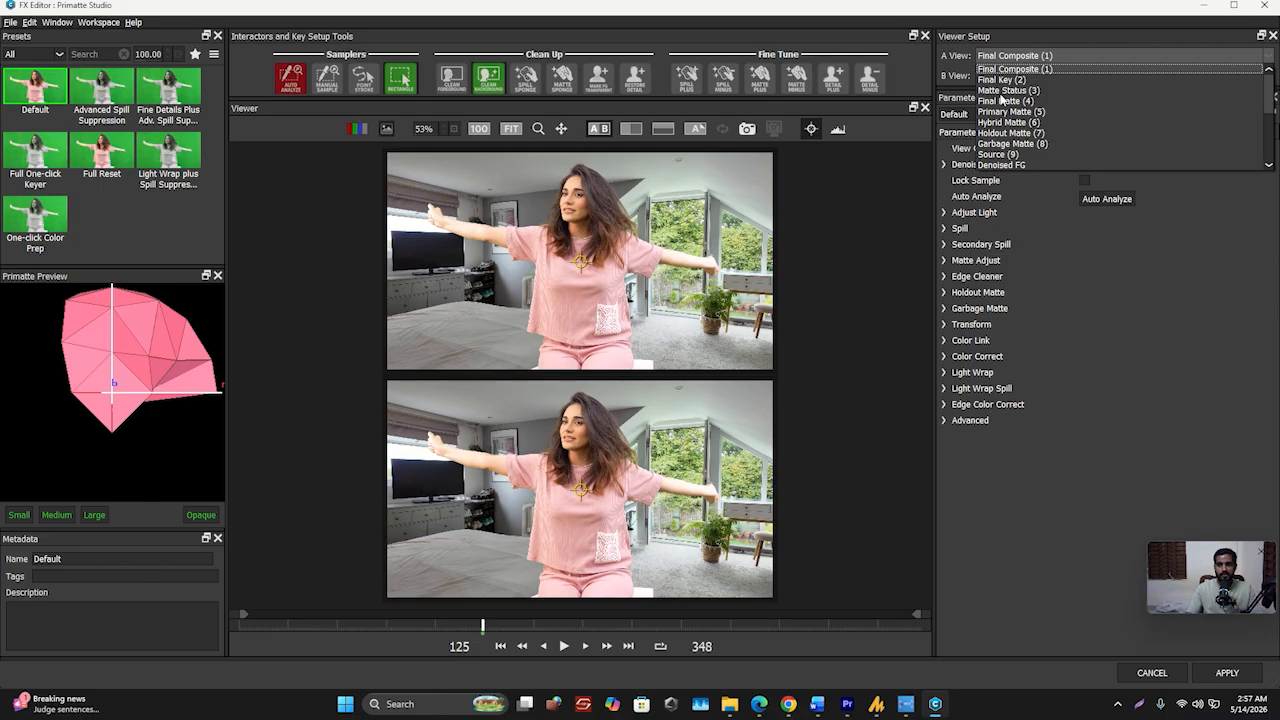
left_click(997, 101)
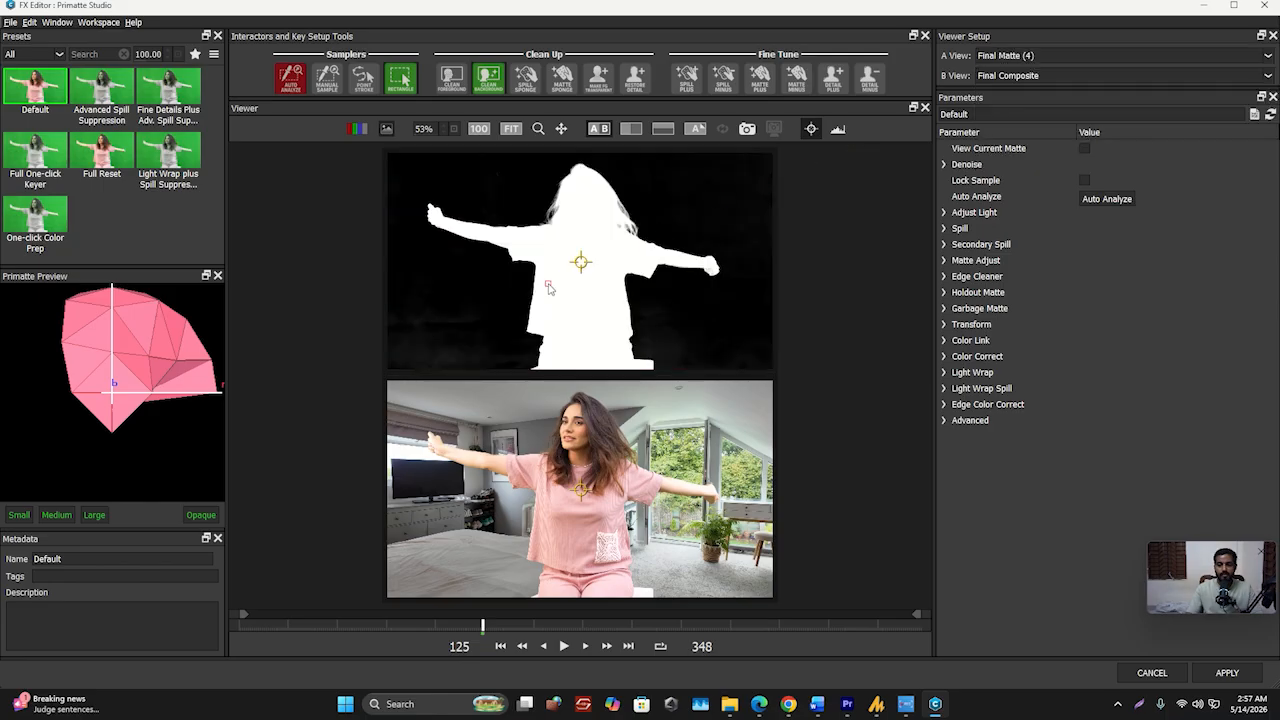
Examine the final matte up close around the hair and body edges and in the black background for leftover noise
scroll(577, 287, "up", 3)
scroll(636, 215, "down", 3)
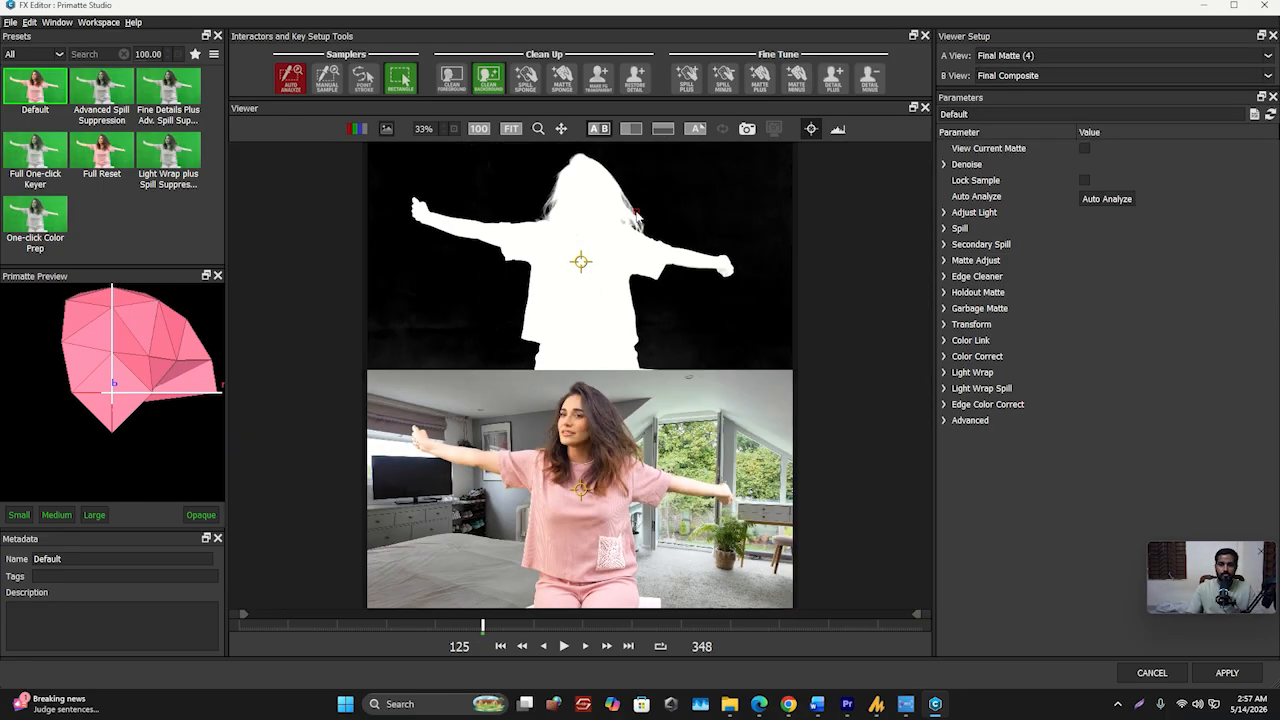
scroll(625, 229, "up", 3)
left_click_drag(555, 199, 744, 120)
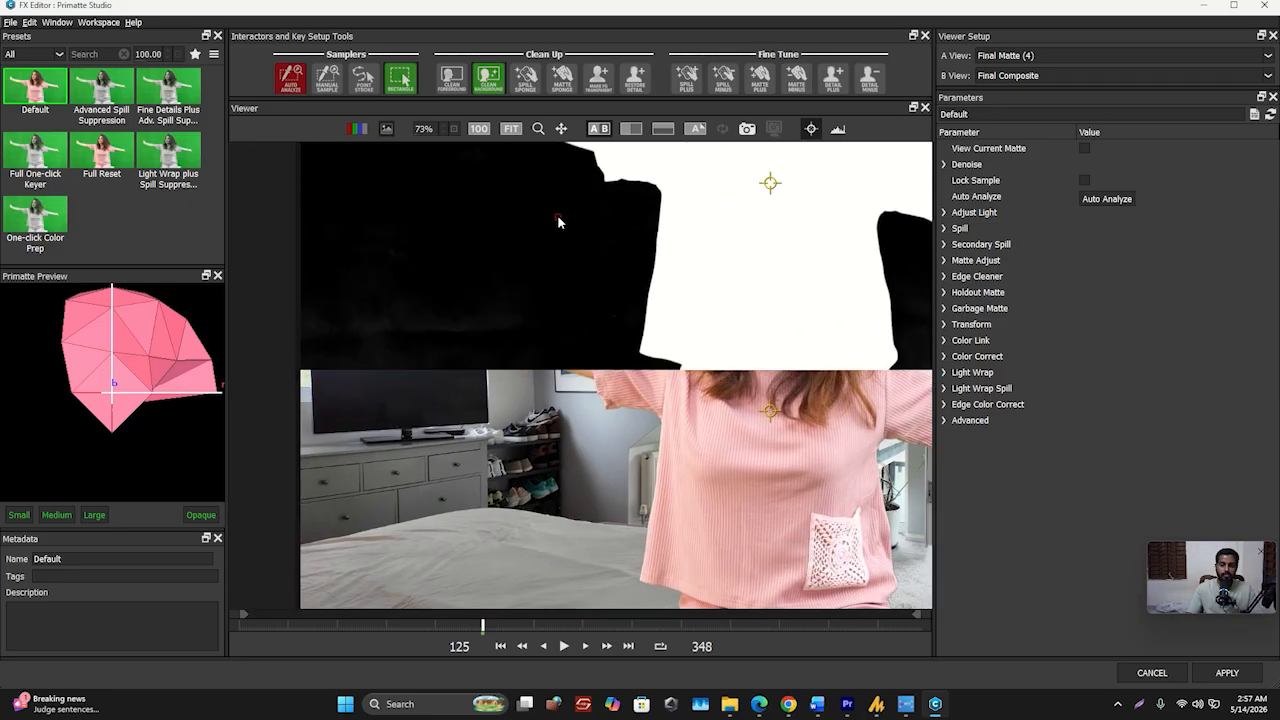
scroll(557, 214, "down", 2)
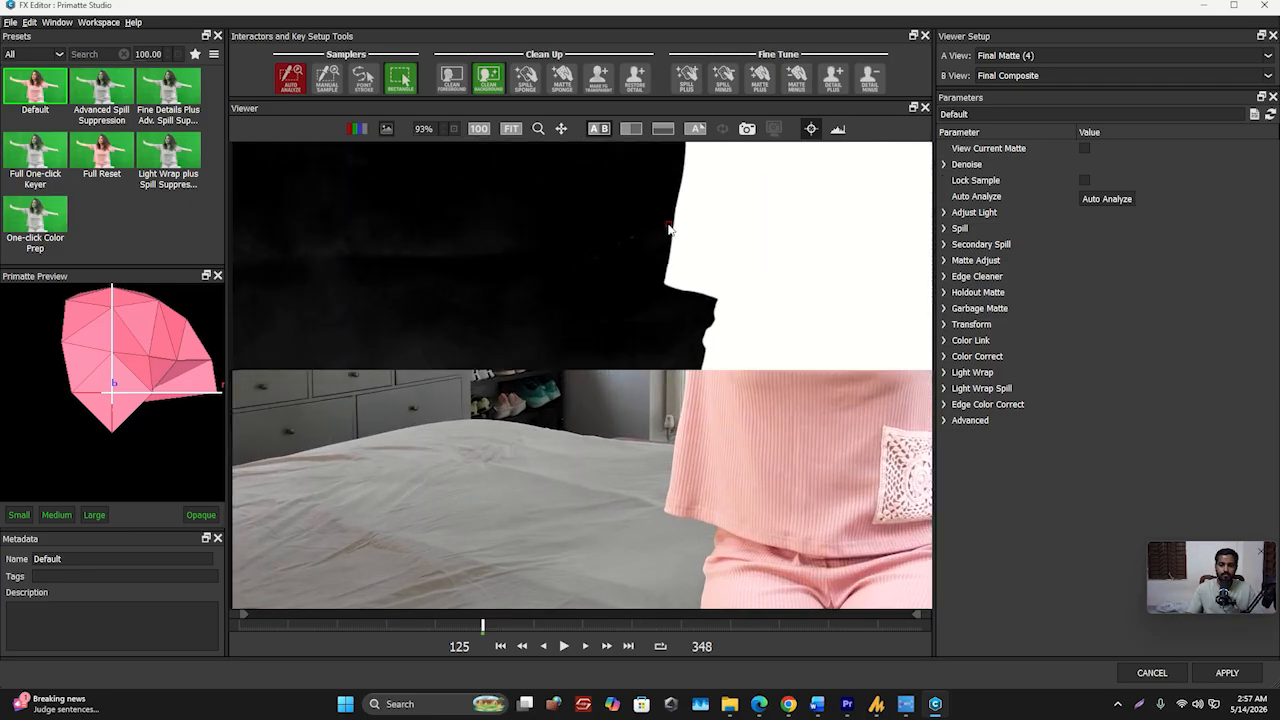
left_click(510, 129)
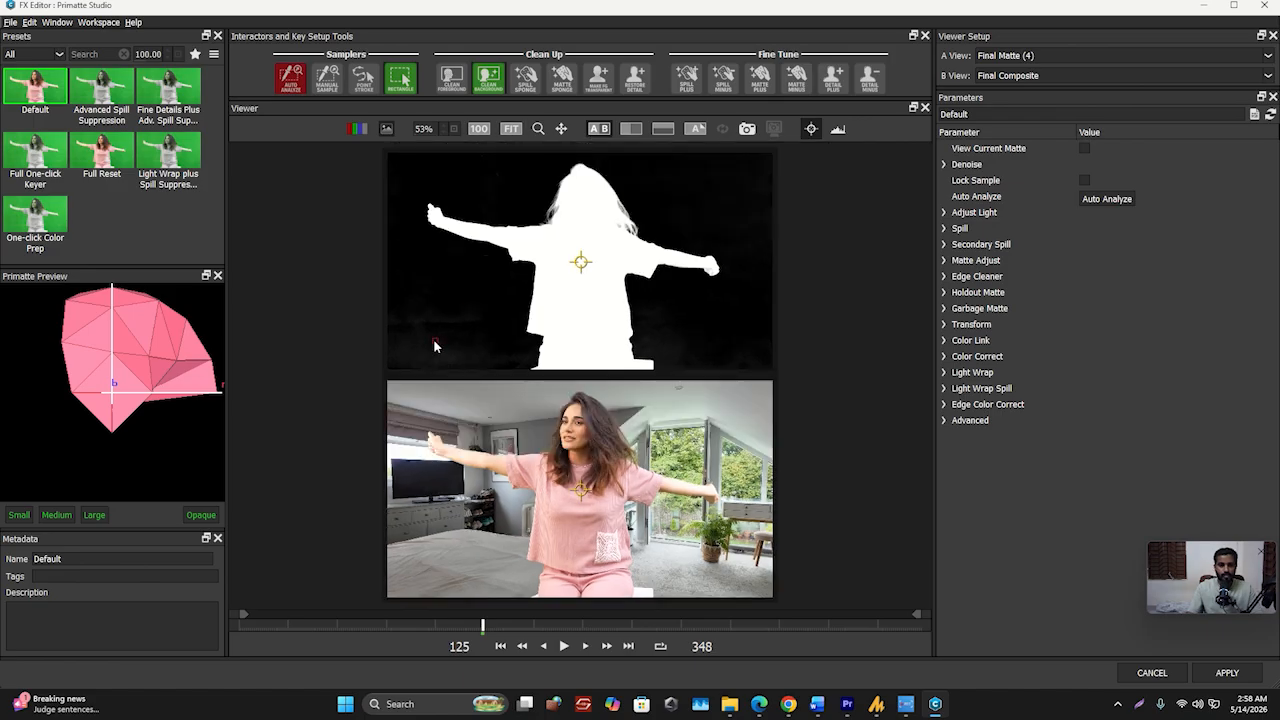
scroll(424, 348, "up", 5)
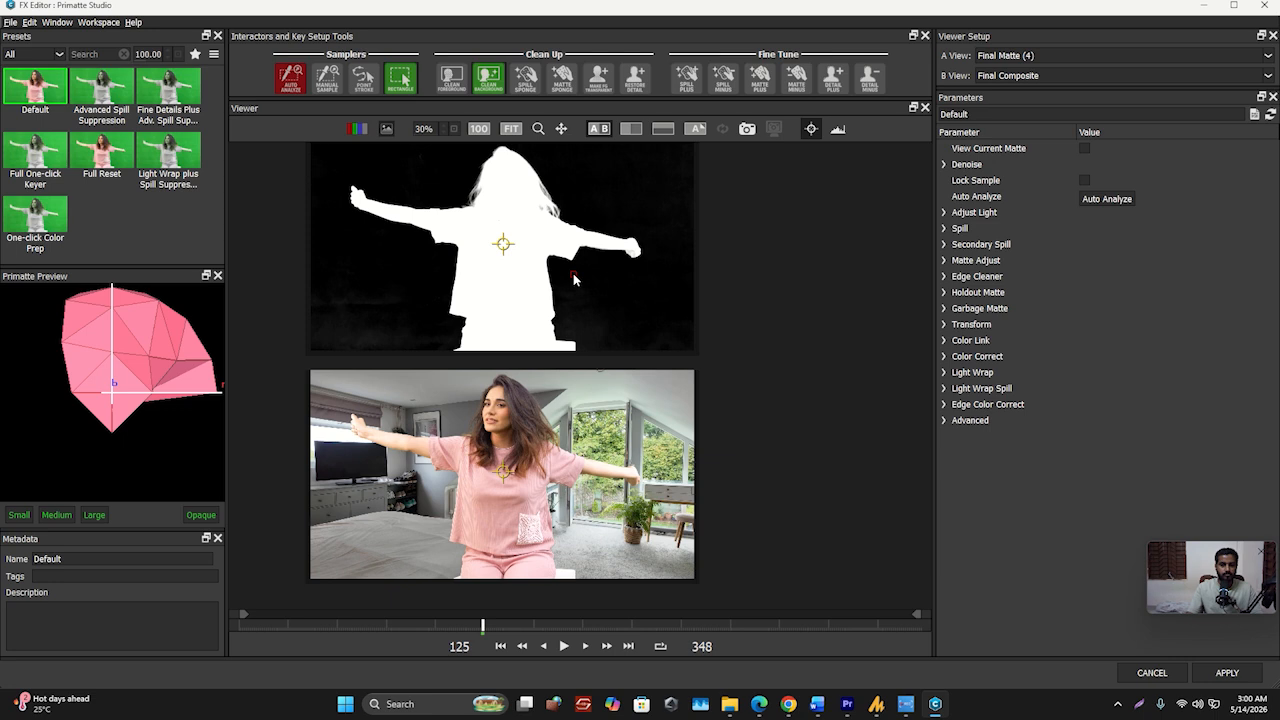
Sample the faint grey noise on both sides of the woman's body in the final matte with Clean Background
scroll(573, 273, "up", 8)
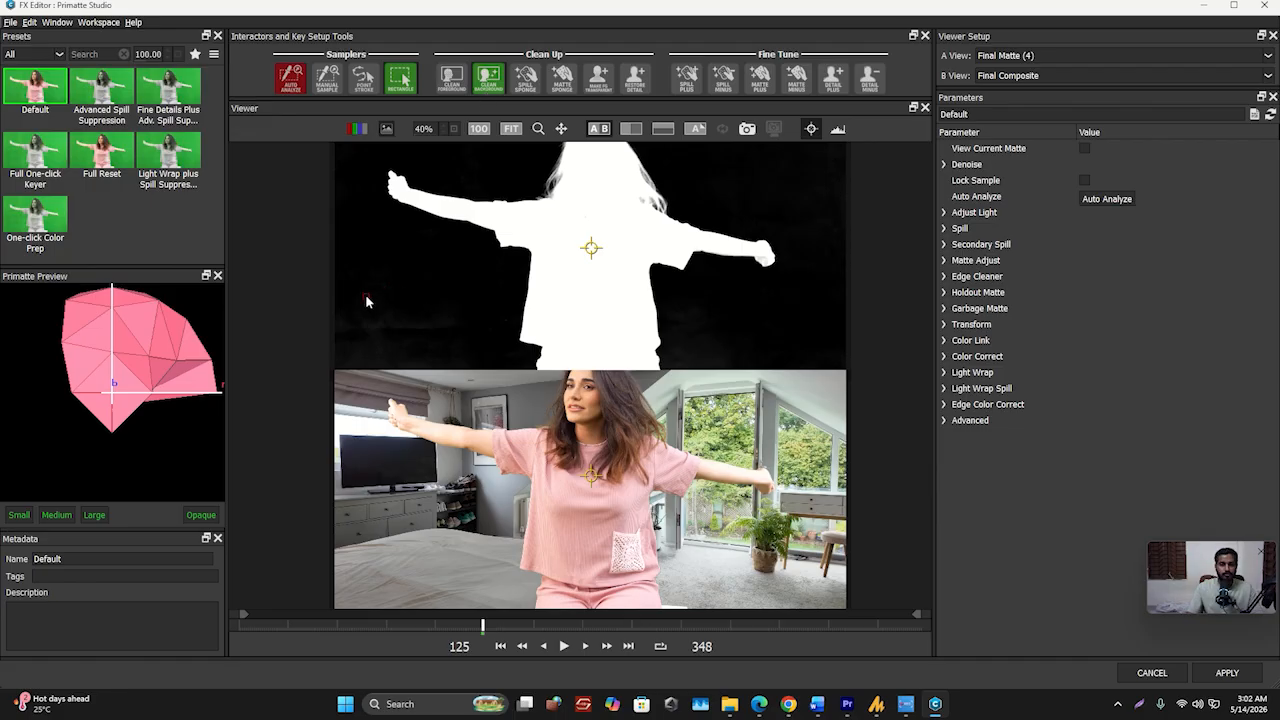
scroll(365, 294, "up", 5)
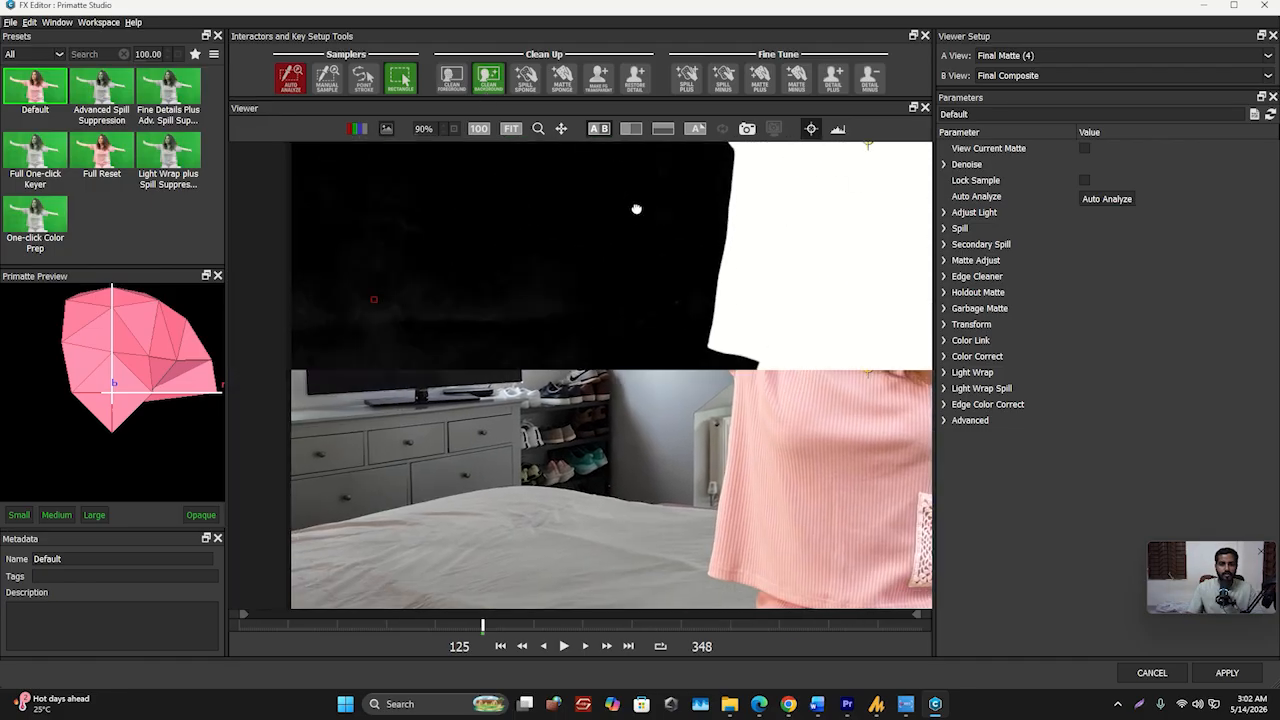
left_click_drag(368, 232, 508, 332)
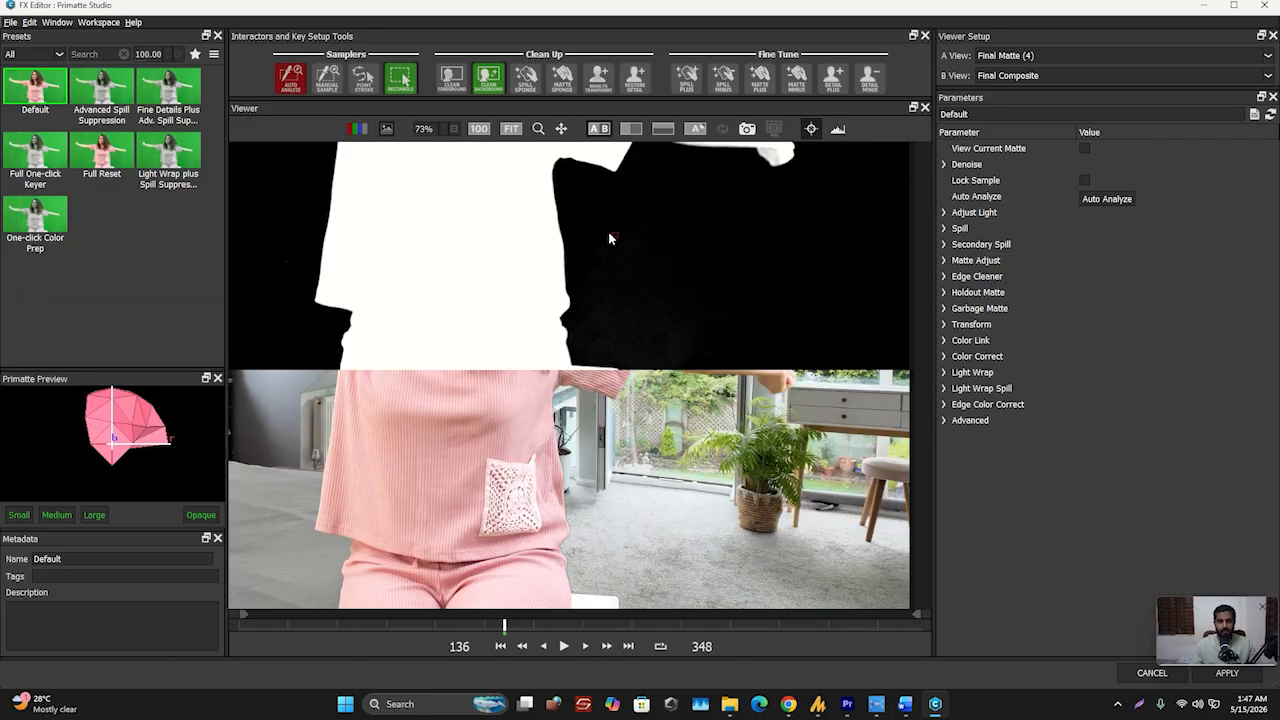
left_click_drag(632, 260, 668, 302)
scroll(668, 306, "down", 5)
scroll(668, 301, "up", 3)
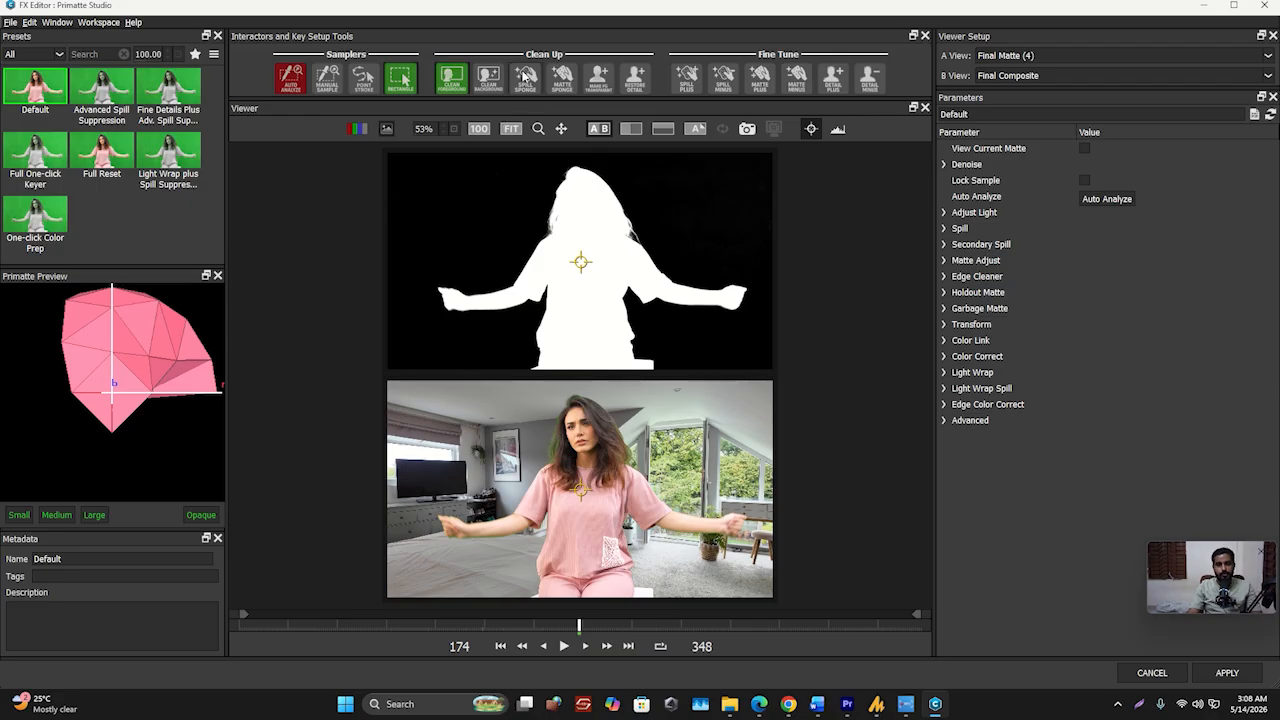
Remove green spill from the woman's hair by sampling the fringe beside her face with Spill Sponge, and pick the Clean Foreground tool
left_click(524, 78)
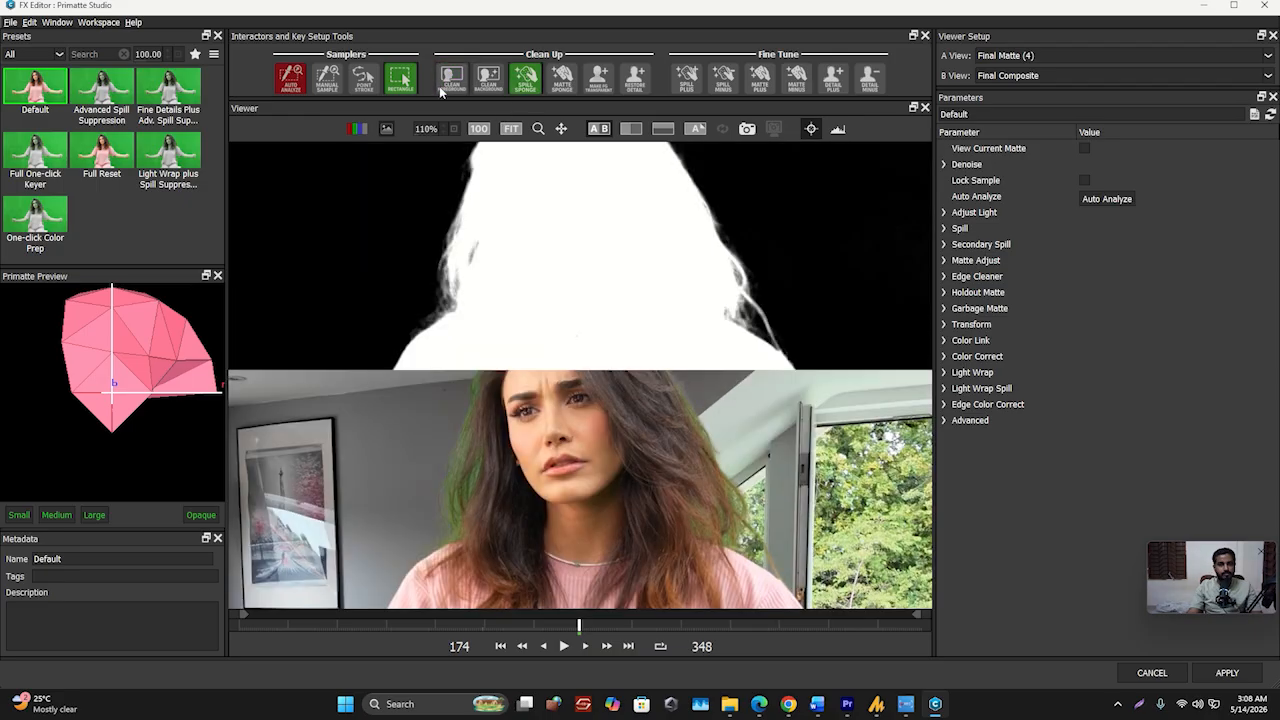
left_click(441, 84)
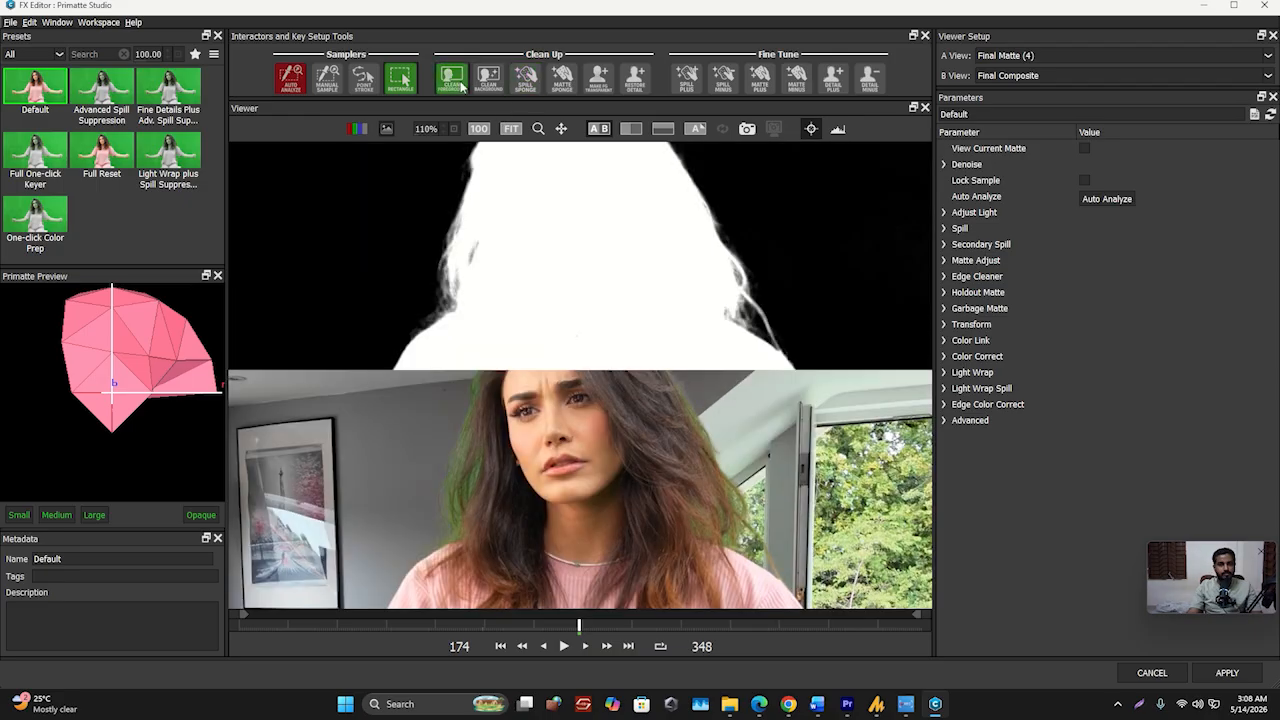
left_click(524, 80)
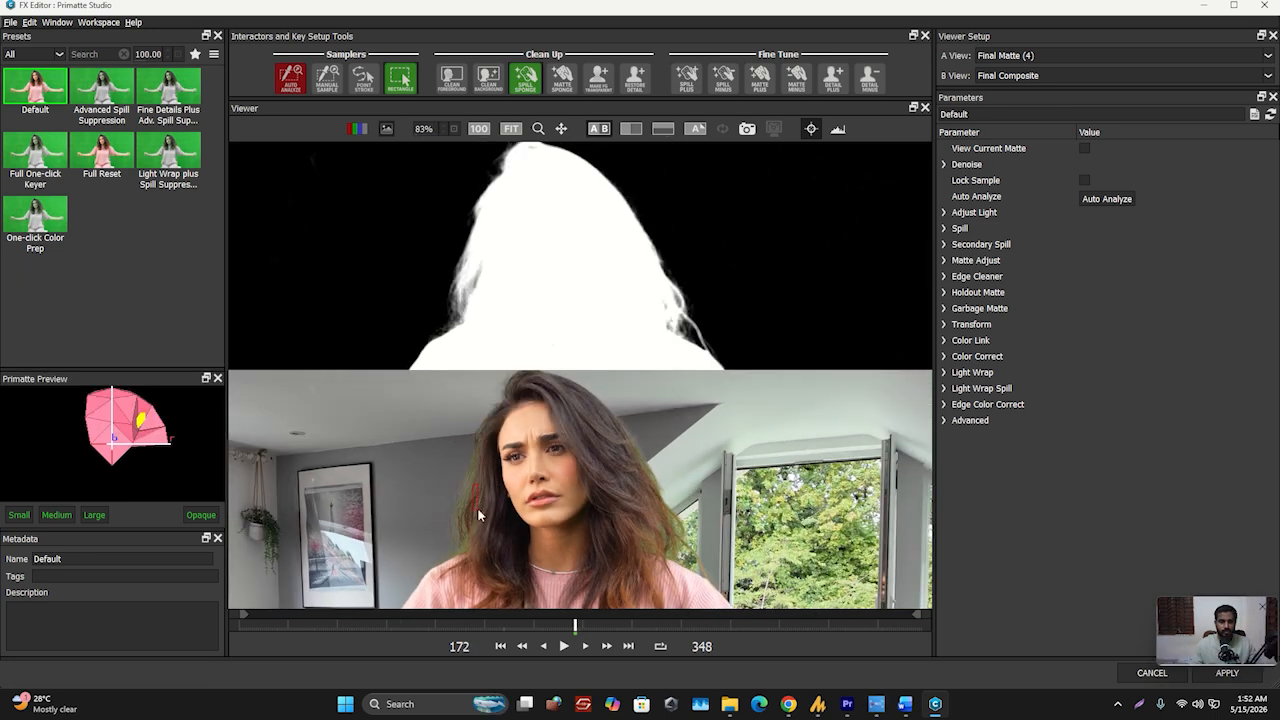
left_click(478, 509)
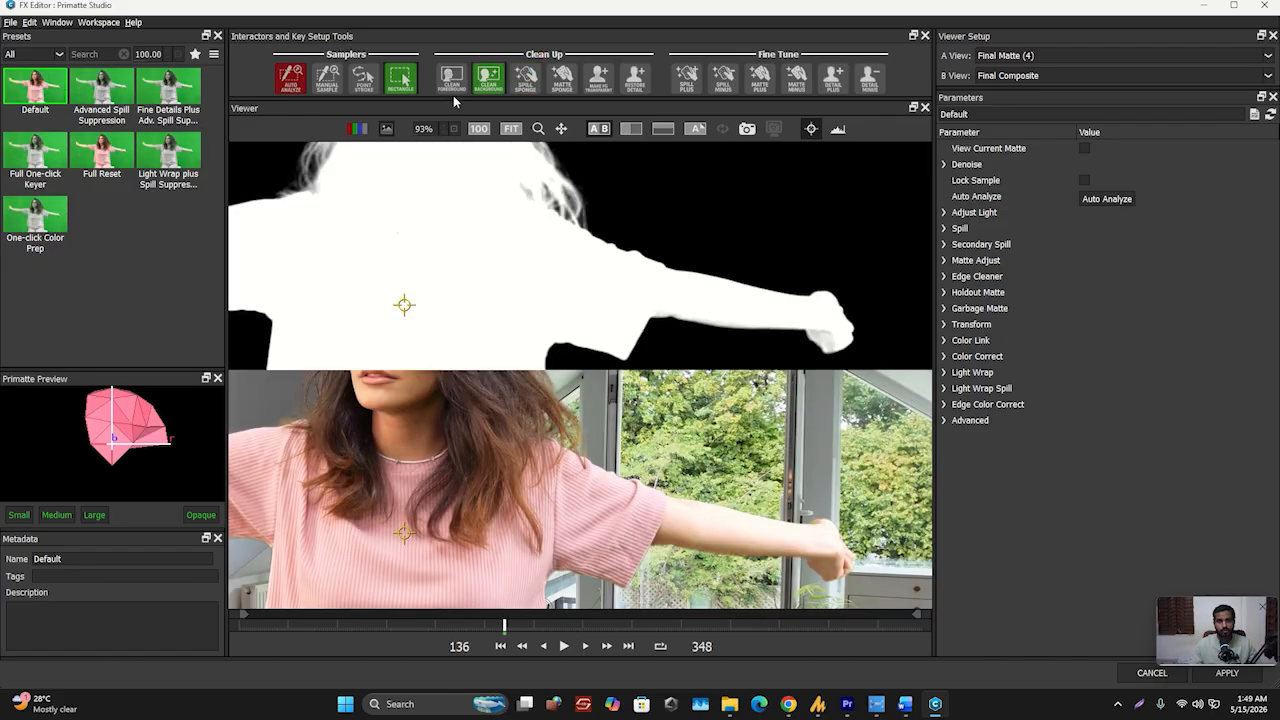
left_click(453, 89)
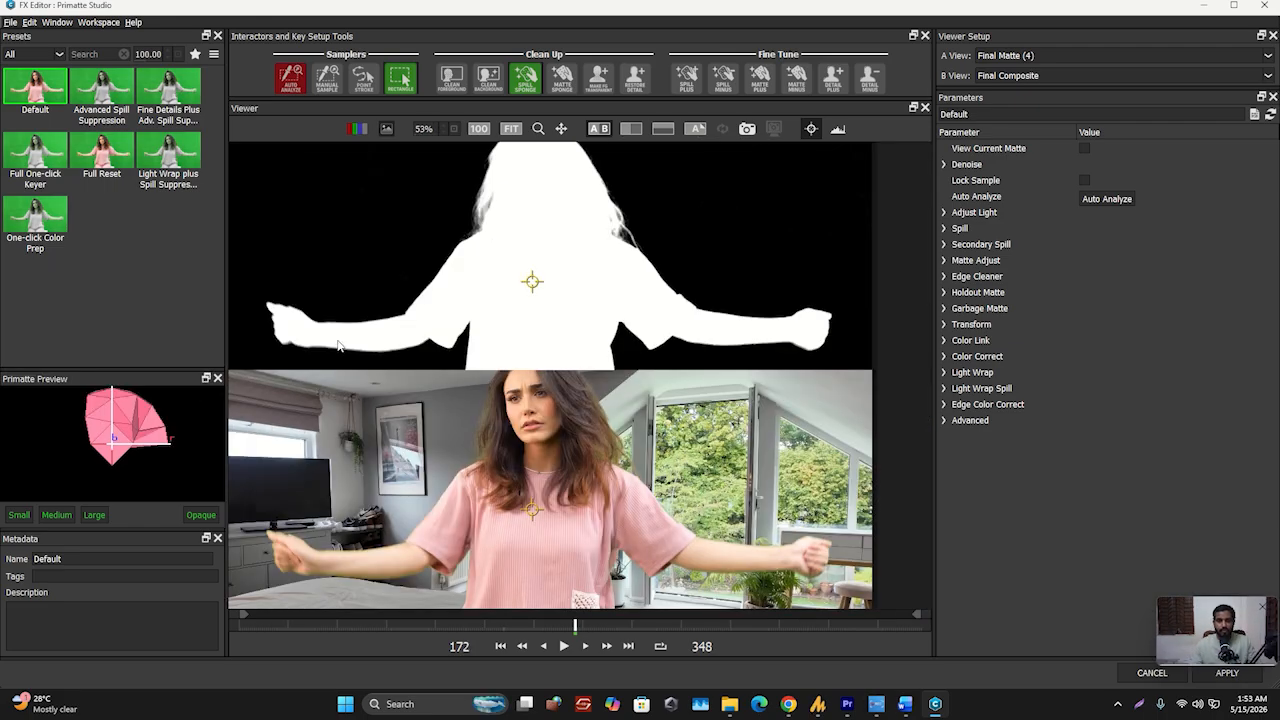
Show Final Key and Matte Status in turn in the A View and examine the grey areas in the background and hair
key("2")
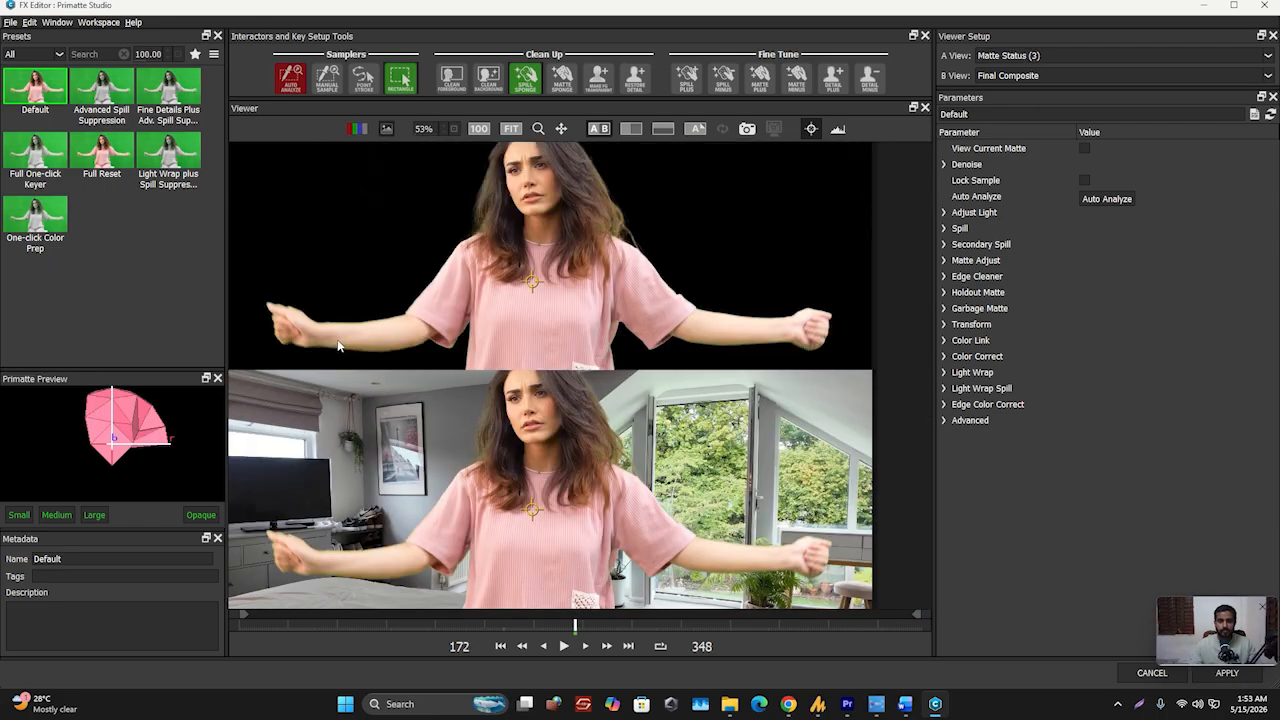
key("3")
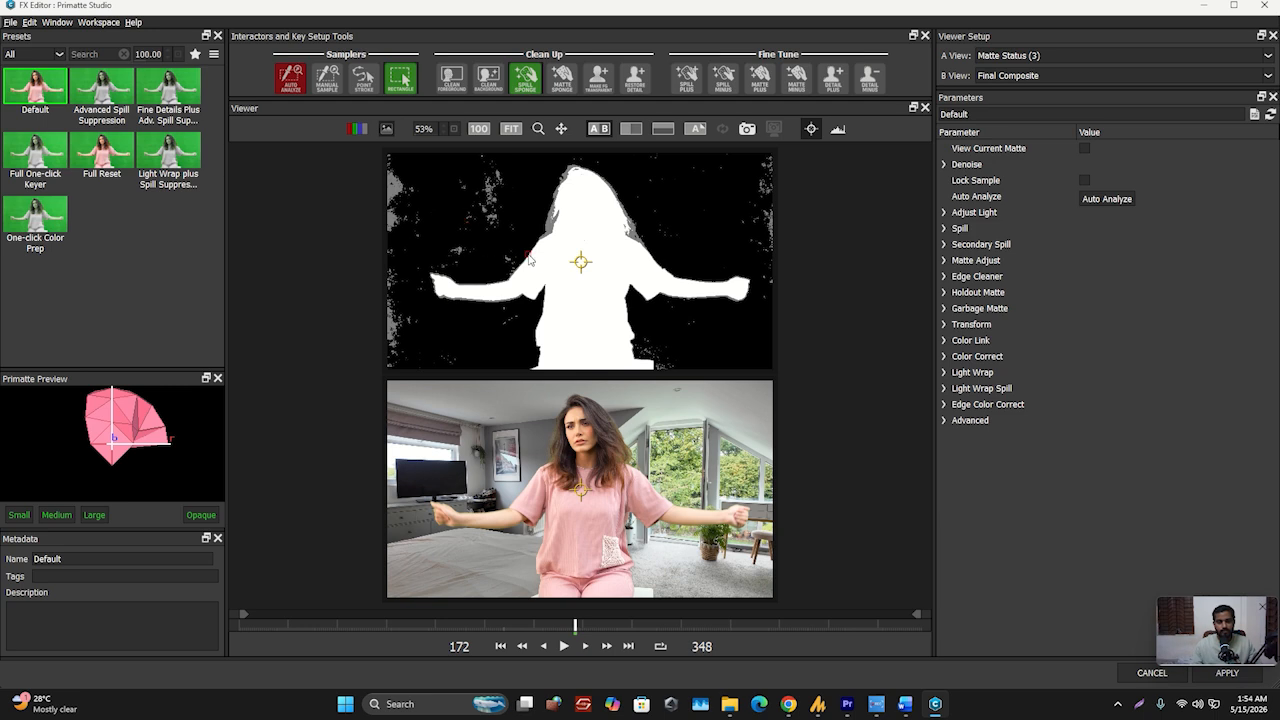
scroll(468, 222, "up", 3)
left_click_drag(483, 196, 450, 173)
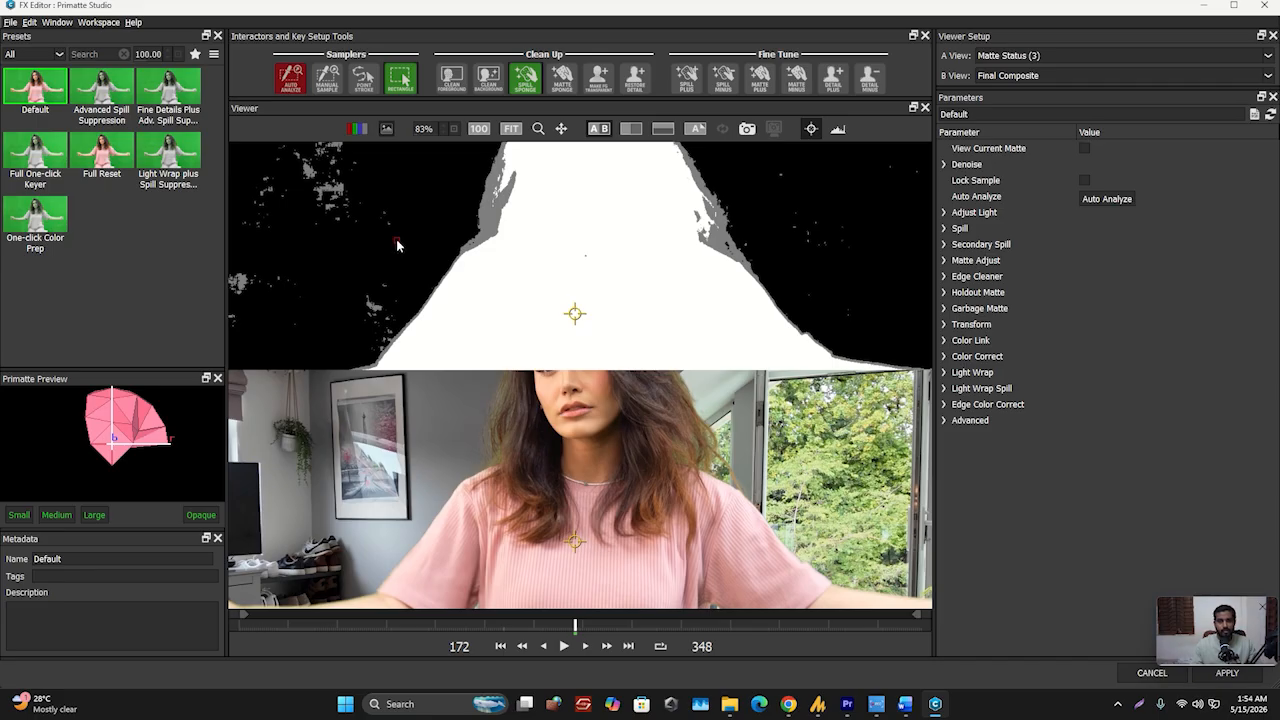
scroll(400, 245, "down", 2)
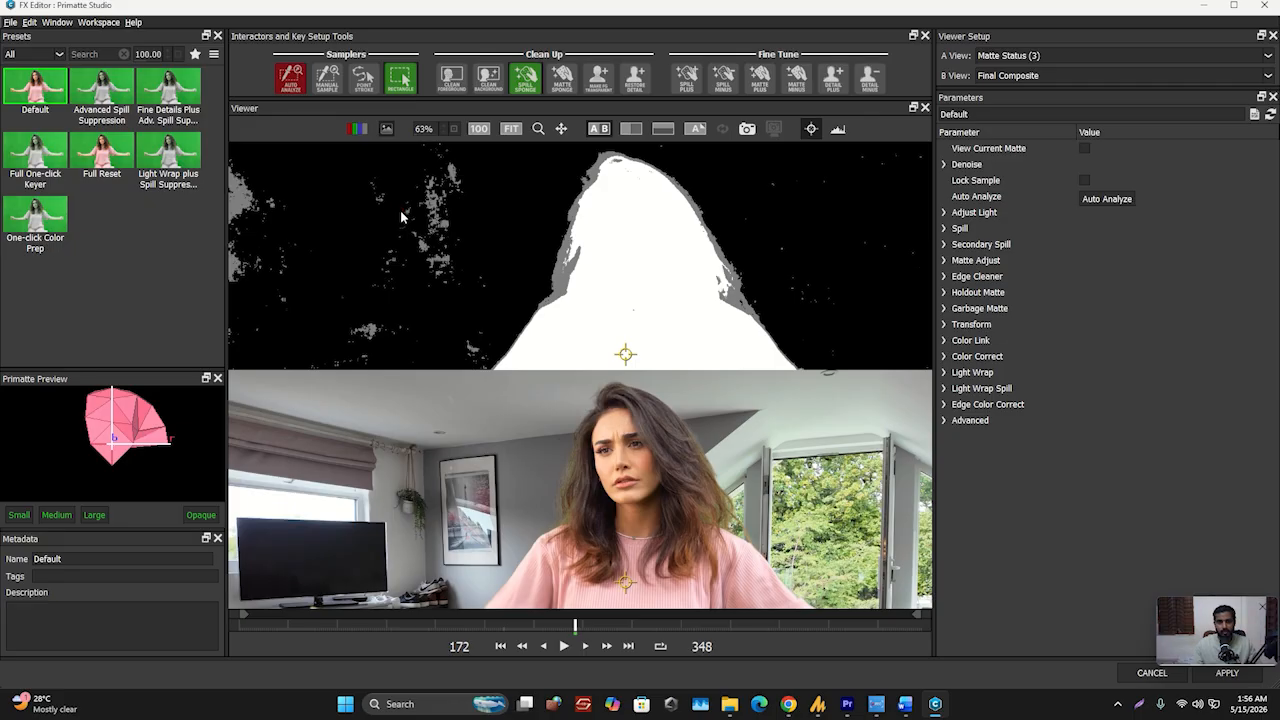
Clean the grey specks on both sides of the woman's head in the Matte Status view with Clean Background, and apply the effect
left_click(486, 82)
left_click_drag(412, 178, 452, 223)
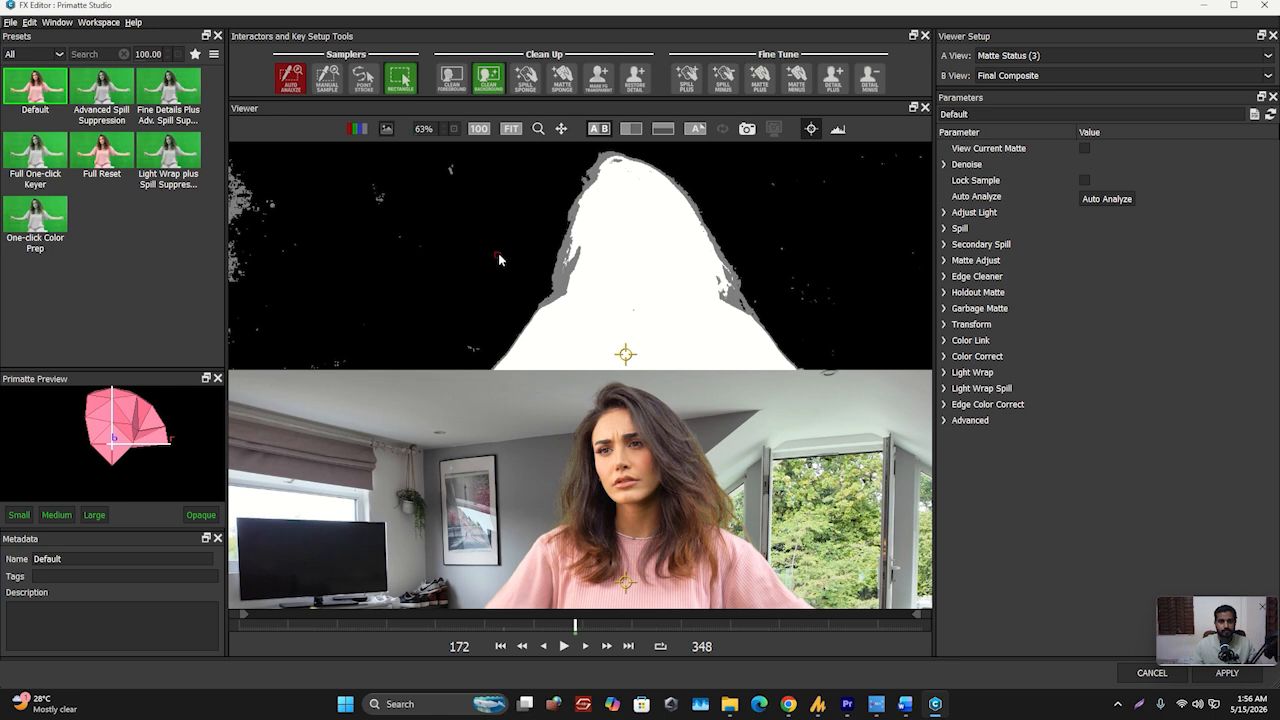
scroll(495, 258, "down", 5)
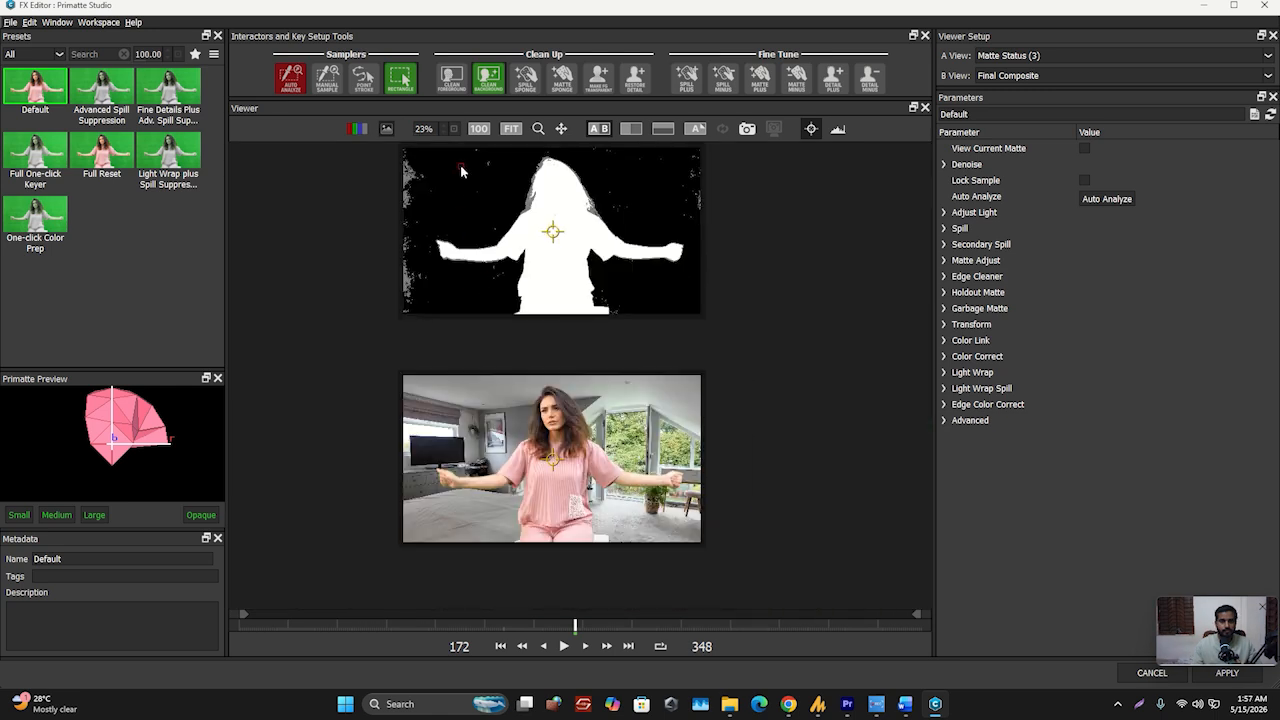
left_click_drag(458, 161, 499, 182)
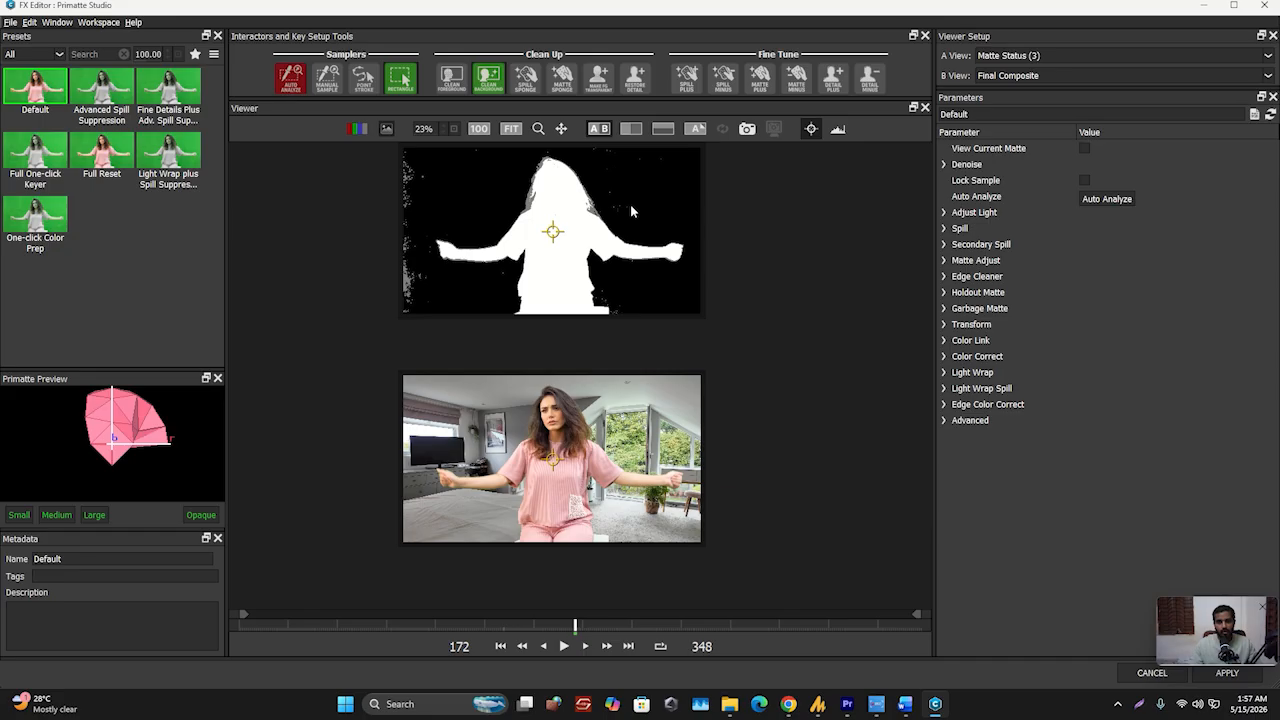
left_click_drag(611, 190, 612, 193)
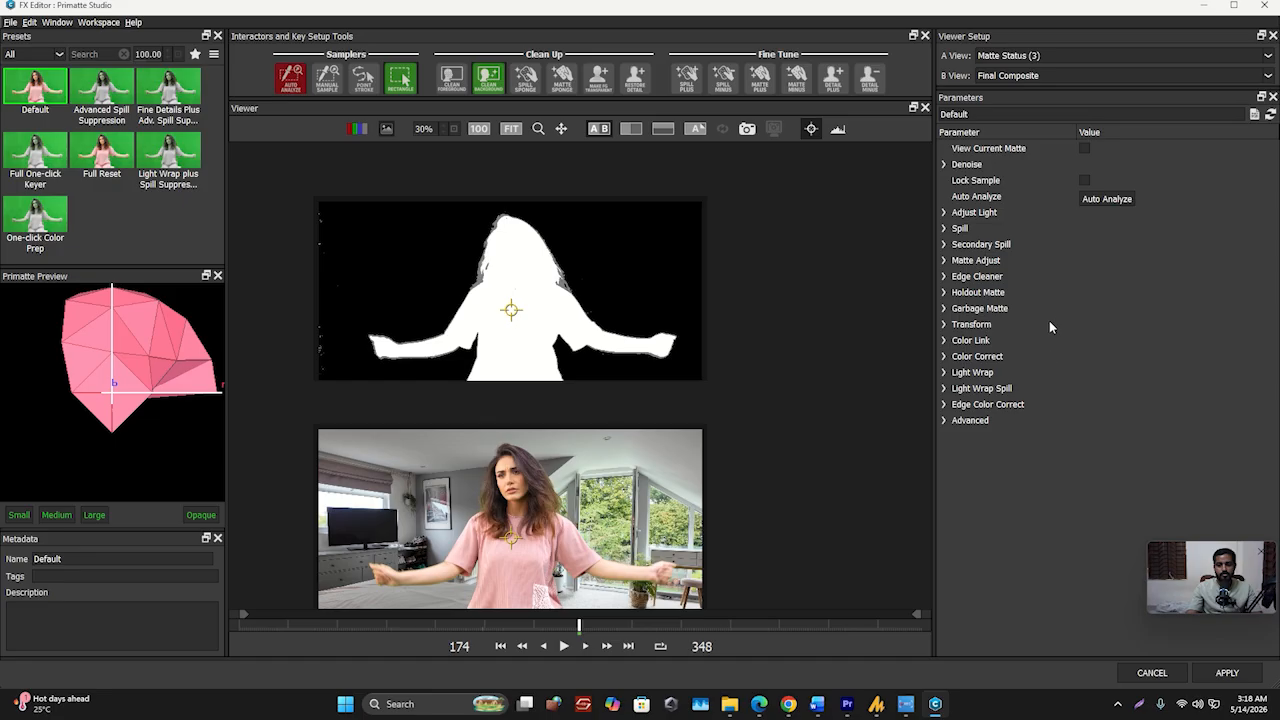
scroll(1065, 346, "down", 1)
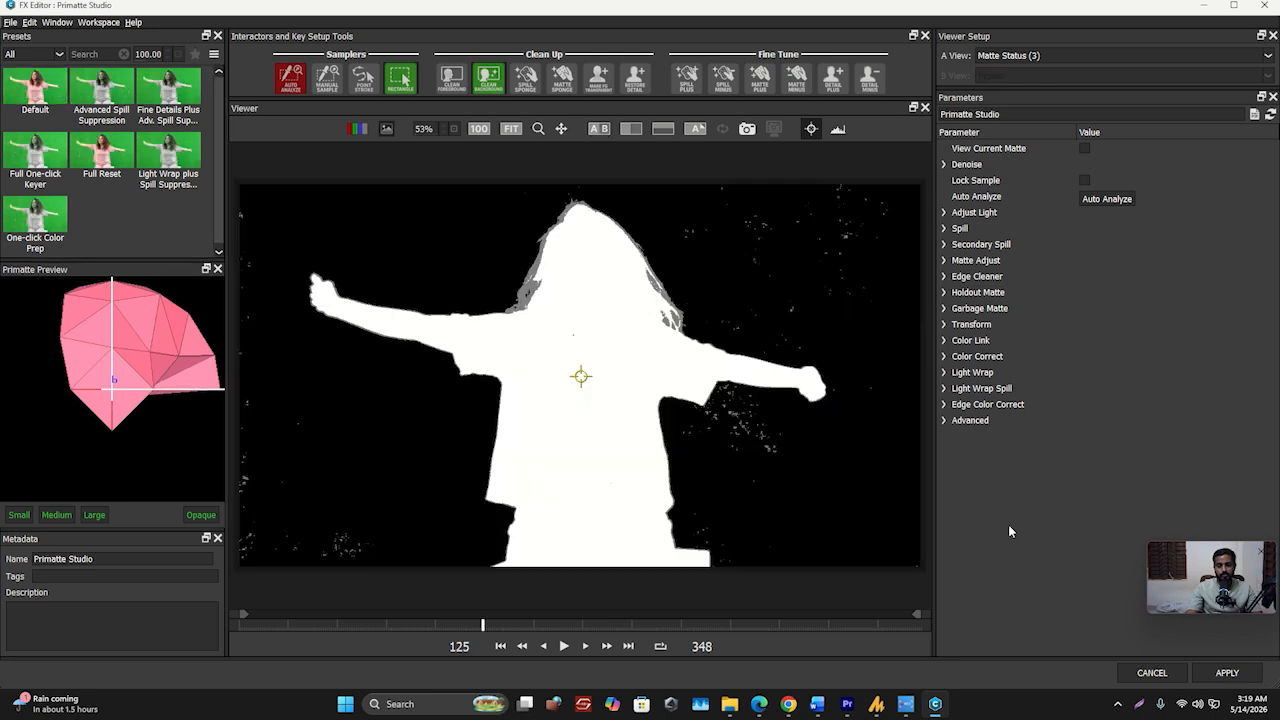
left_click(1226, 673)
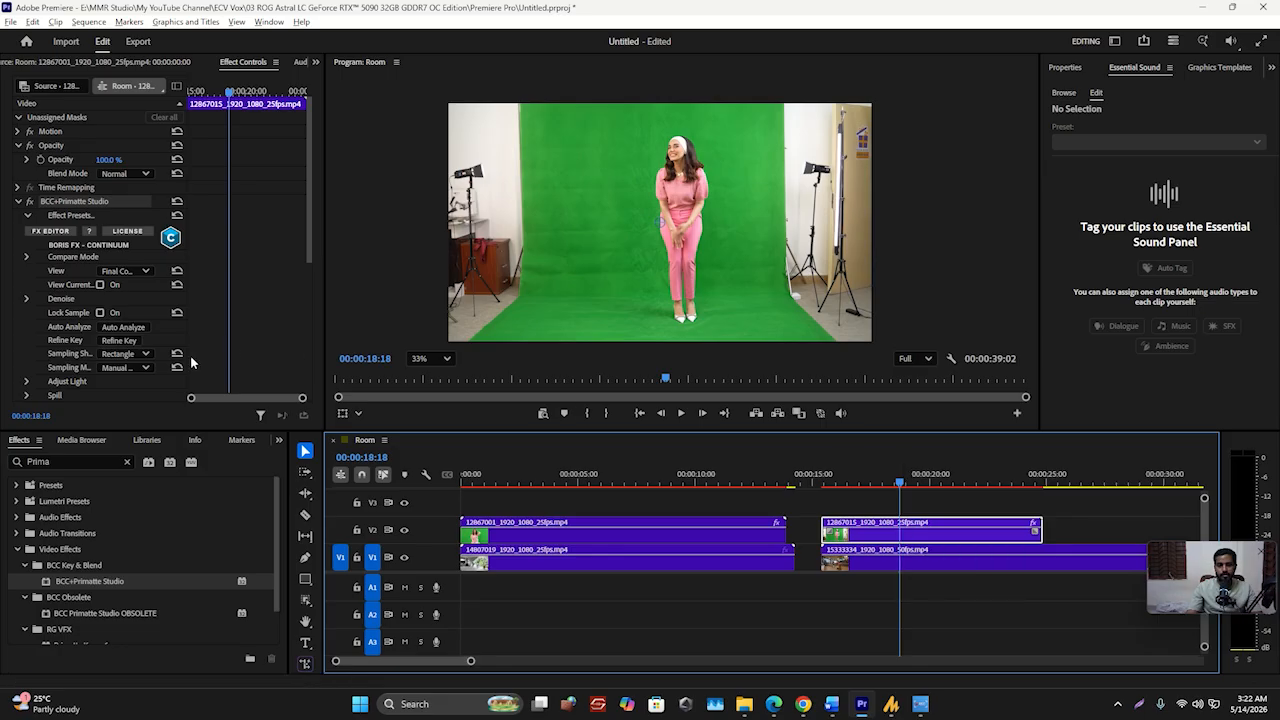
Open Refine Key for the full-body clip 12867015_1920_1080_25fps.mp4 and key out its green screen with Auto Analyze
left_click(120, 341)
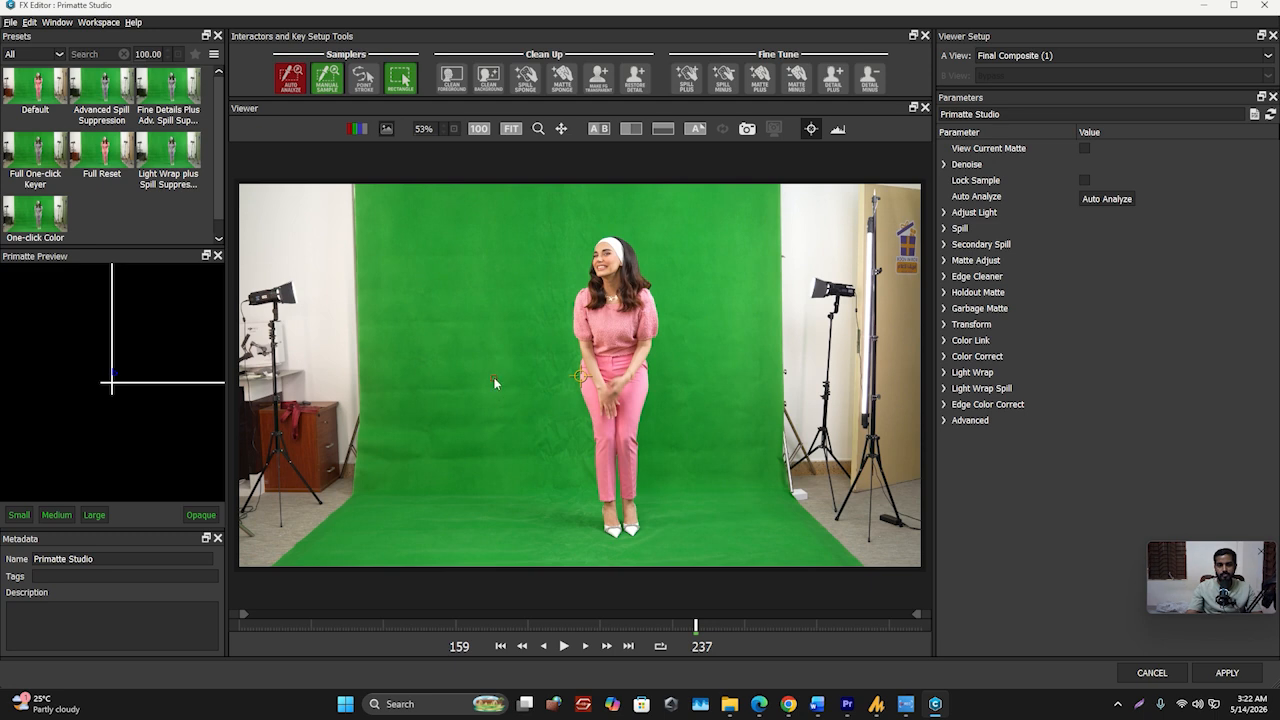
left_click(289, 77)
Examine the café composite and the studio areas beside the green screen, and compare it with the bypassed original in the A/B view
scroll(433, 436, "up", 3)
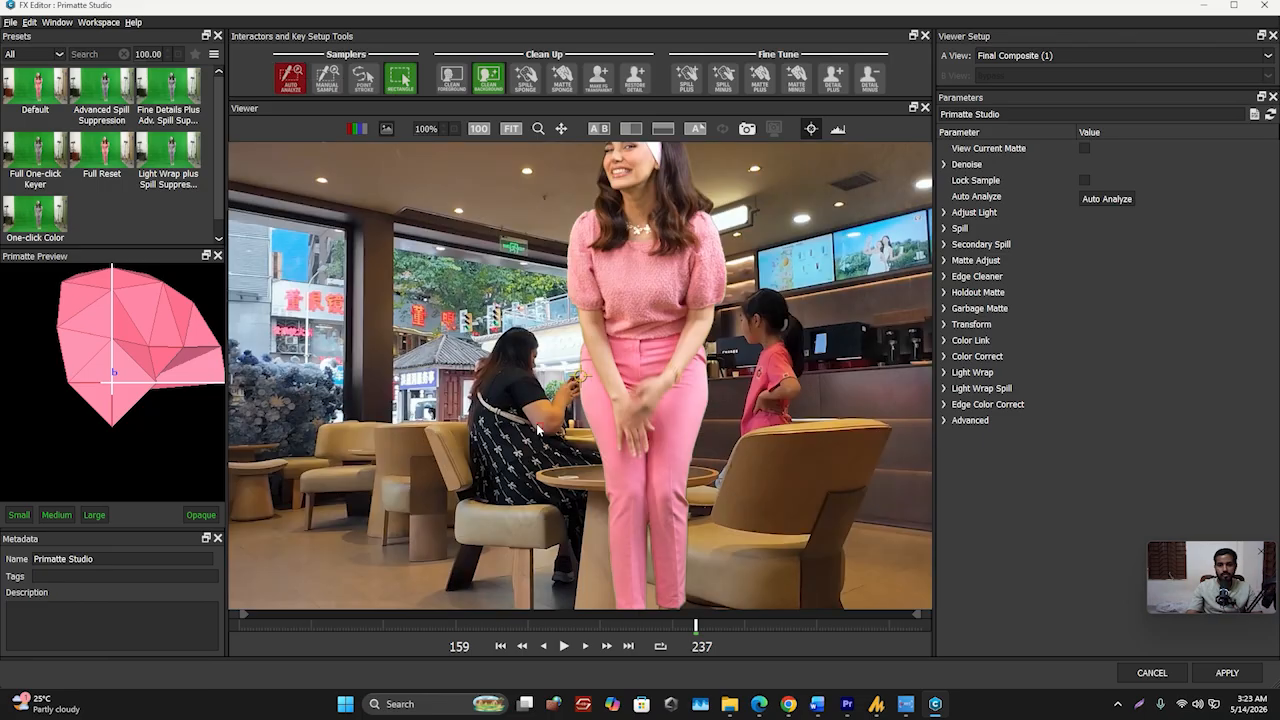
left_click_drag(433, 436, 491, 376)
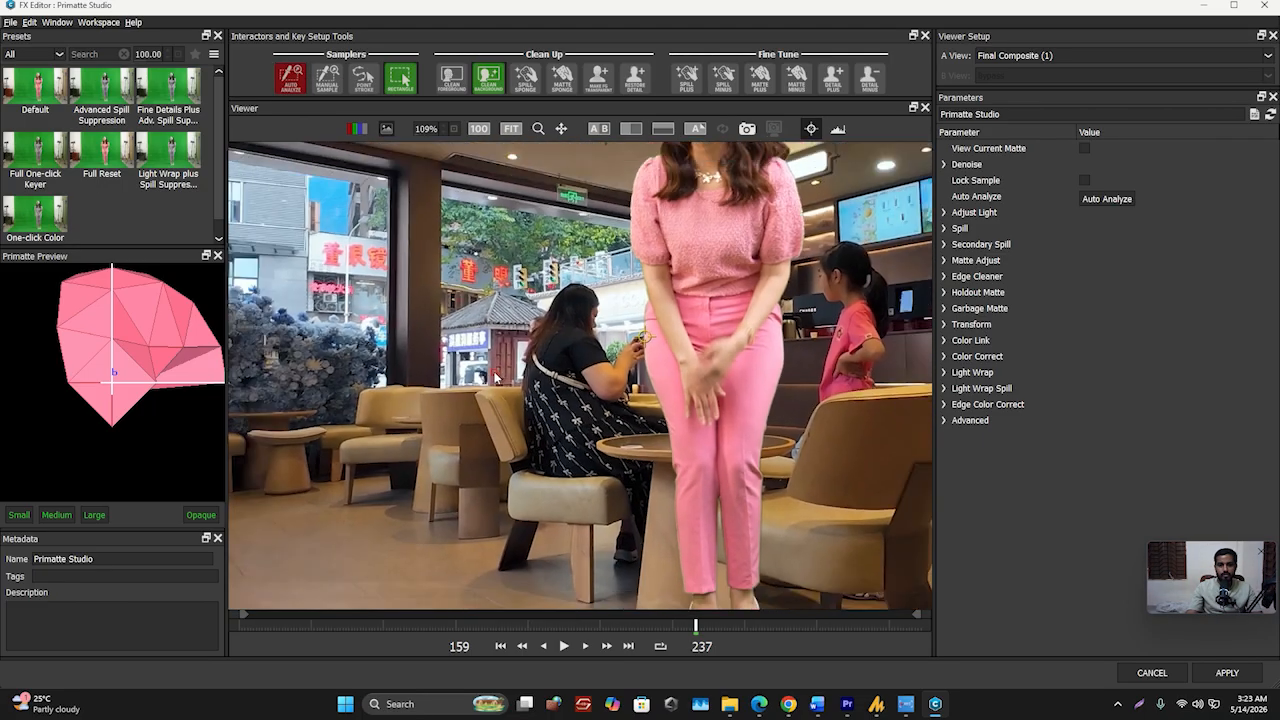
scroll(491, 376, "down", 4)
scroll(510, 320, "down", 4)
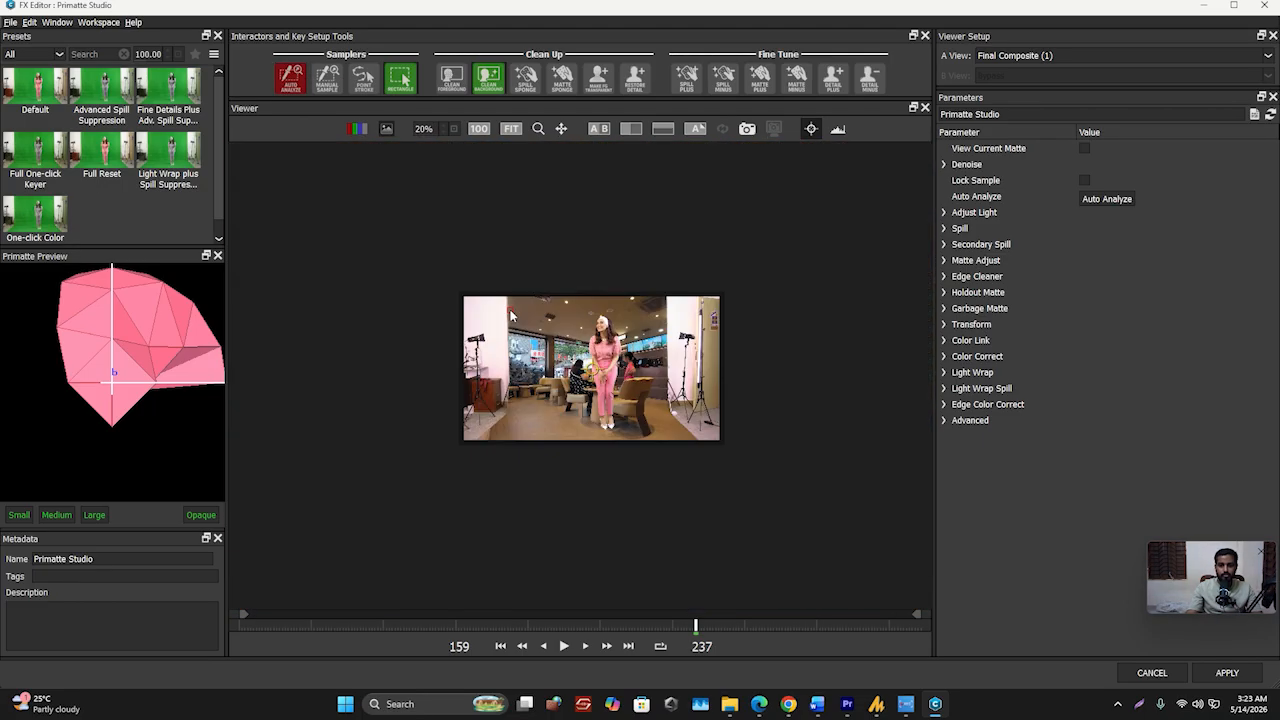
scroll(513, 327, "up", 2)
scroll(516, 332, "up", 2)
scroll(520, 336, "down", 2)
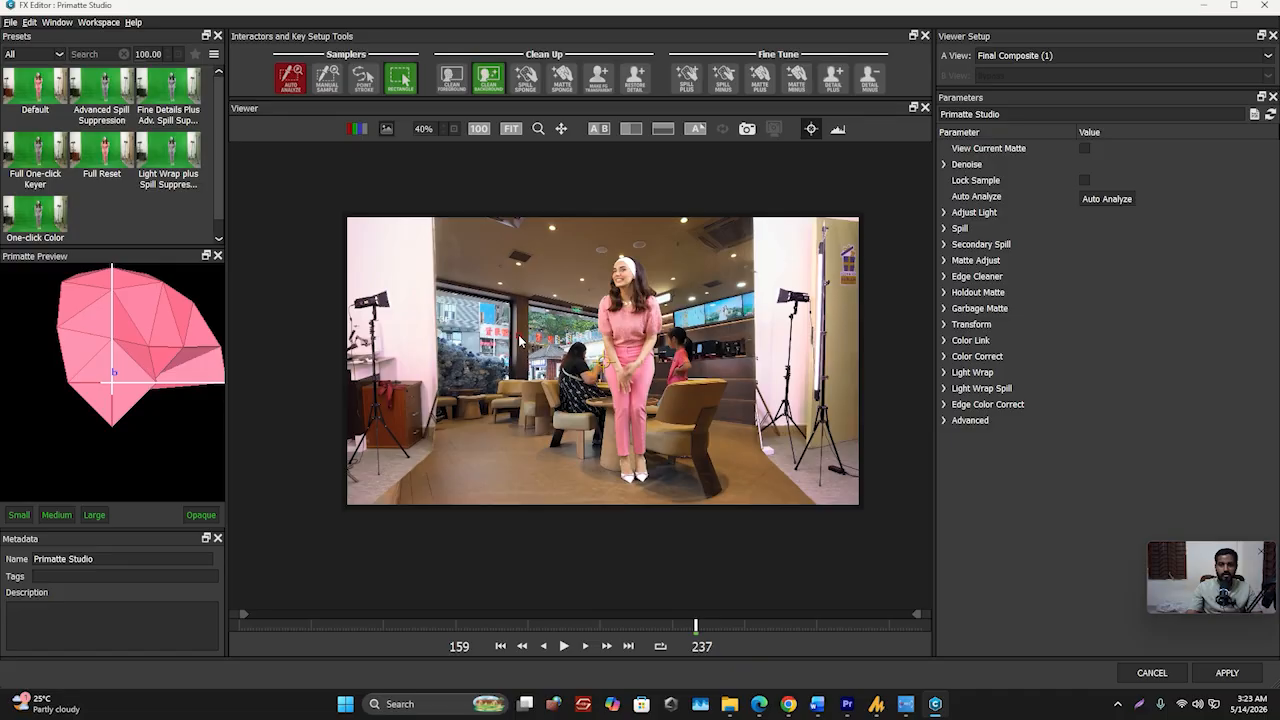
scroll(519, 340, "up", 1)
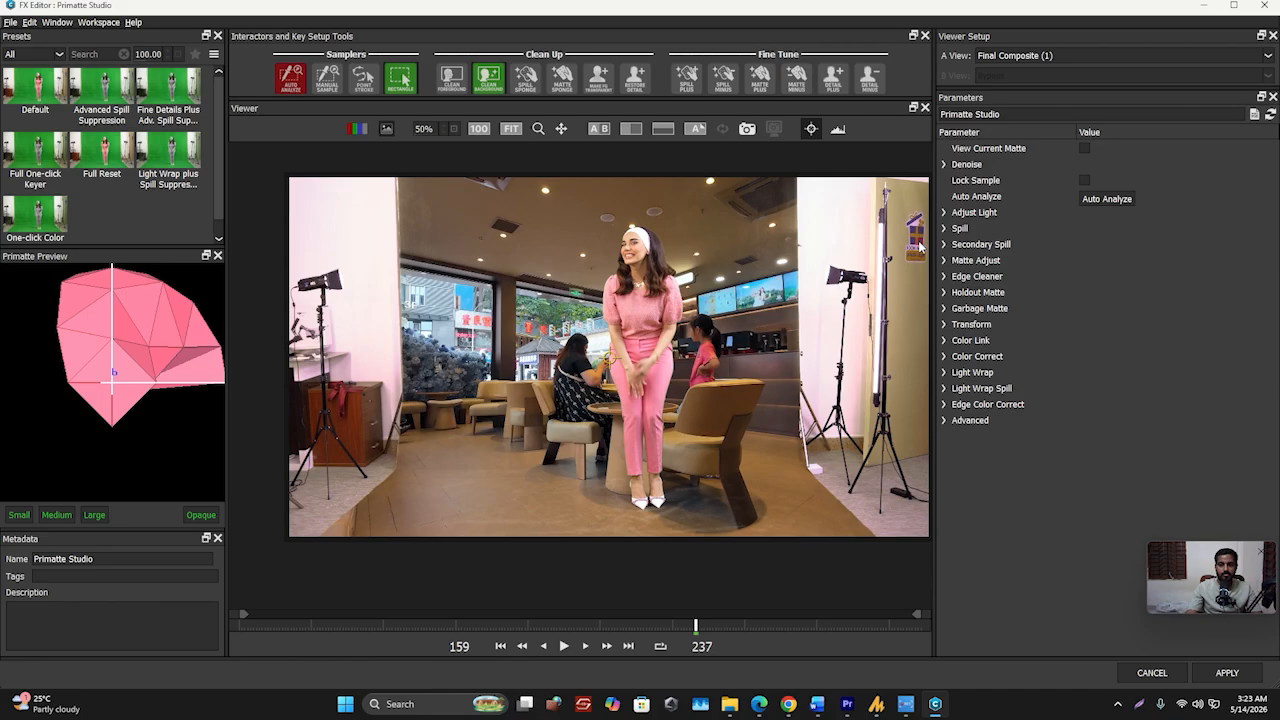
left_click_drag(858, 249, 782, 260)
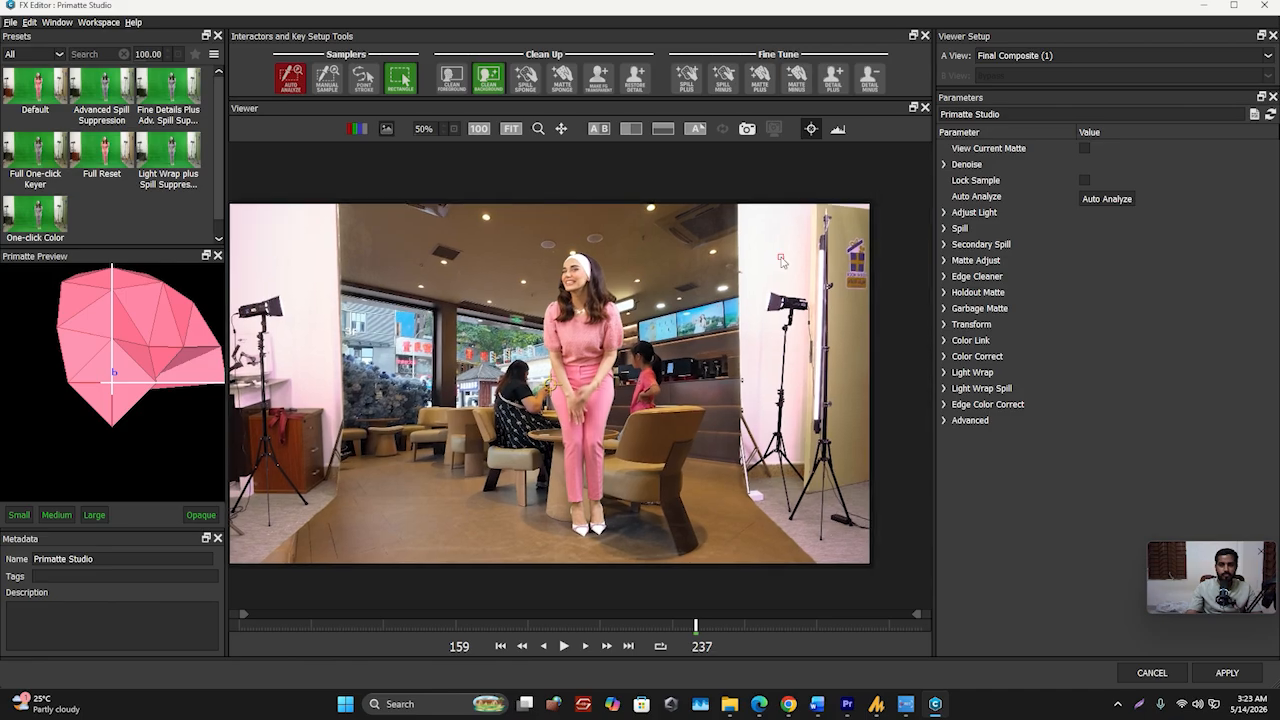
left_click(597, 129)
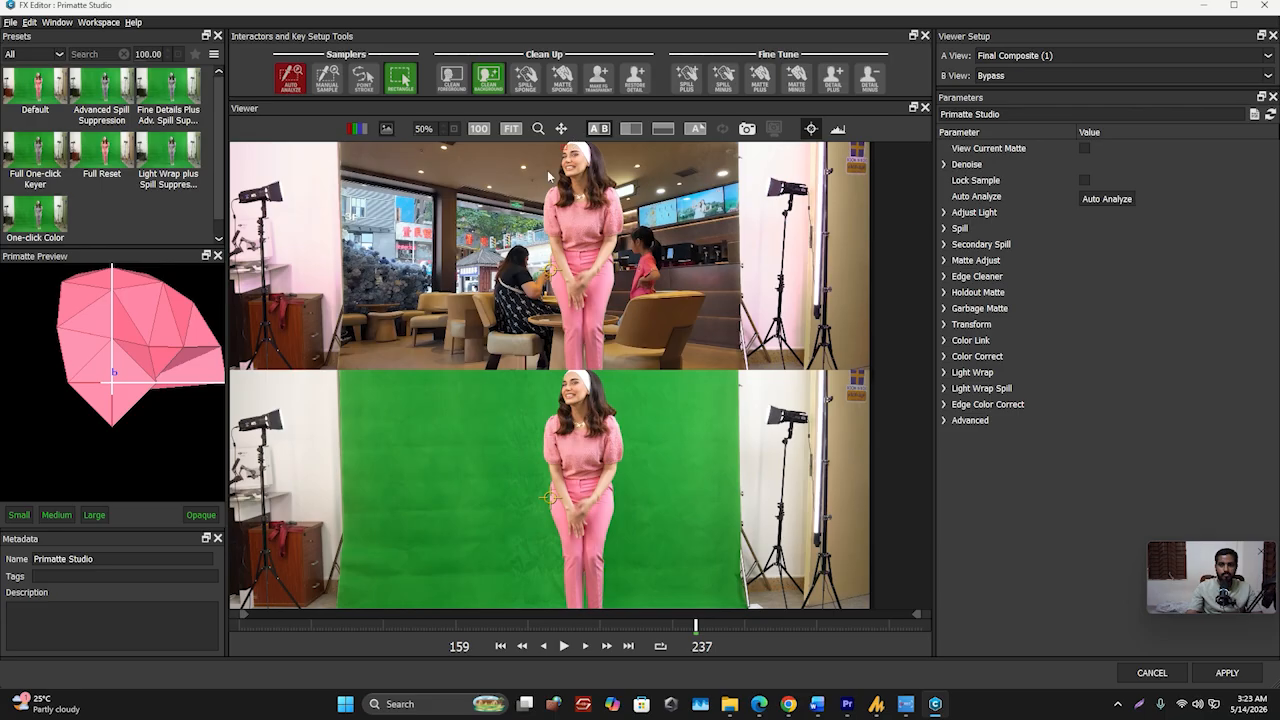
Show the Final Composite in the B View and the Final Matte in the A View
left_click(1055, 80)
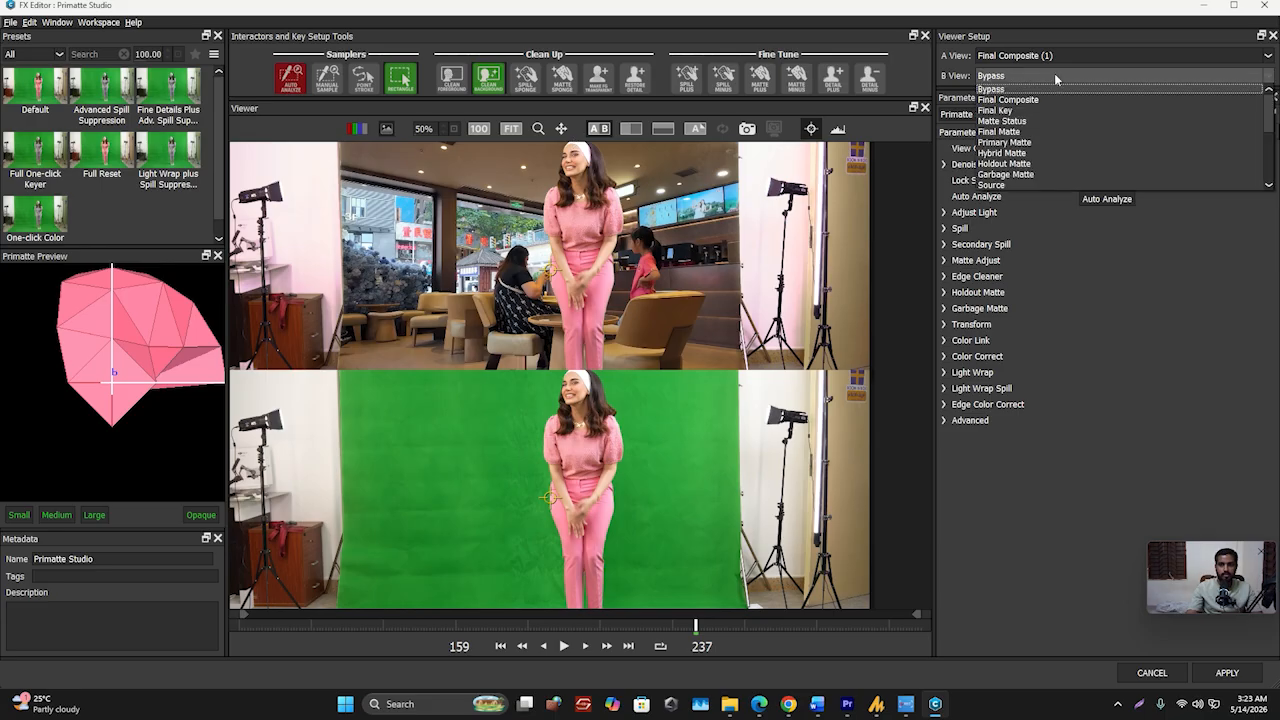
left_click(1012, 100)
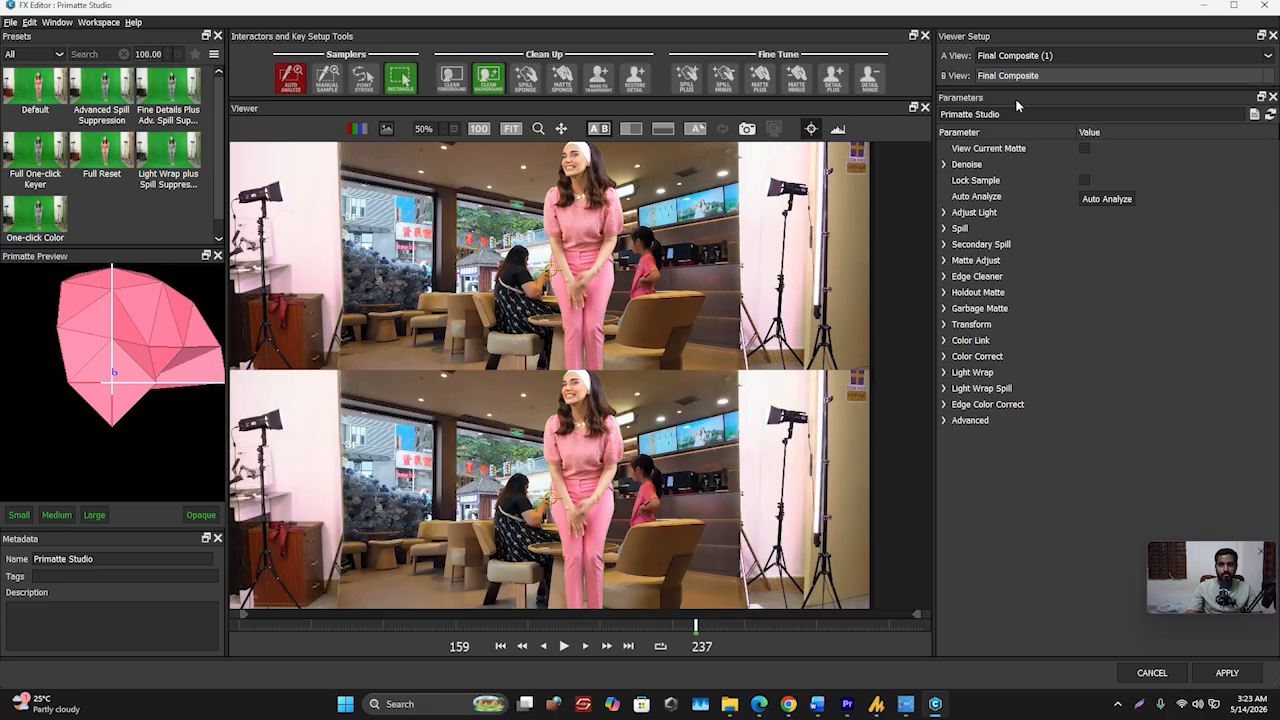
left_click(1011, 56)
left_click(1001, 104)
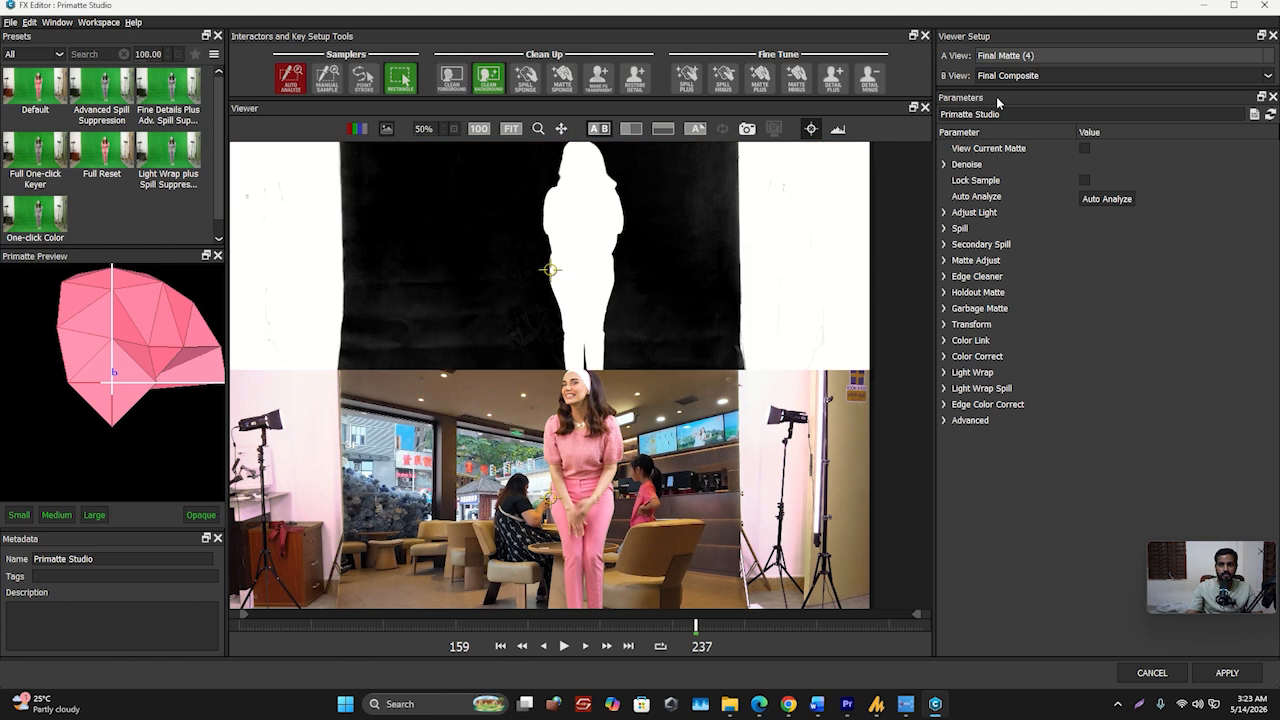
Clean the faint grey patches around the woman in the Final Matte with Clean Background
scroll(660, 292, "down", 2)
scroll(531, 316, "up", 5)
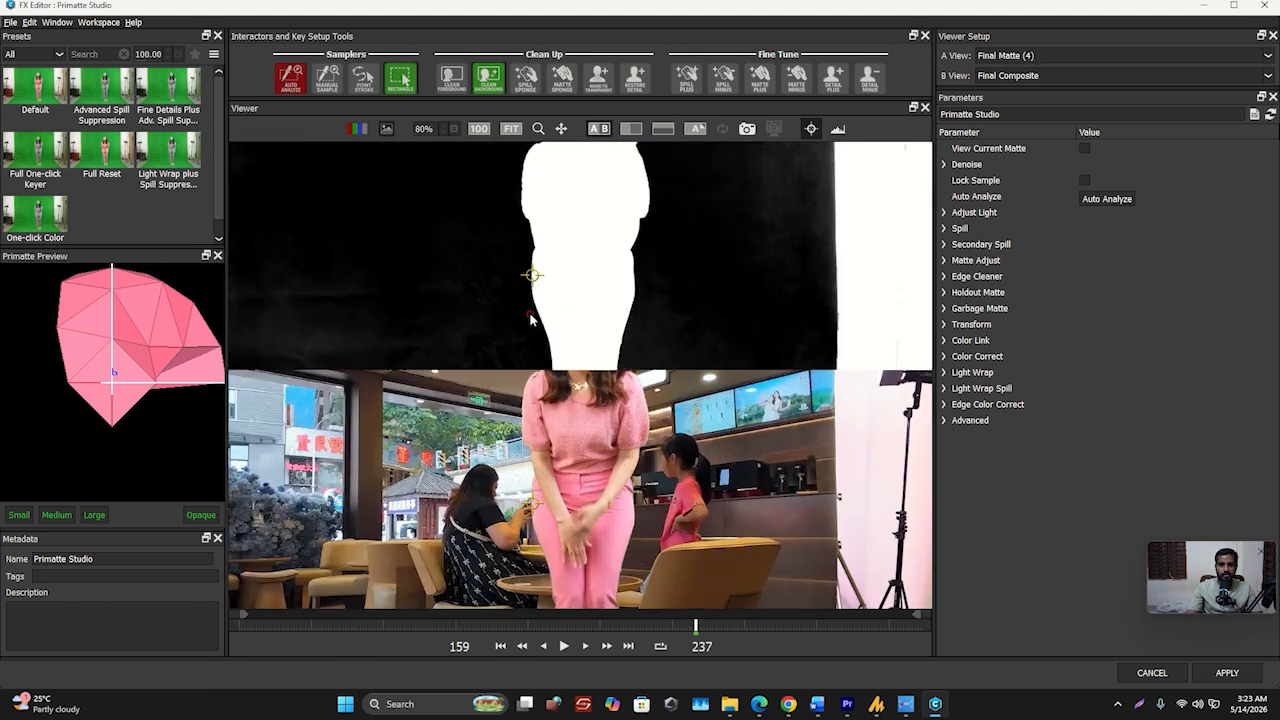
scroll(531, 316, "down", 4)
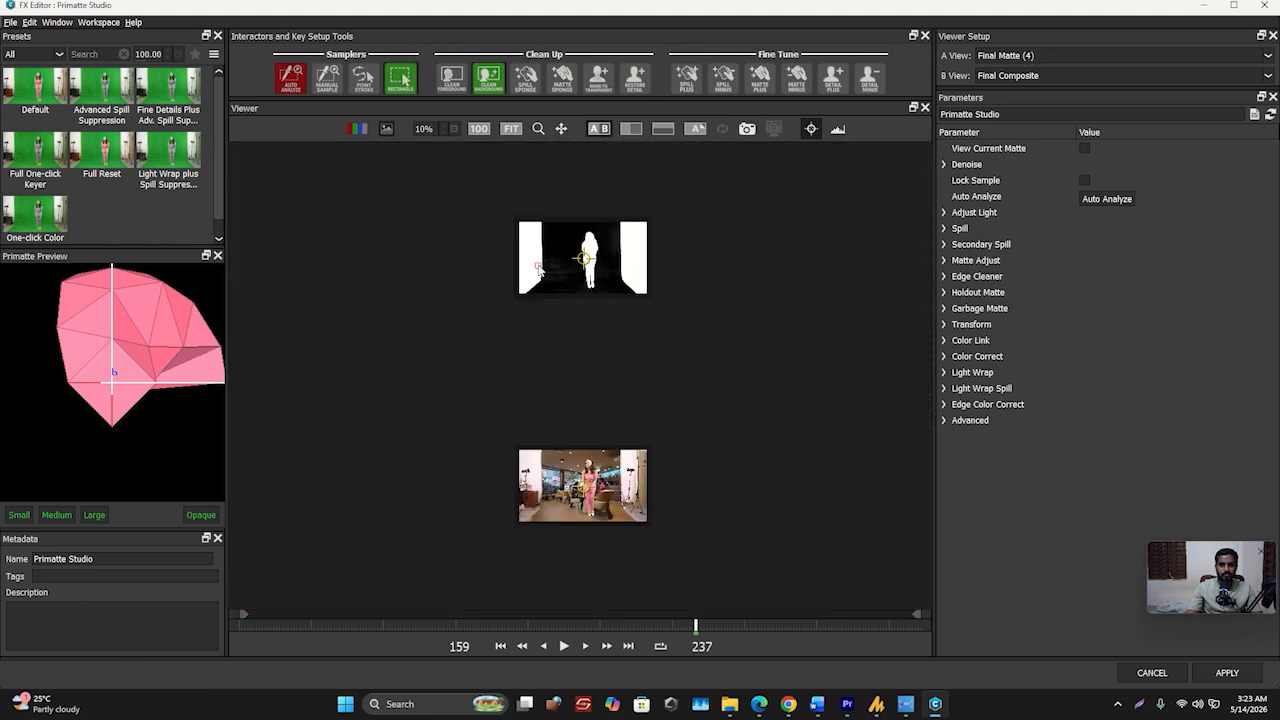
scroll(537, 263, "up", 1)
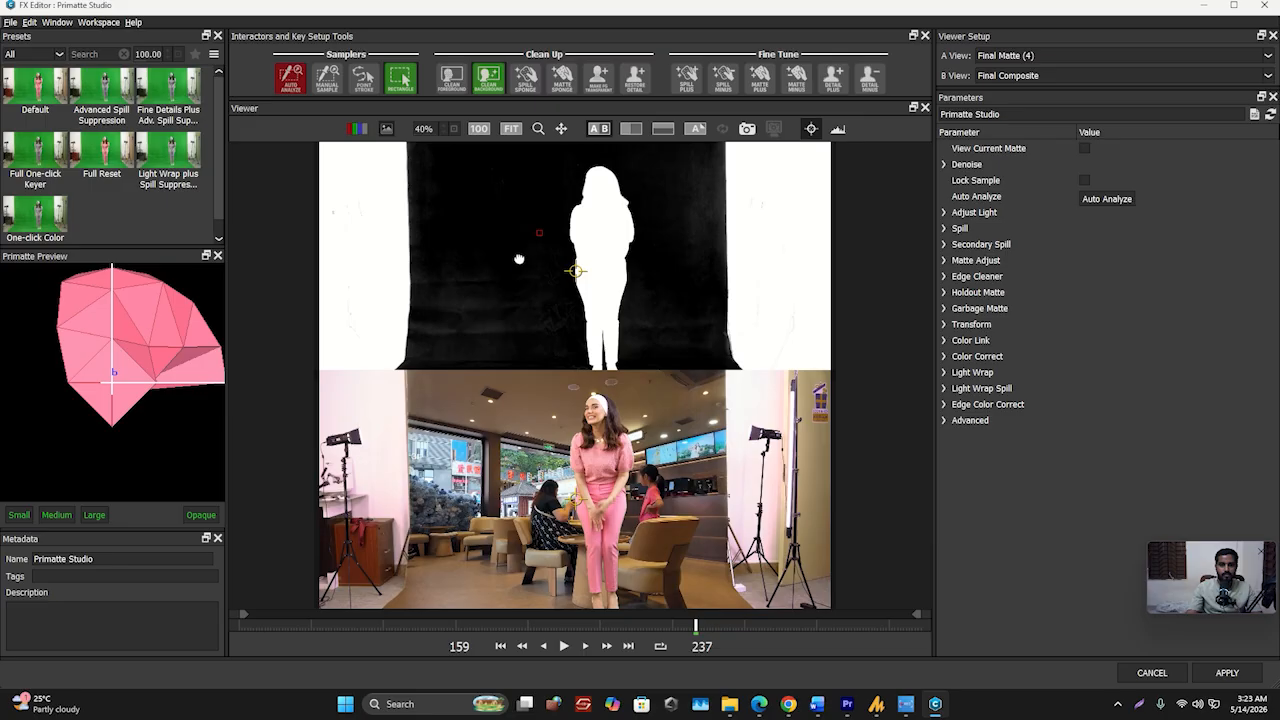
scroll(505, 283, "up", 1)
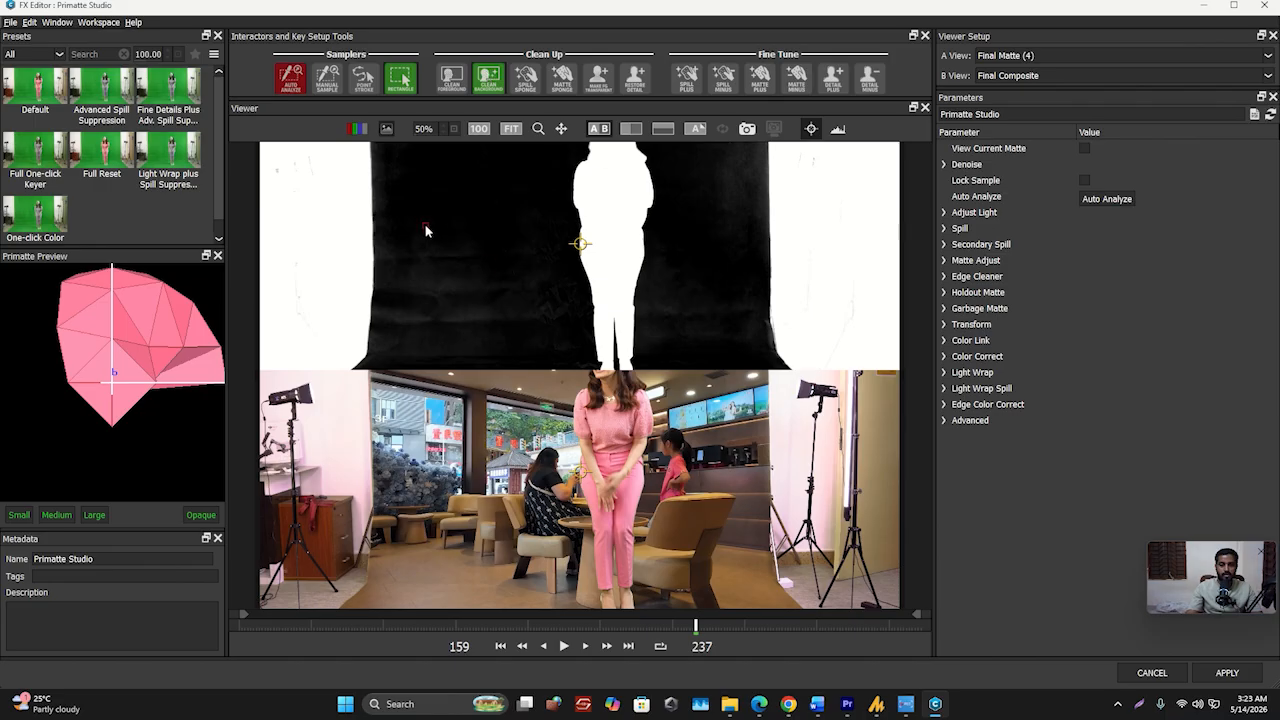
scroll(425, 219, "up", 2)
scroll(487, 265, "down", 4)
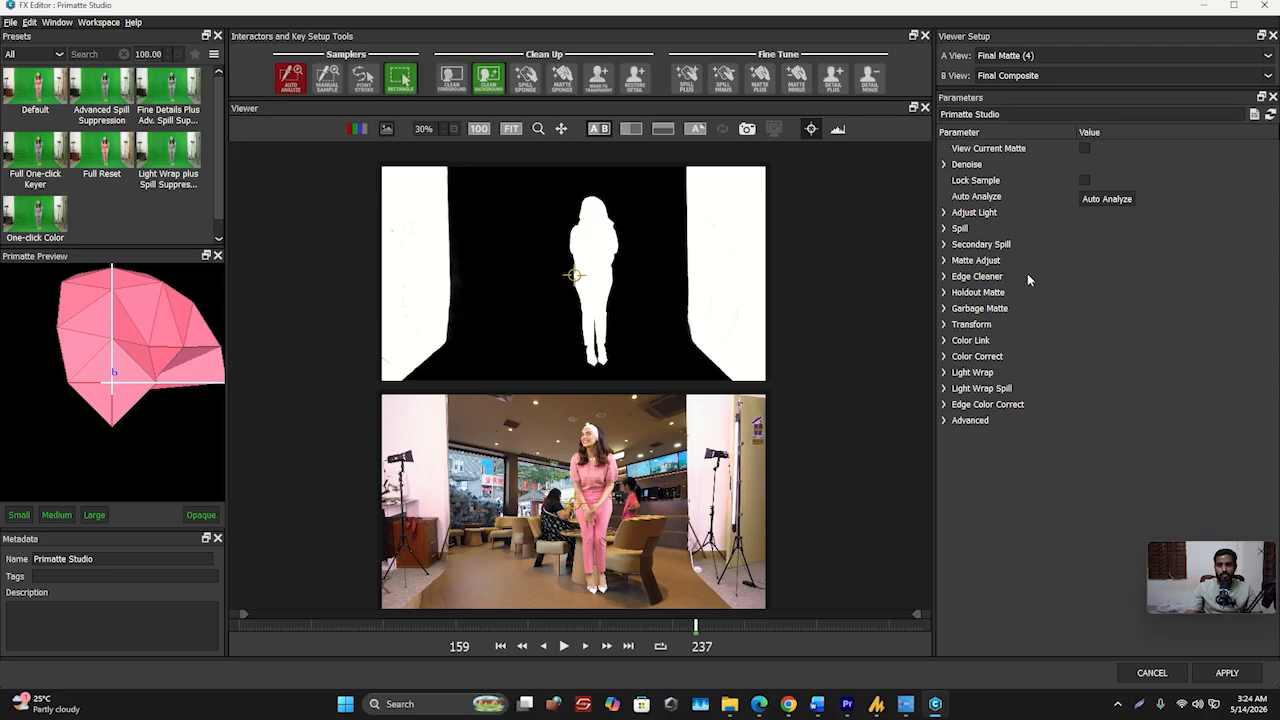
Crop out the studio areas with a Garbage Matte from top-left 22, 0 to bottom-right 75, 95, and play the clip
left_click(945, 309)
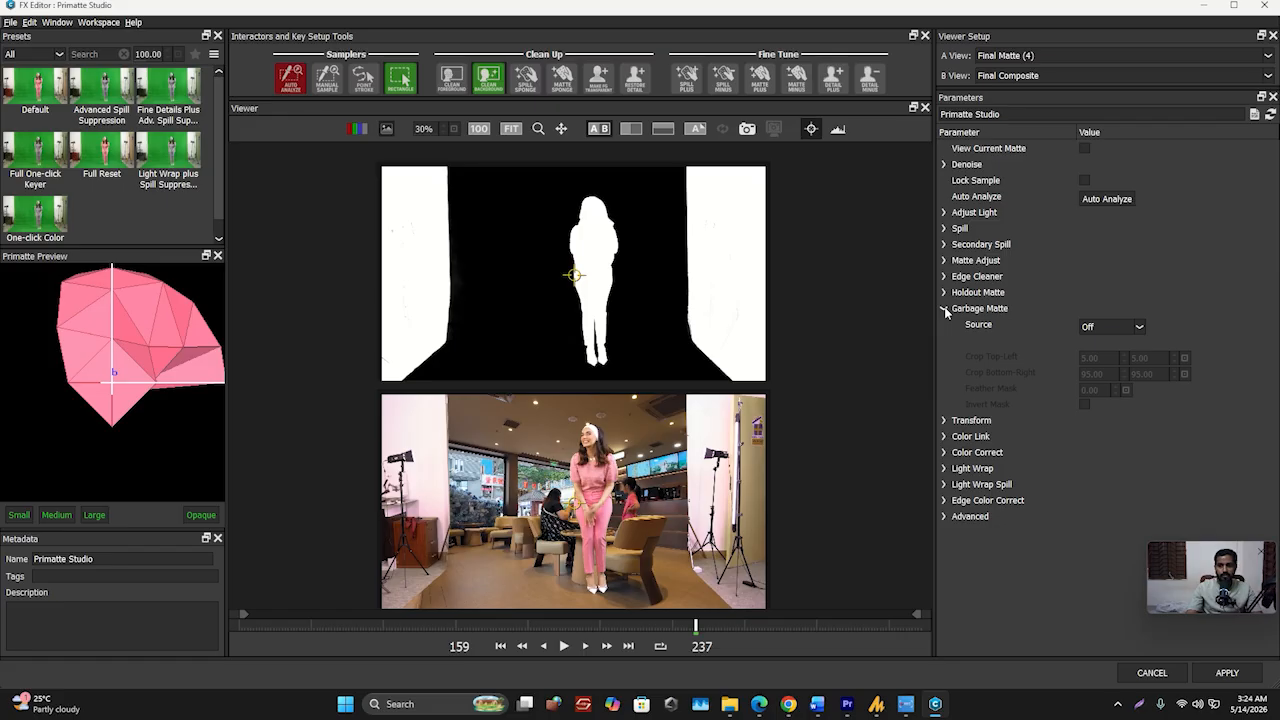
left_click(1140, 326)
left_click(1094, 355)
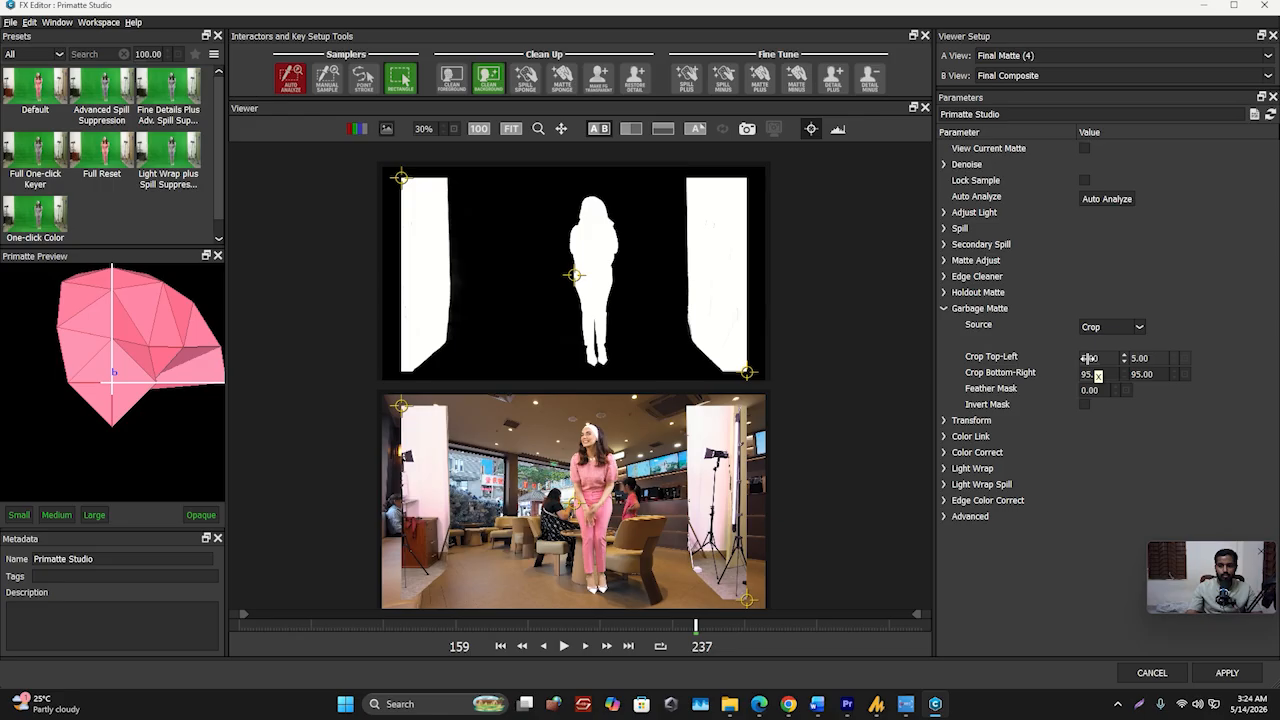
left_click_drag(1080, 357, 1112, 360)
left_click_drag(1140, 358, 1148, 359)
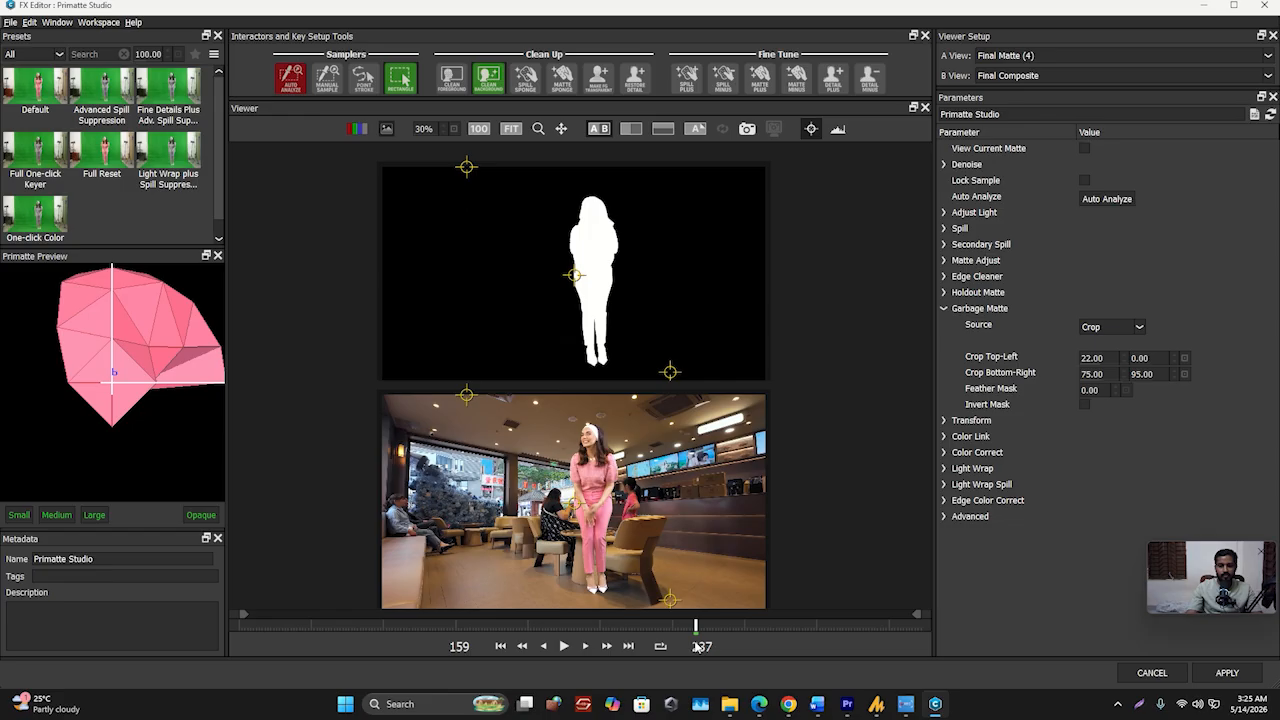
left_click(563, 647)
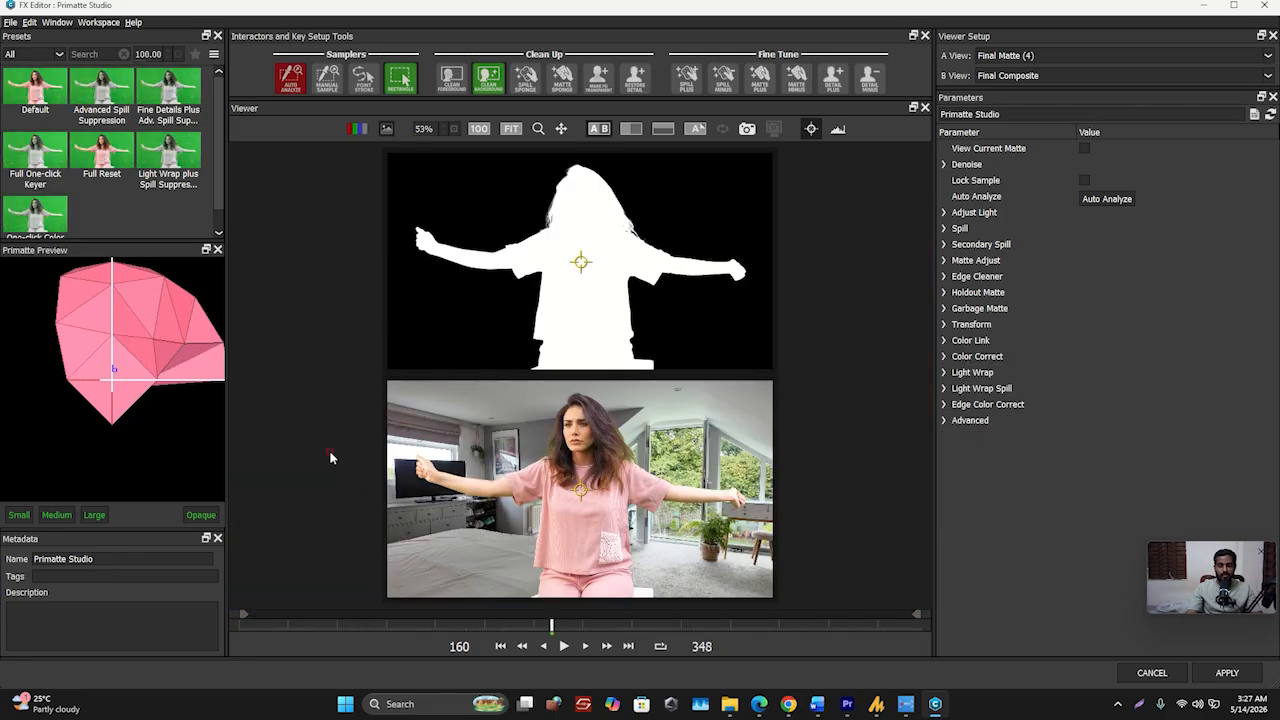
scroll(330, 456, "up", 3)
scroll(330, 456, "down", 2)
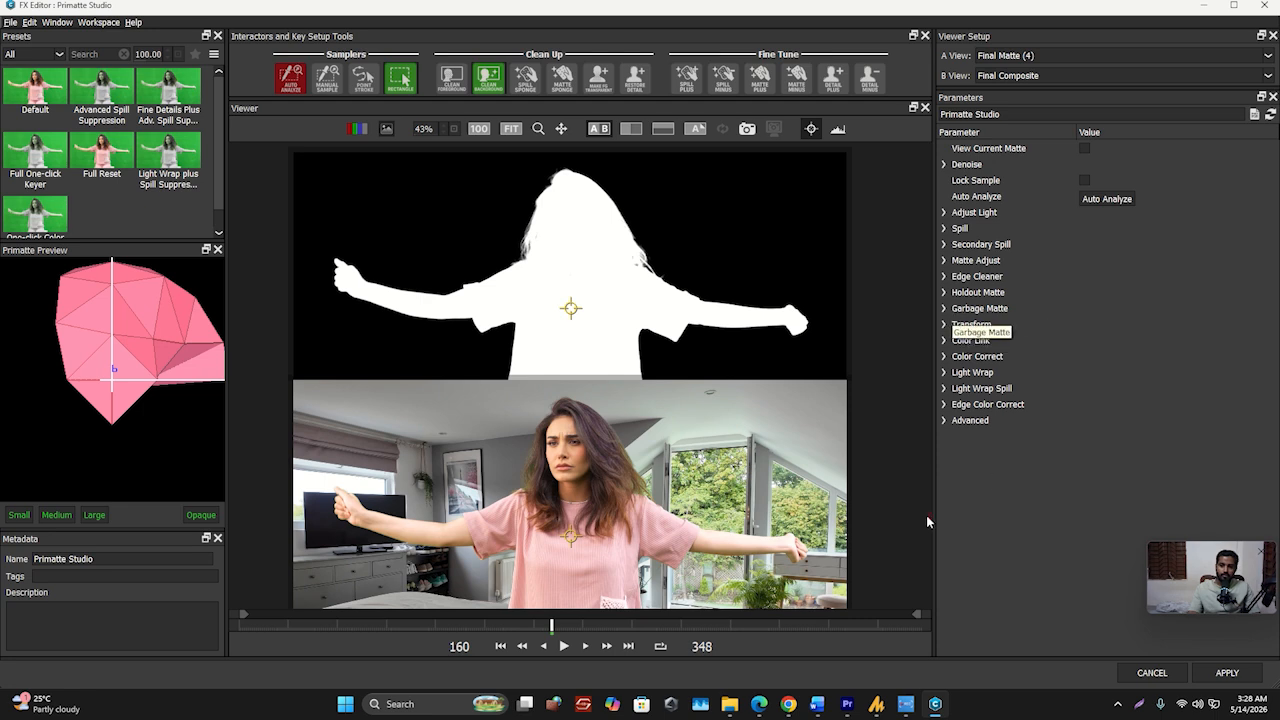
left_click(944, 310)
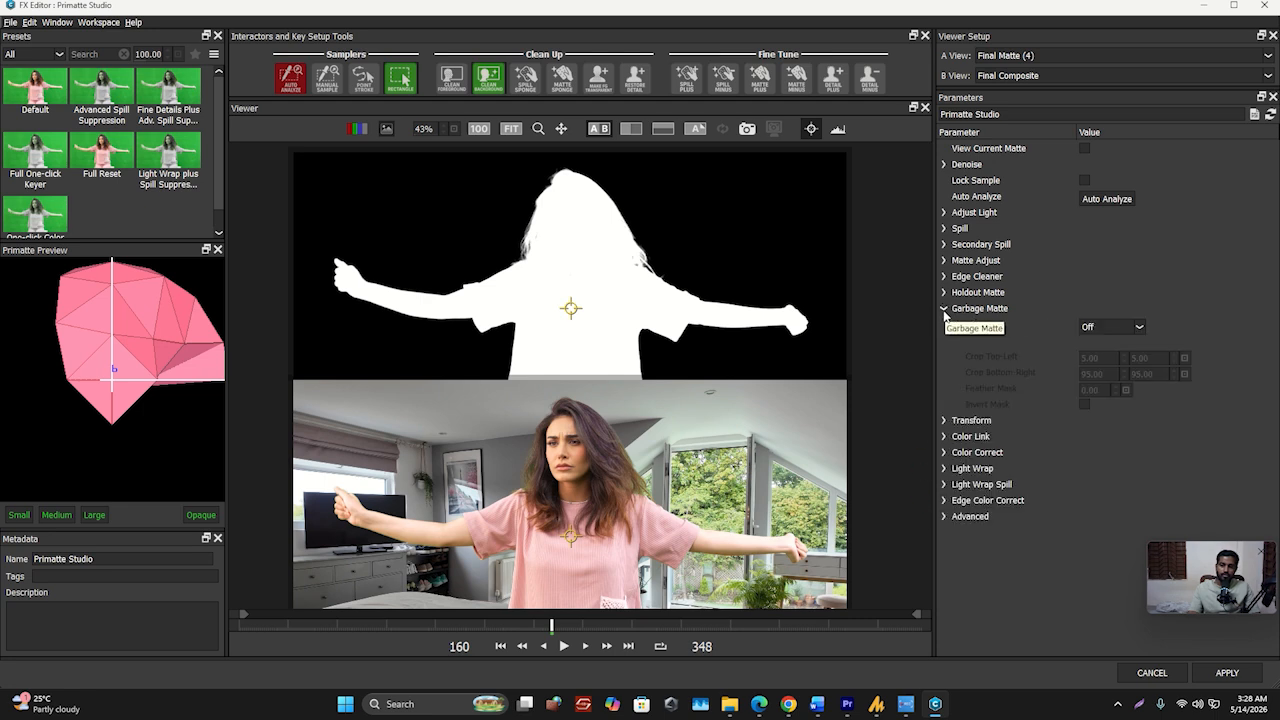
left_click(944, 310)
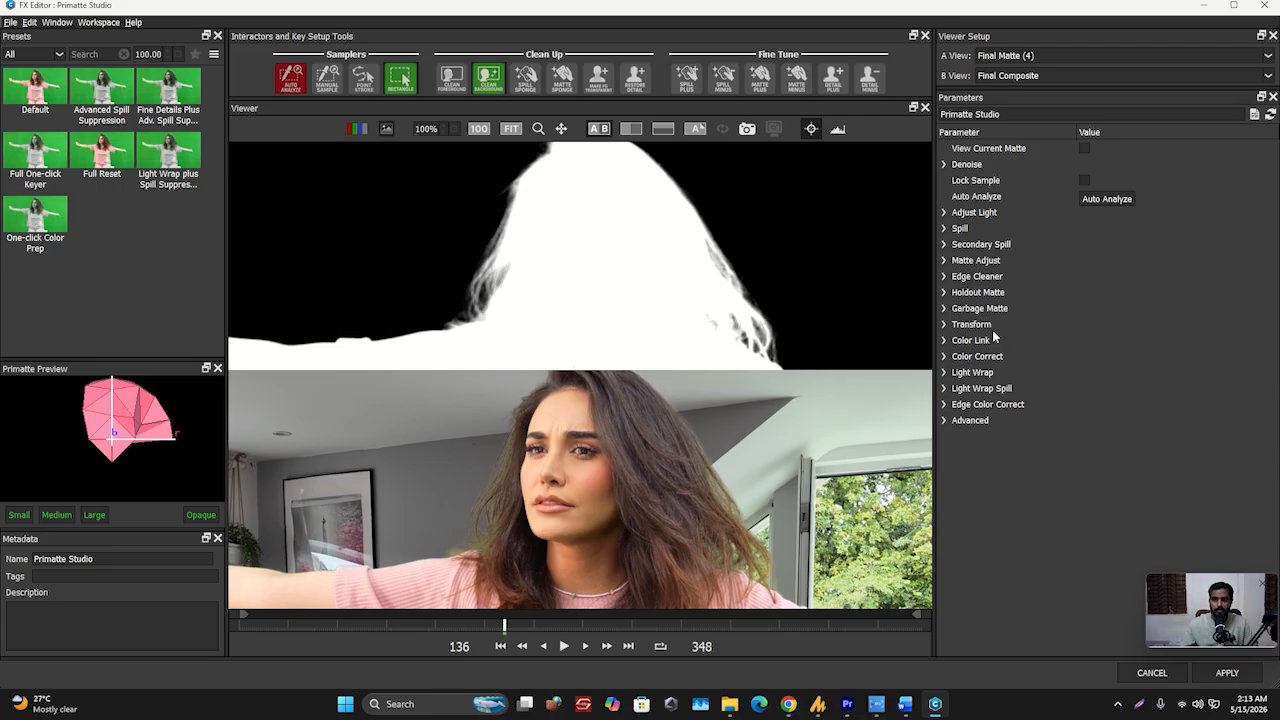
Set the Spill Replace Mode to None and inspect the edges of the woman's hair, arms and shirt
left_click(943, 229)
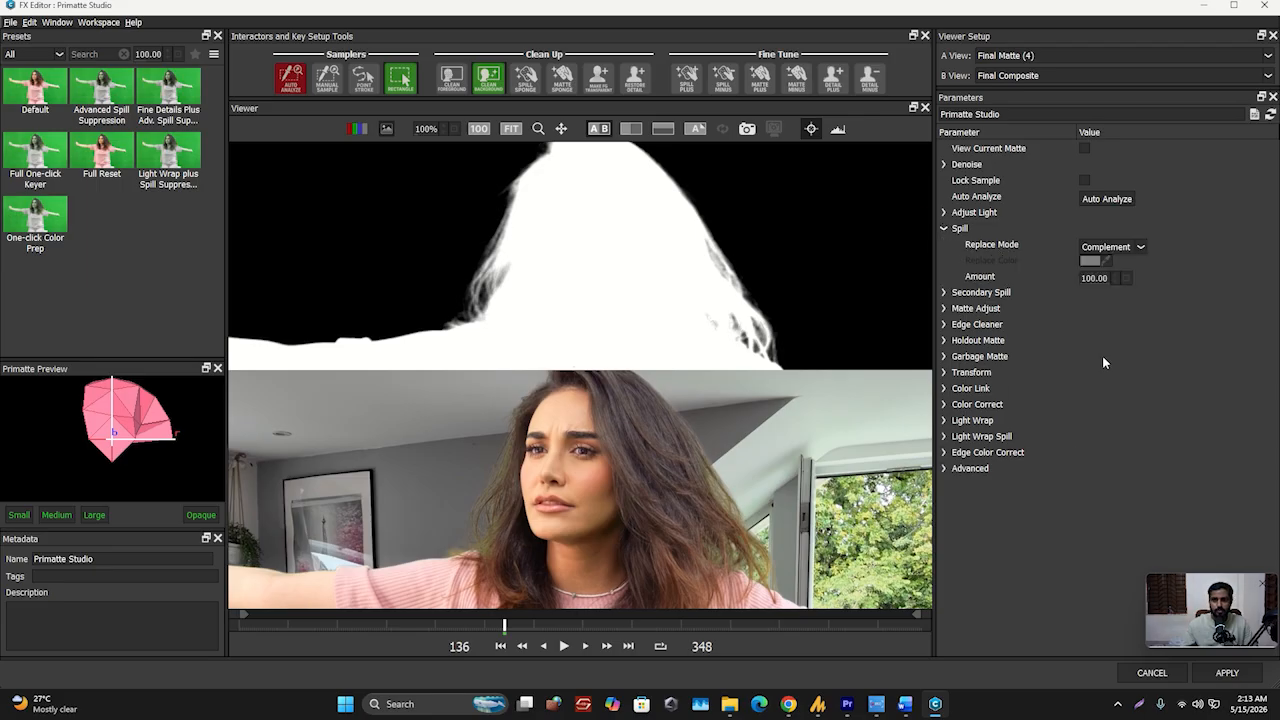
left_click(1140, 247)
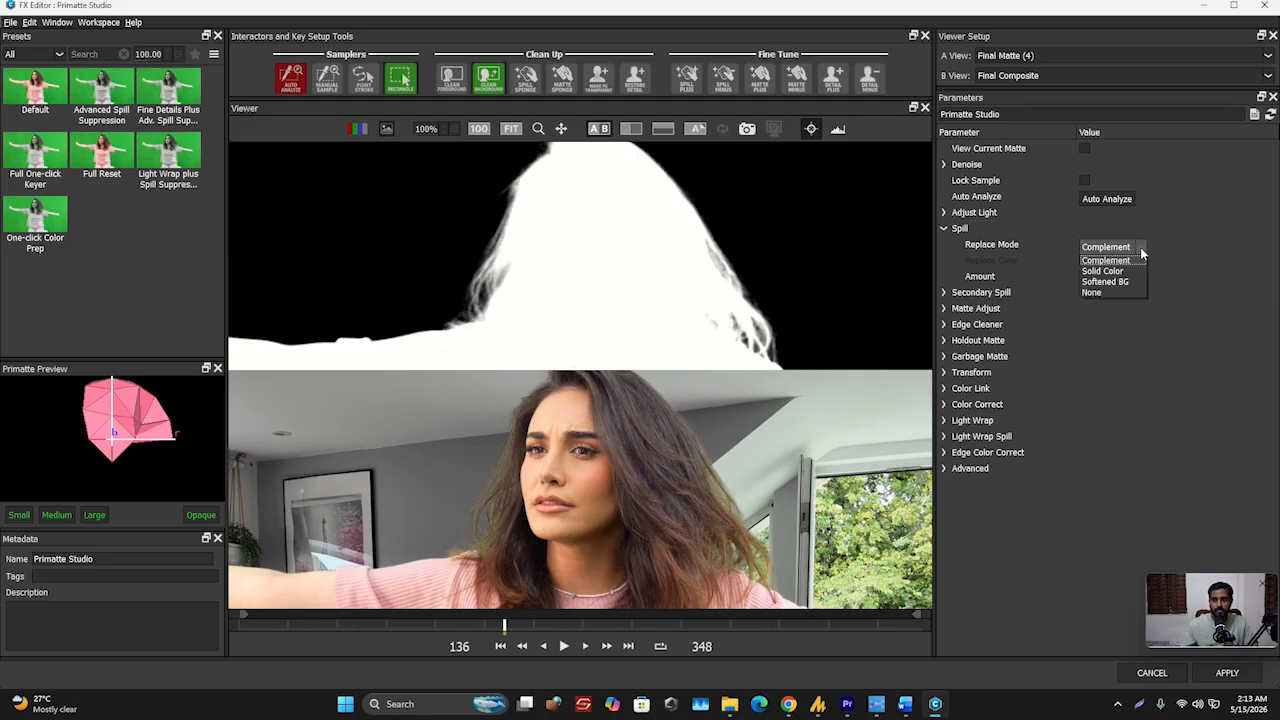
left_click(1092, 292)
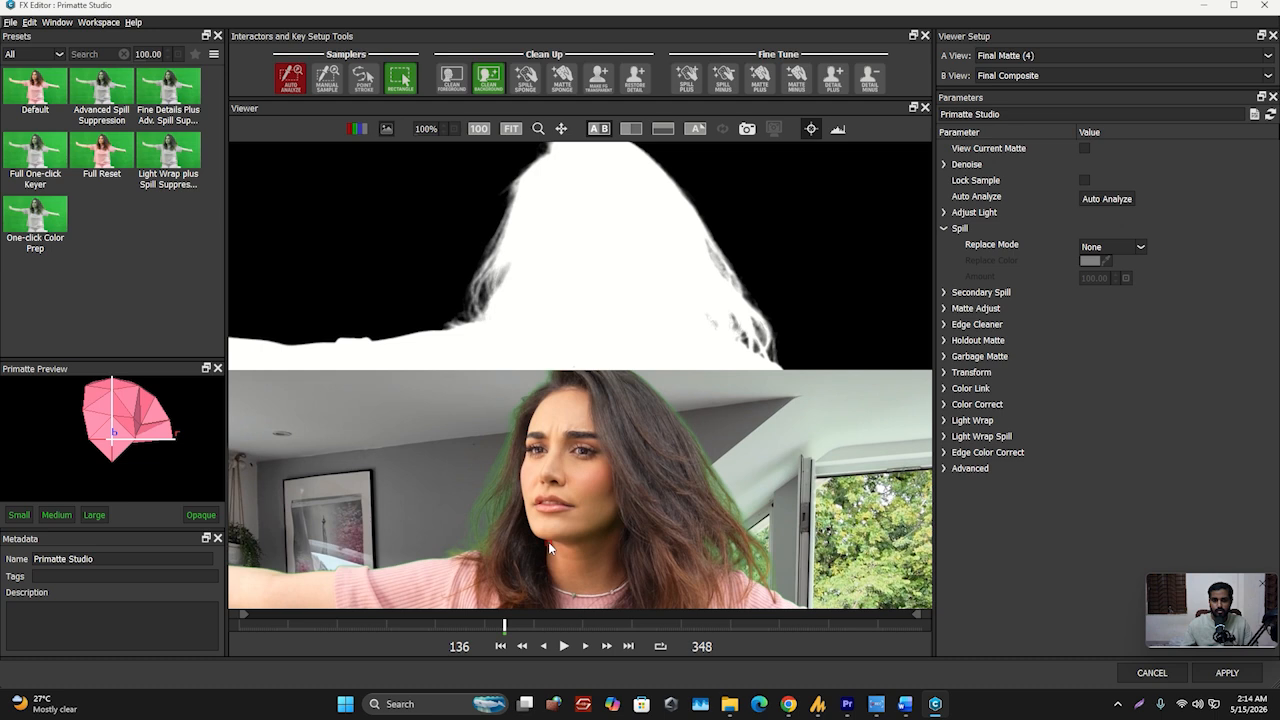
scroll(548, 542, "down", 2)
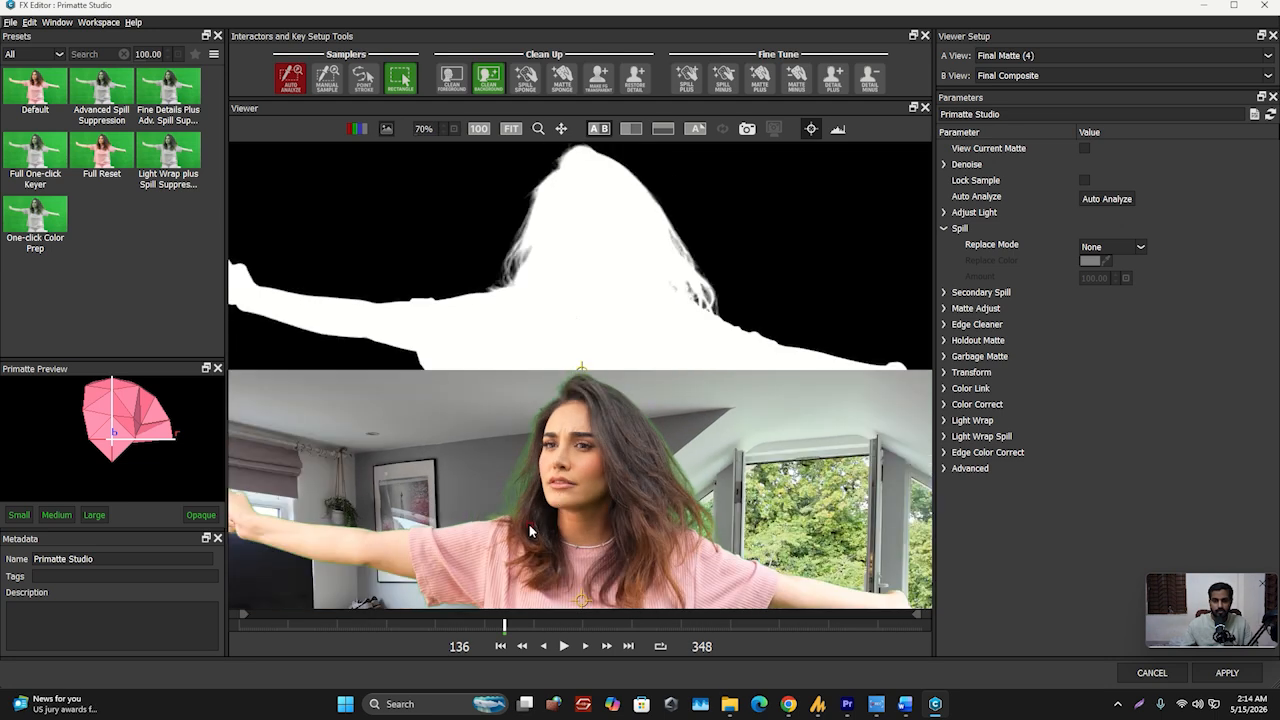
scroll(536, 531, "down", 1)
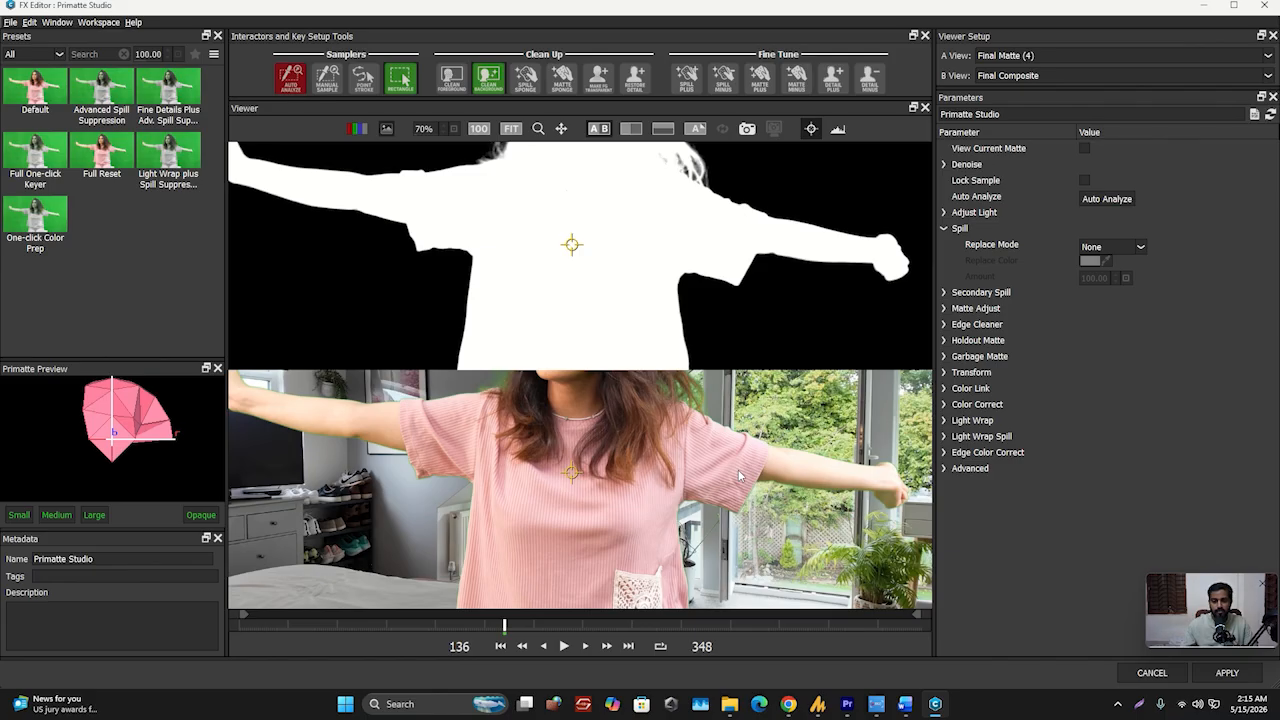
scroll(569, 452, "up", 3)
scroll(569, 449, "down", 3)
scroll(569, 449, "up", 3)
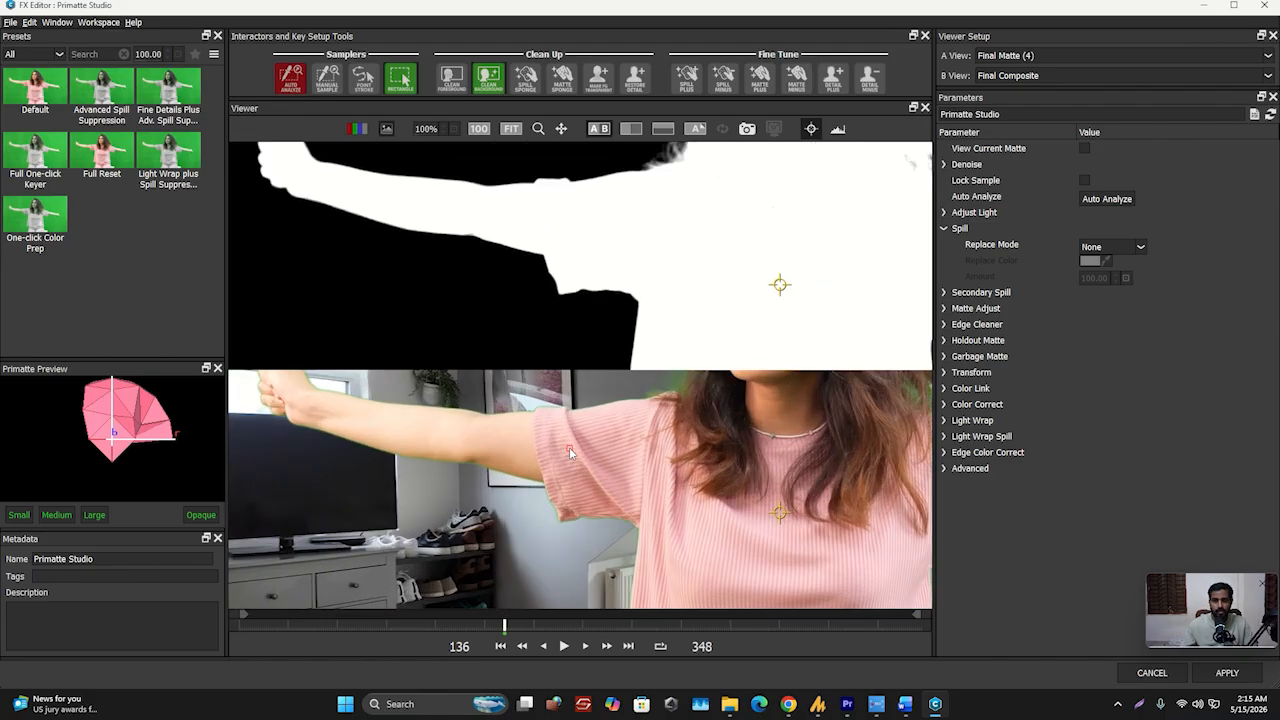
left_click_drag(530, 423, 547, 511)
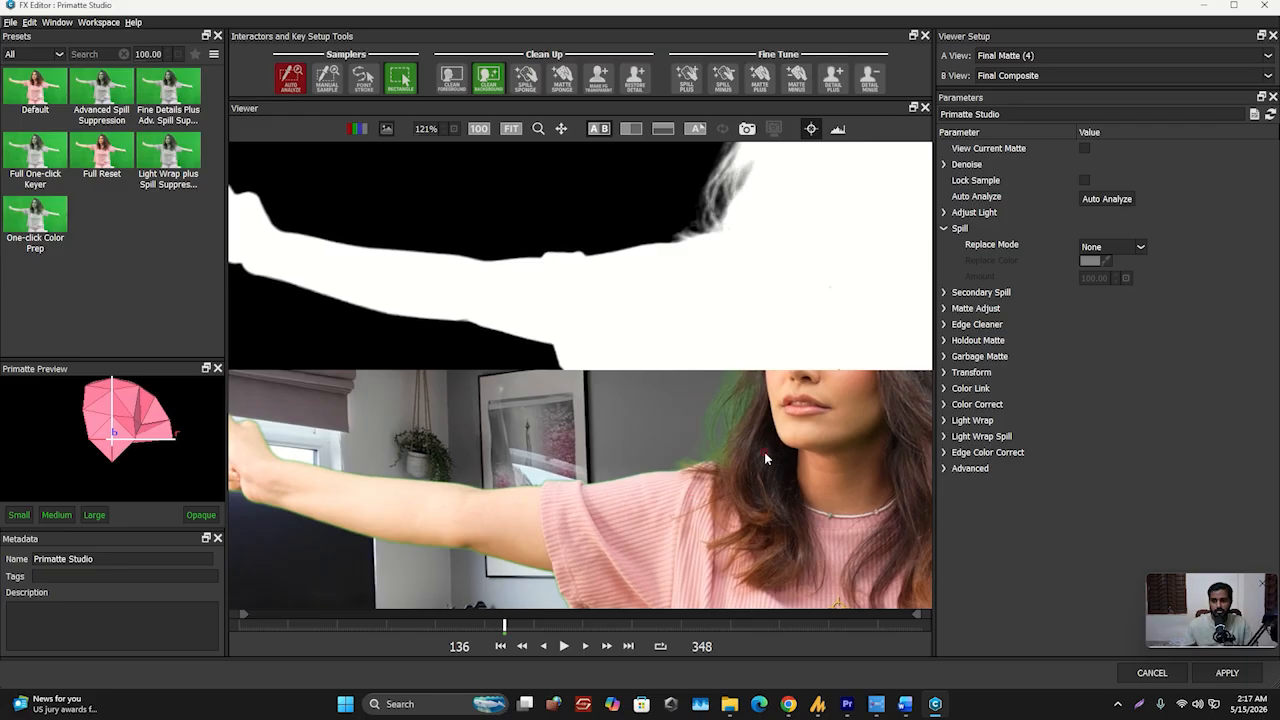
Enable Secondary Spill and check the hair, both arms and the sleeves for green fringing
left_click(944, 293)
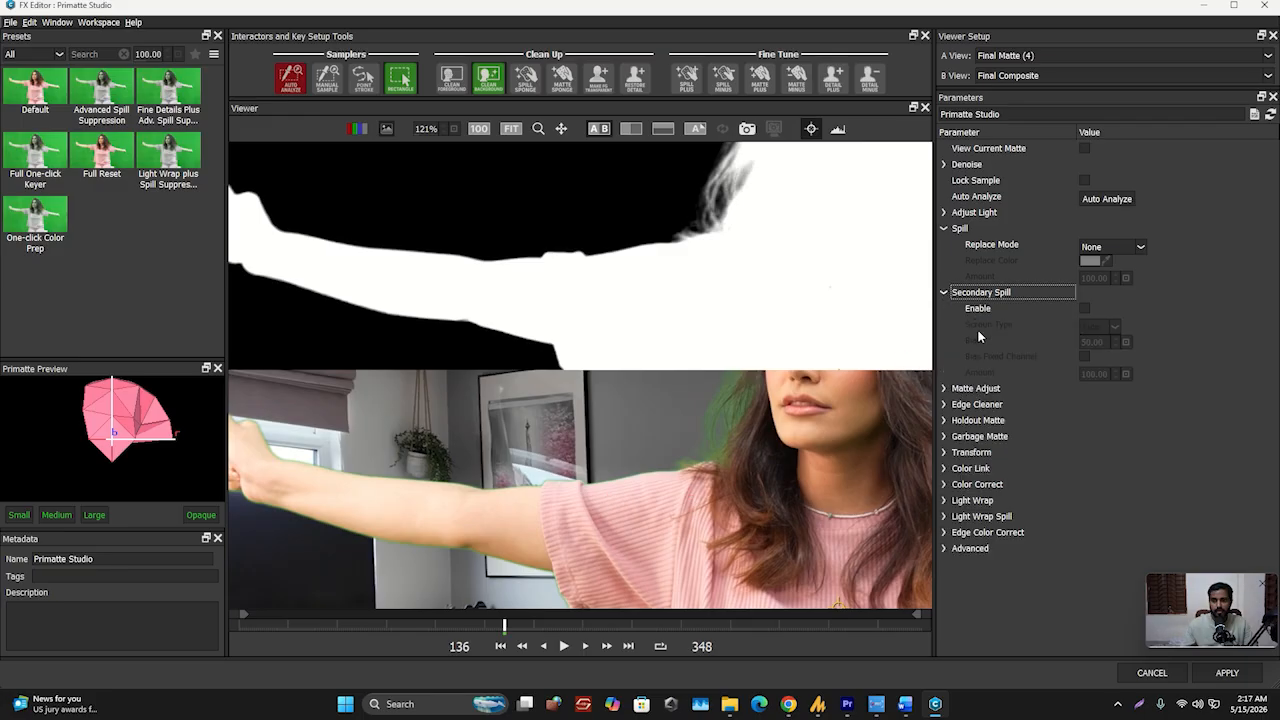
left_click(1084, 308)
left_click_drag(836, 392, 741, 408)
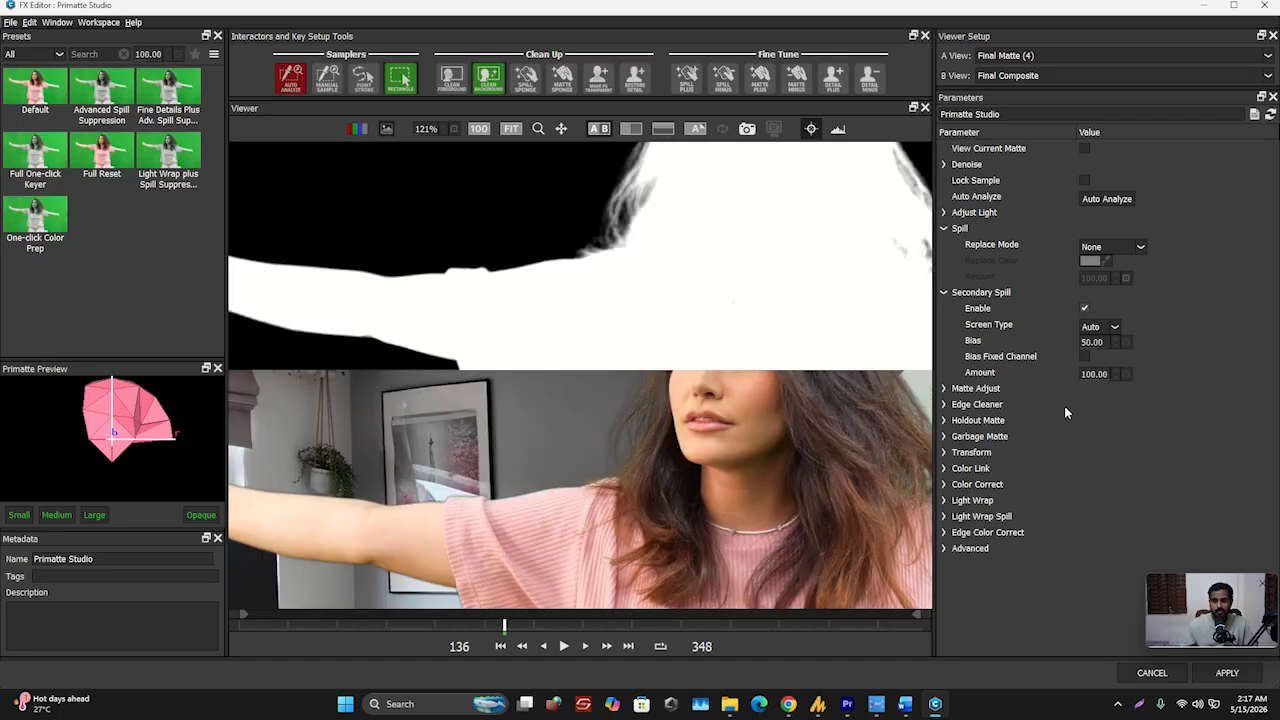
left_click_drag(682, 423, 638, 468)
scroll(600, 520, "down", 2)
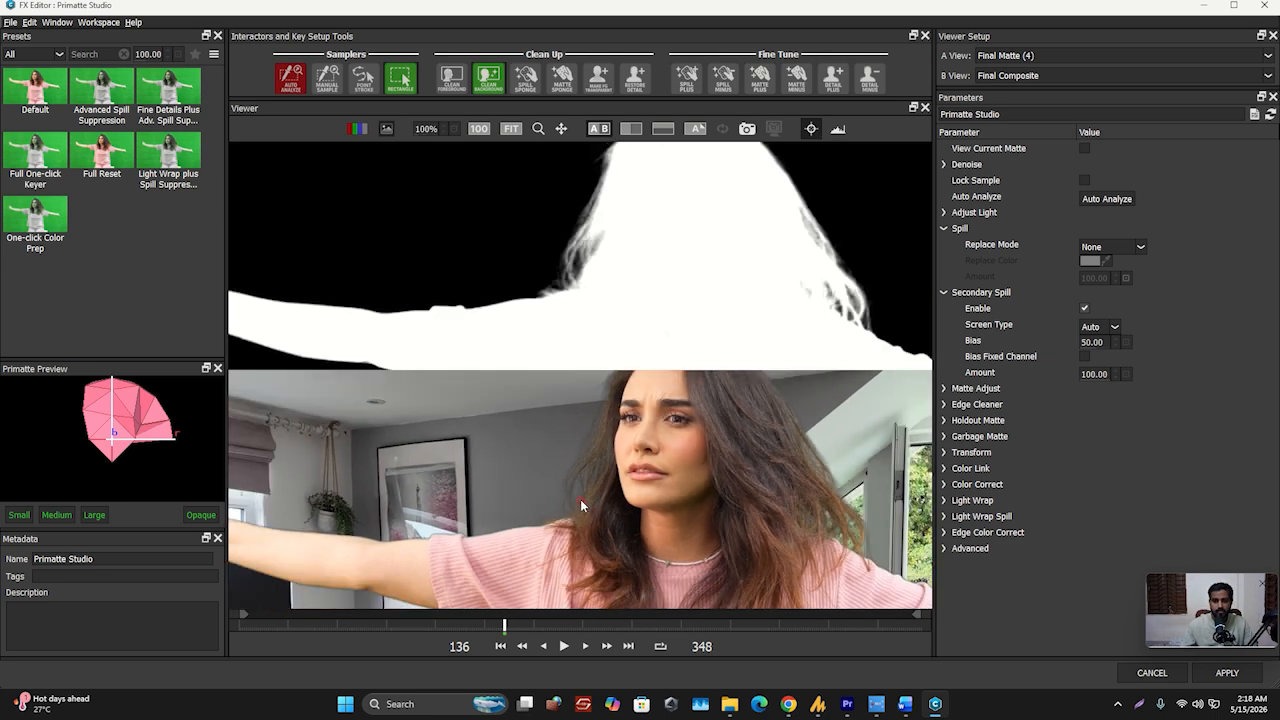
scroll(634, 444, "up", 2)
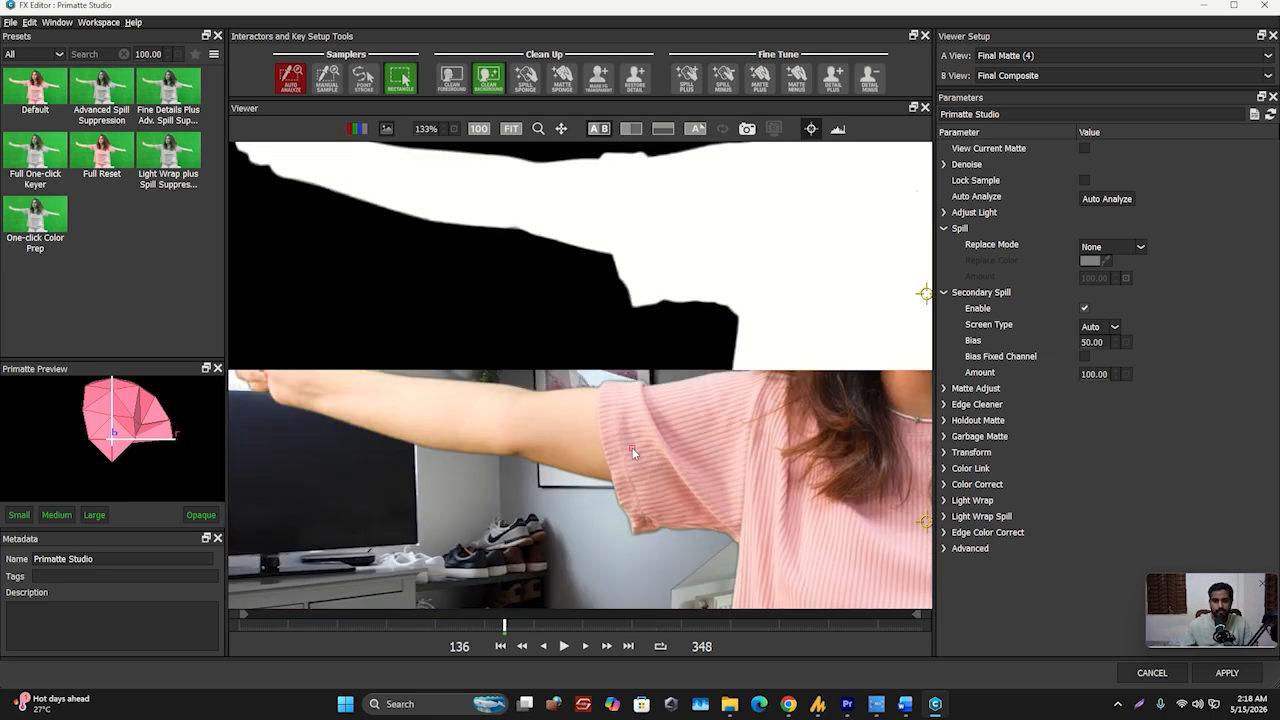
scroll(610, 470, "down", 3)
left_click_drag(729, 470, 717, 466)
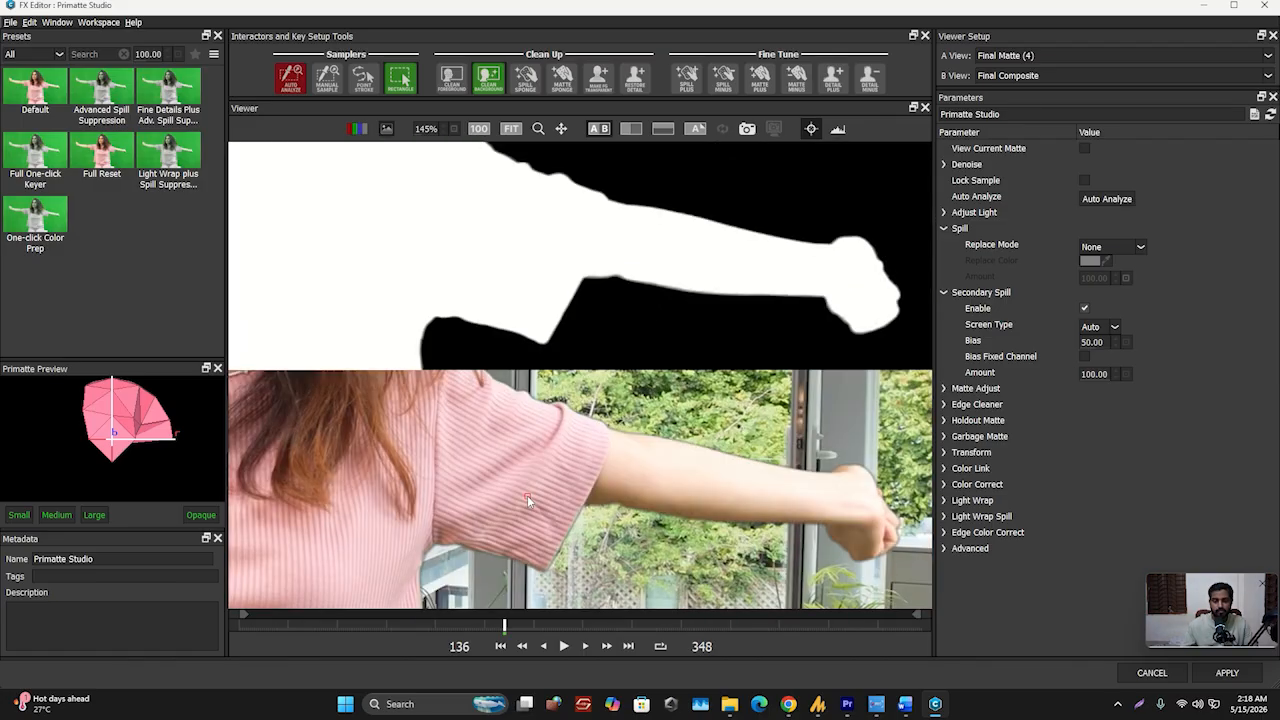
scroll(527, 495, "down", 3)
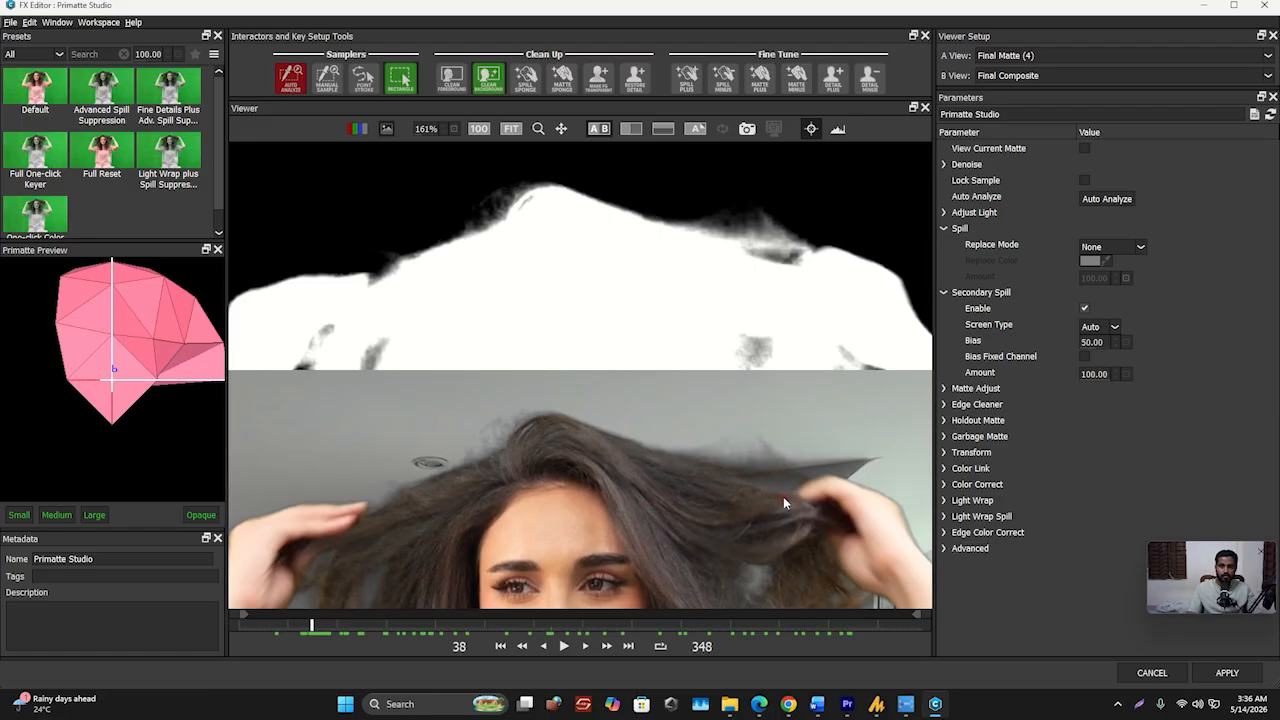
Enable the Edge Cleaner for the hair matte and set its Radius to 17
left_click(966, 406)
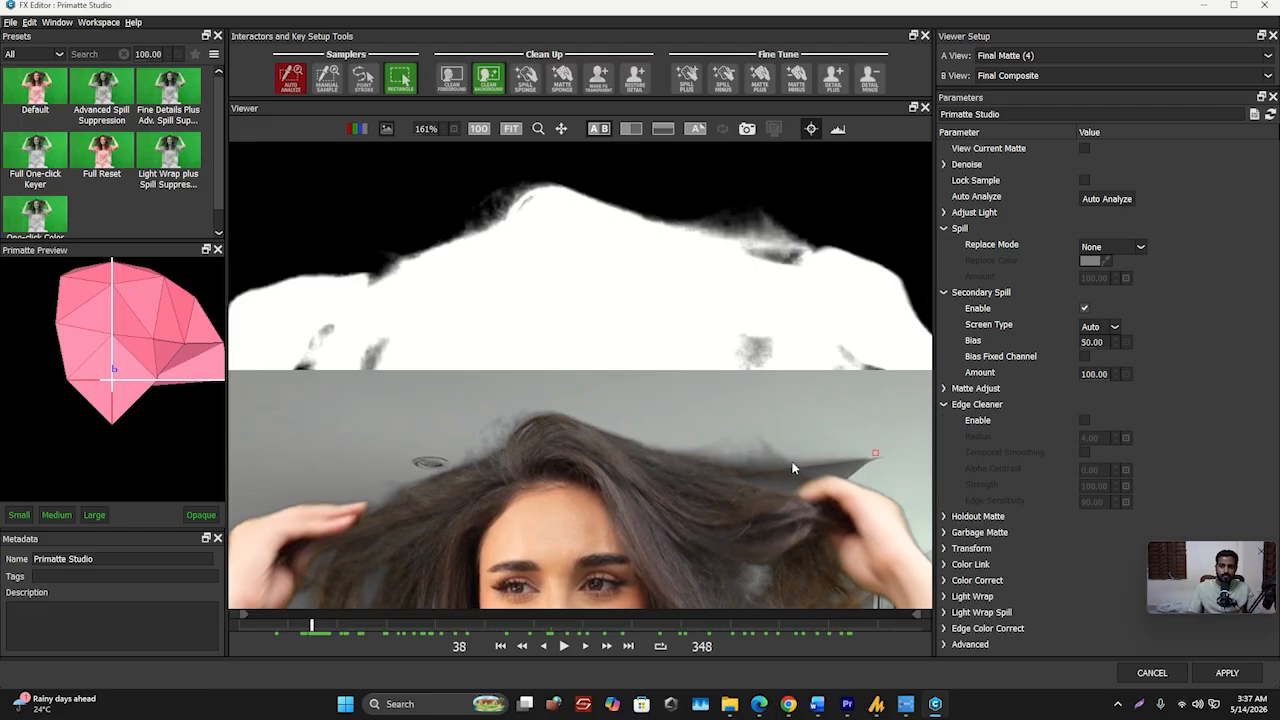
scroll(713, 472, "down", 1)
left_click_drag(716, 501, 670, 467)
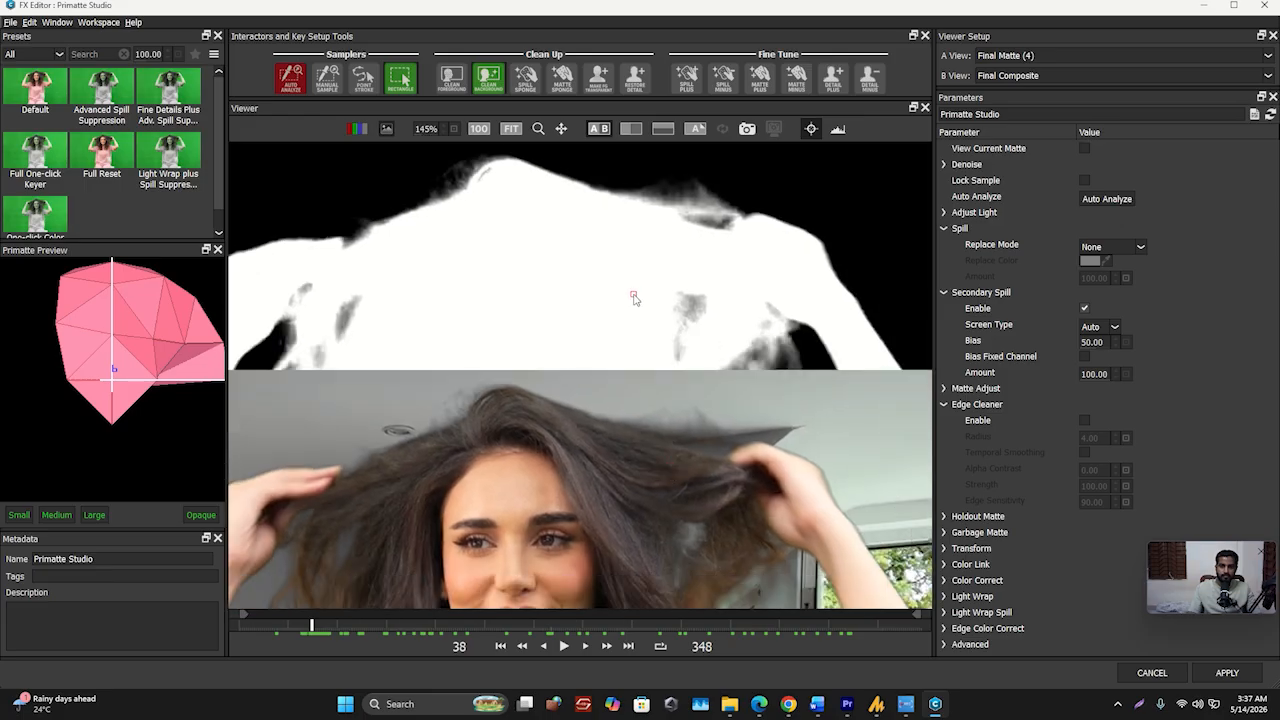
left_click(1084, 420)
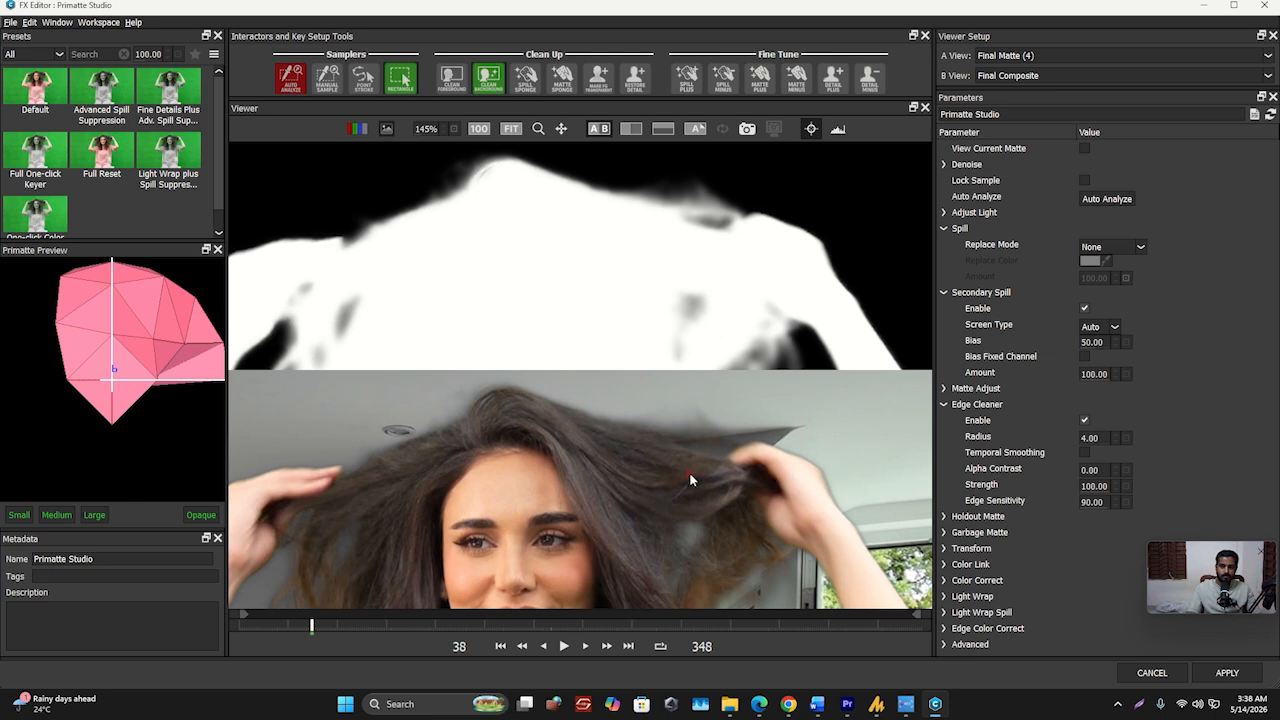
left_click_drag(1088, 440, 1101, 438)
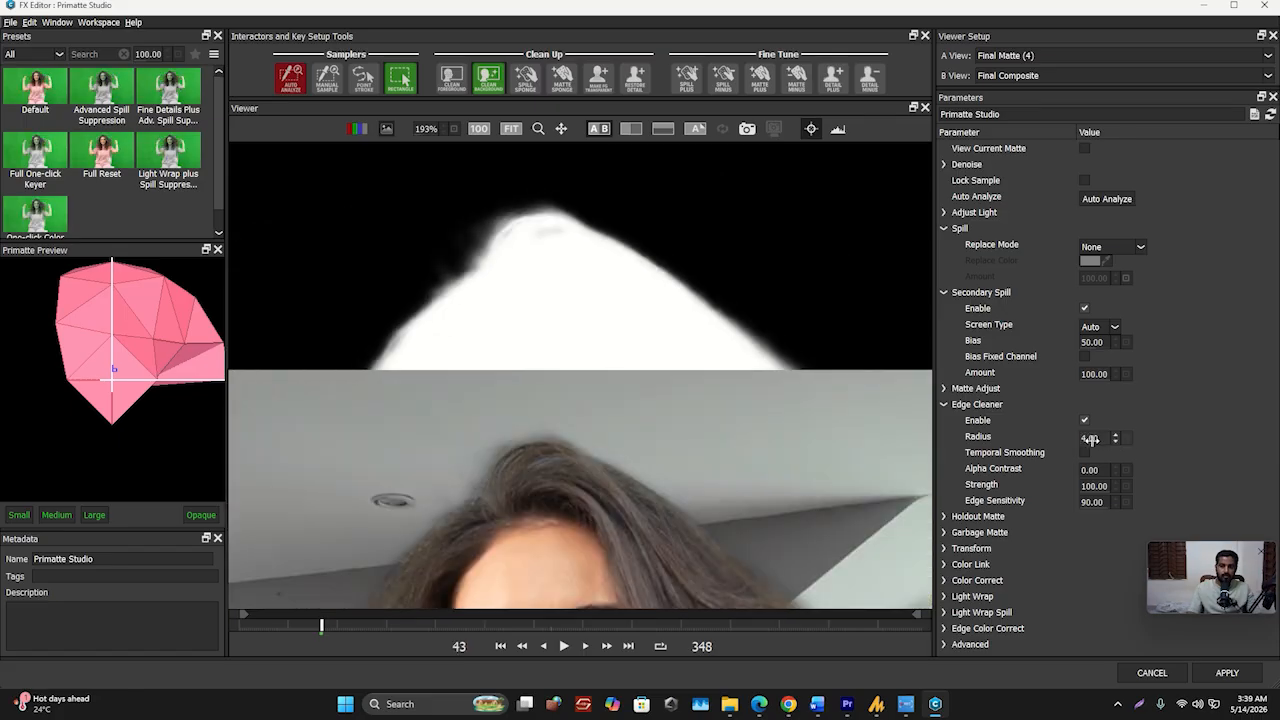
left_click_drag(1098, 440, 1104, 440)
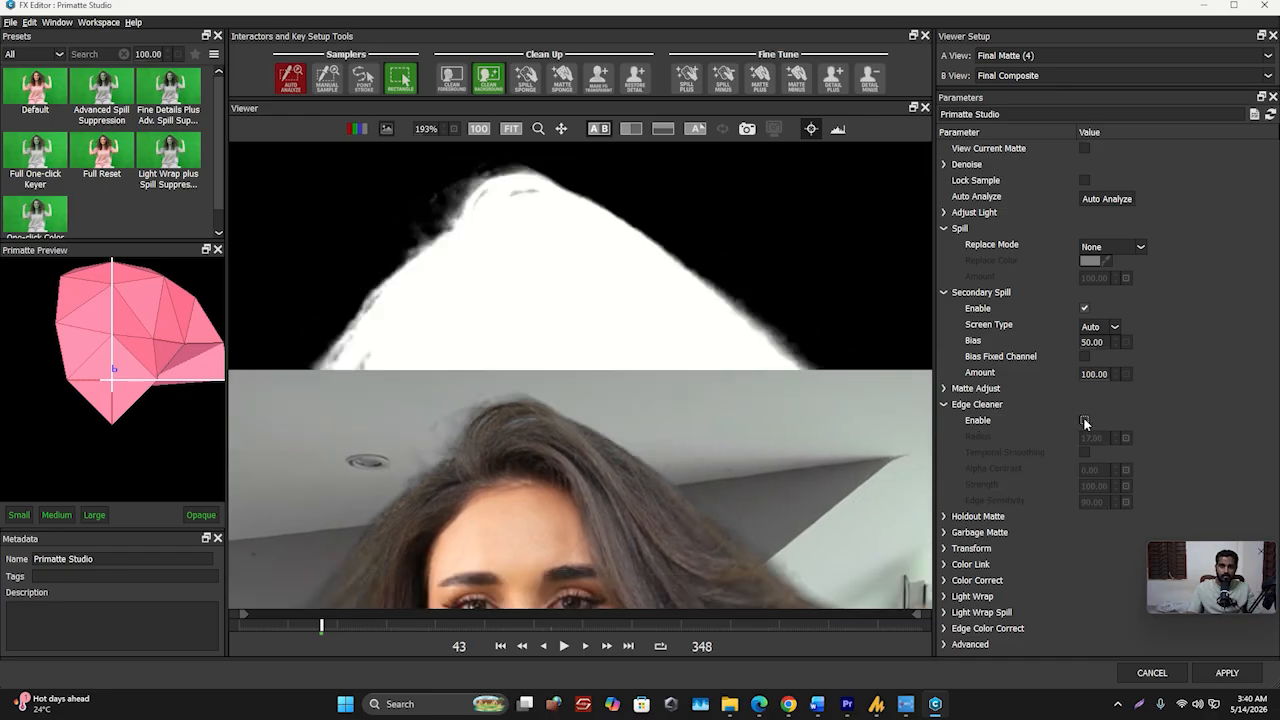
Compare the hair edges in the matte and composite with the Edge Cleaner switched off and on
left_click(1085, 421)
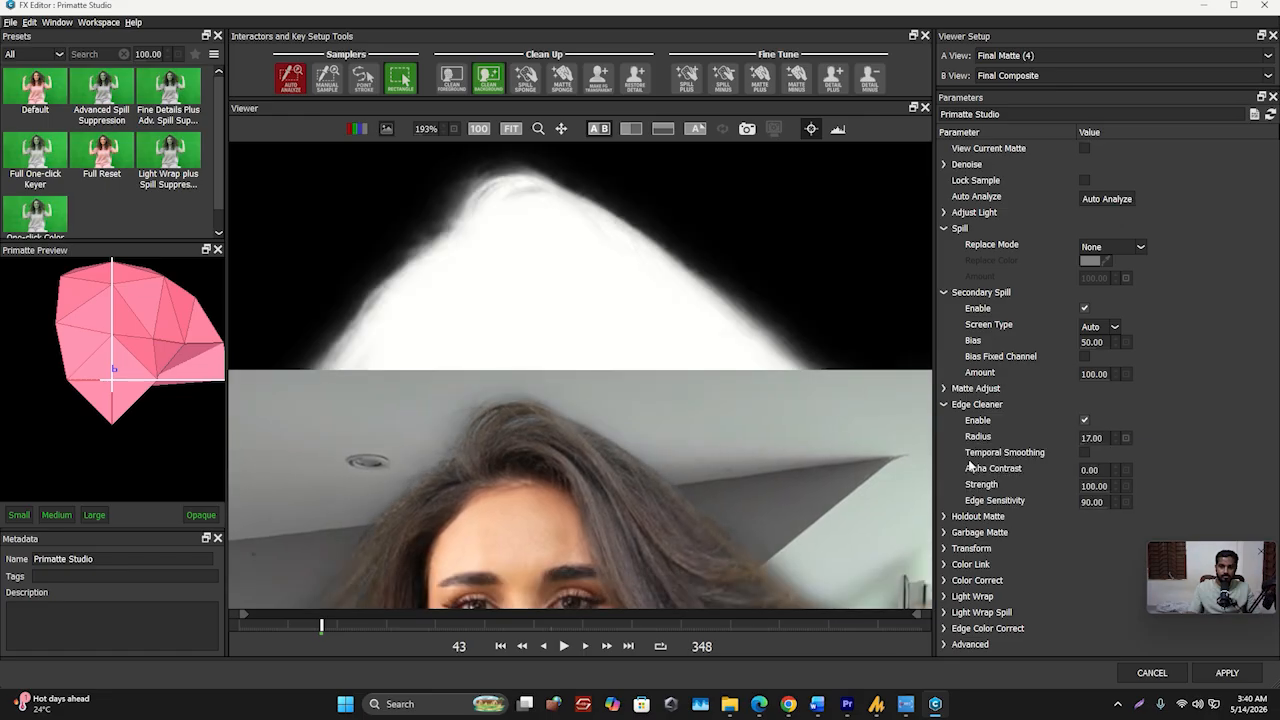
left_click(1086, 421)
left_click(1086, 421)
left_click(1086, 421)
left_click(1086, 421)
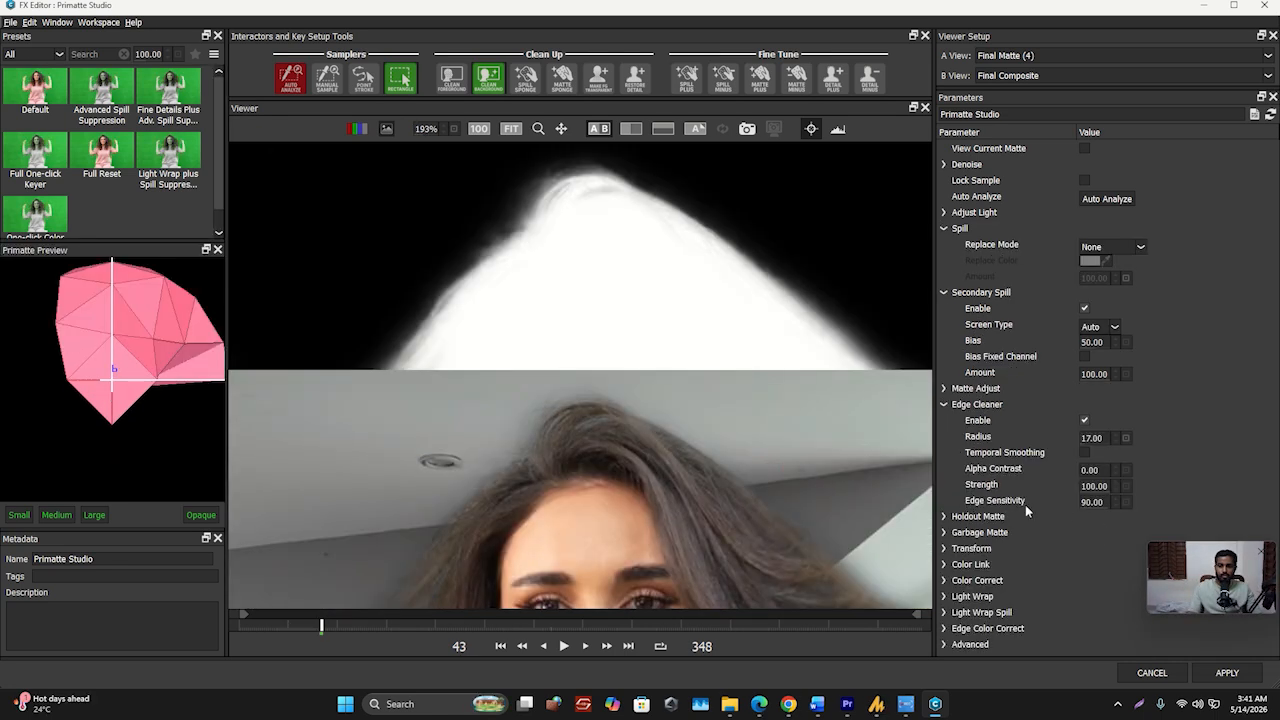
Set the Edge Cleaner's Edge Sensitivity to 98 and try an Alpha Contrast of 1 on the hair and arm edges
left_click_drag(1104, 502, 1112, 503)
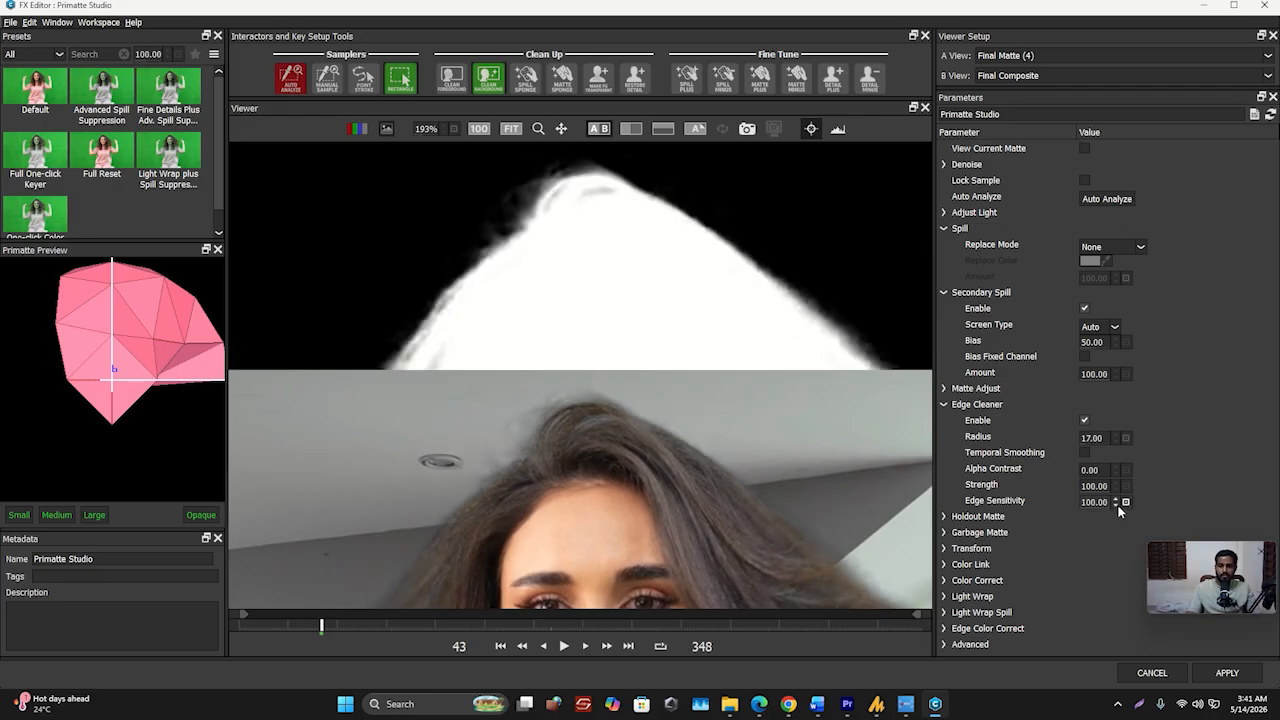
left_click(1116, 505)
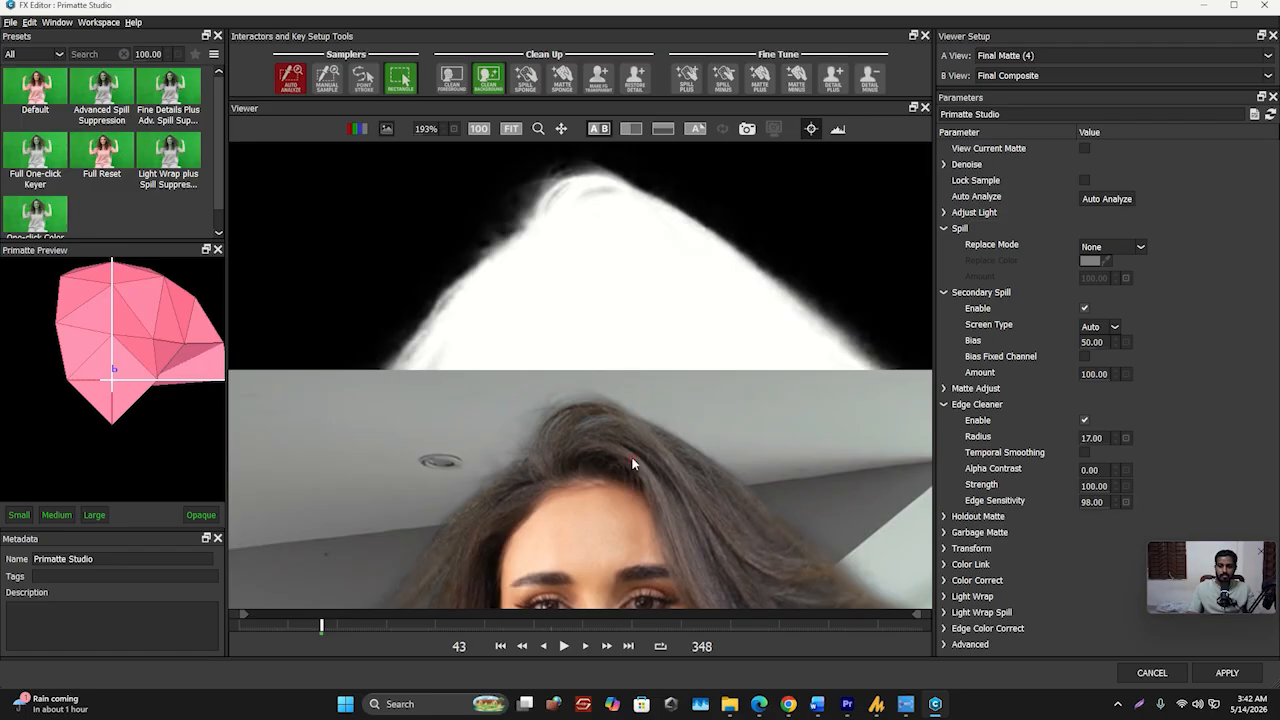
scroll(632, 463, "down", 3)
left_click(1117, 470)
scroll(617, 343, "down", 8)
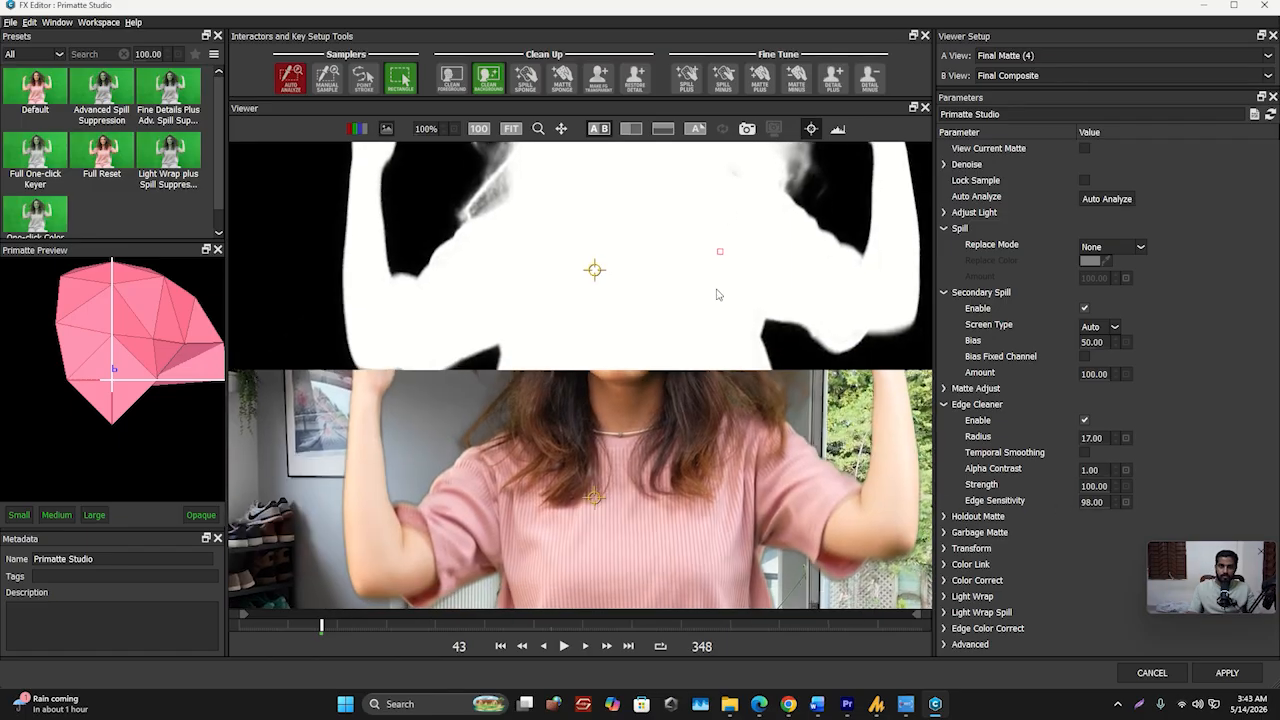
scroll(616, 340, "up", 6)
mouse_move(599, 327)
left_mouse_down()
mouse_move(607, 168)
mouse_move(613, 312)
left_mouse_up()
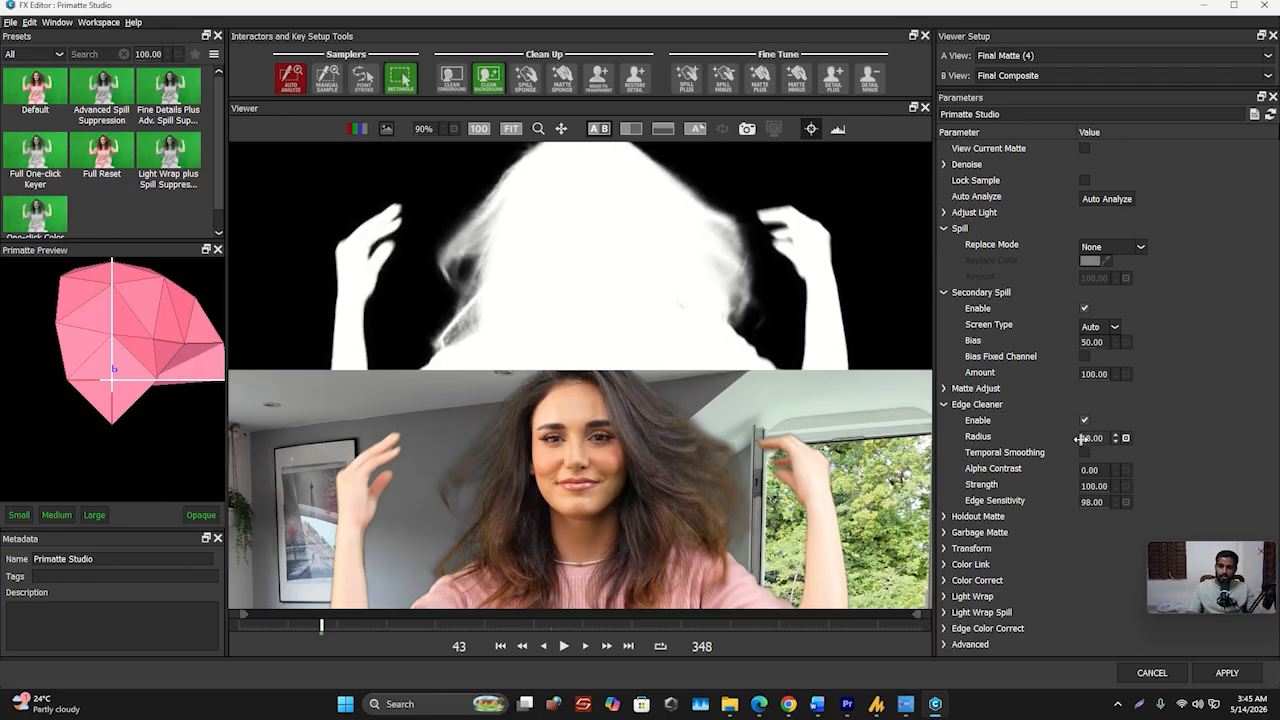
Try an Edge Cleaner Radius of 100 and inspect the shirt, sleeves and arms in the matte
left_click_drag(1088, 440, 1196, 448)
scroll(712, 310, "up", 3)
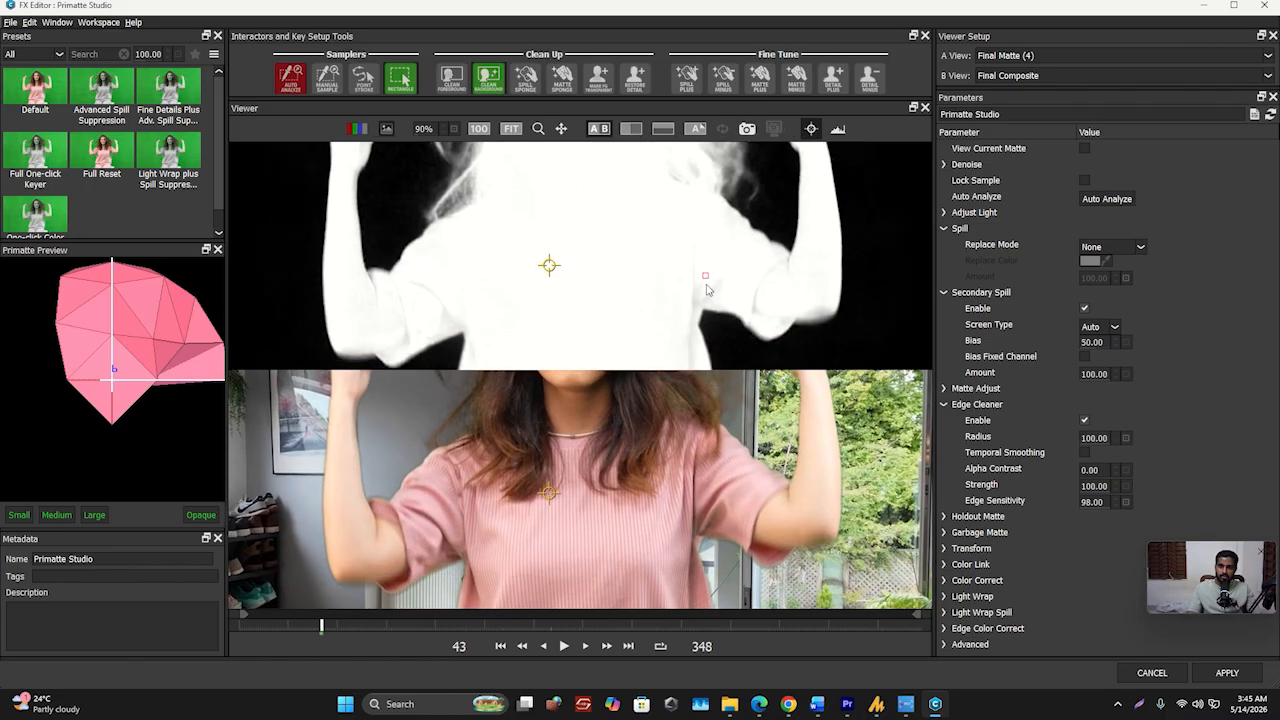
left_click_drag(738, 313, 698, 218)
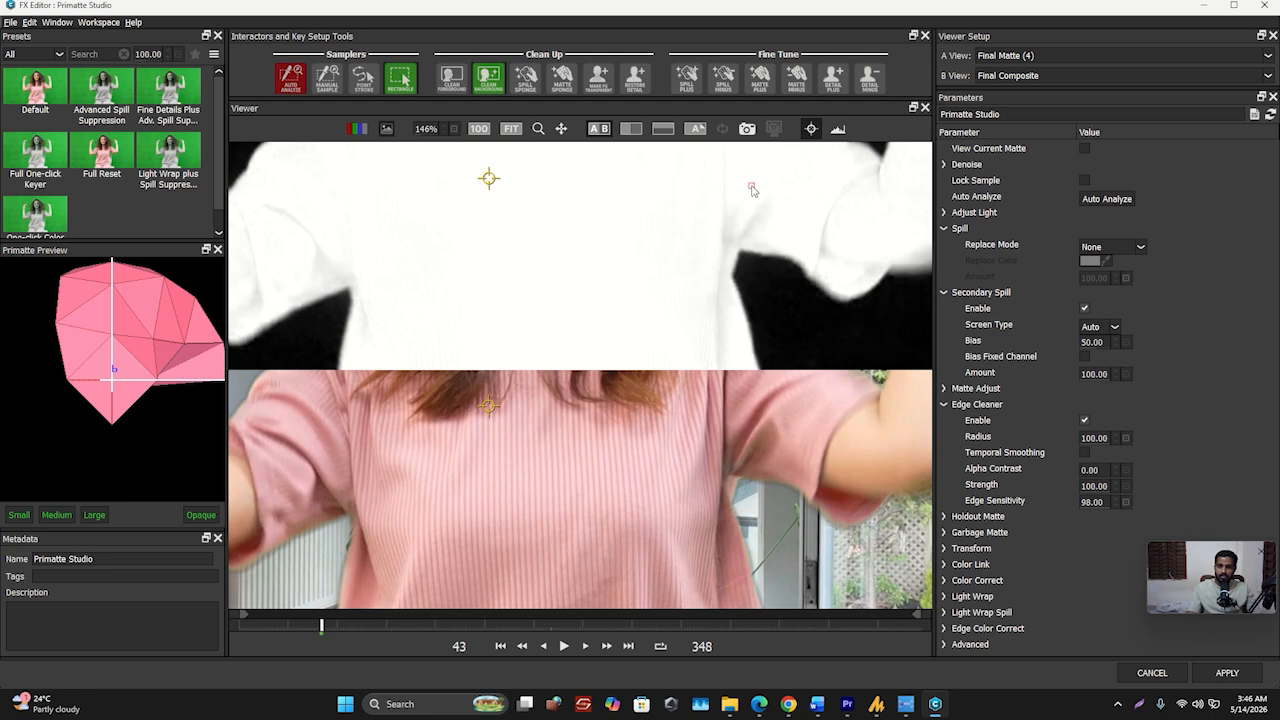
scroll(738, 208, "down", 3)
left_click_drag(665, 253, 711, 269)
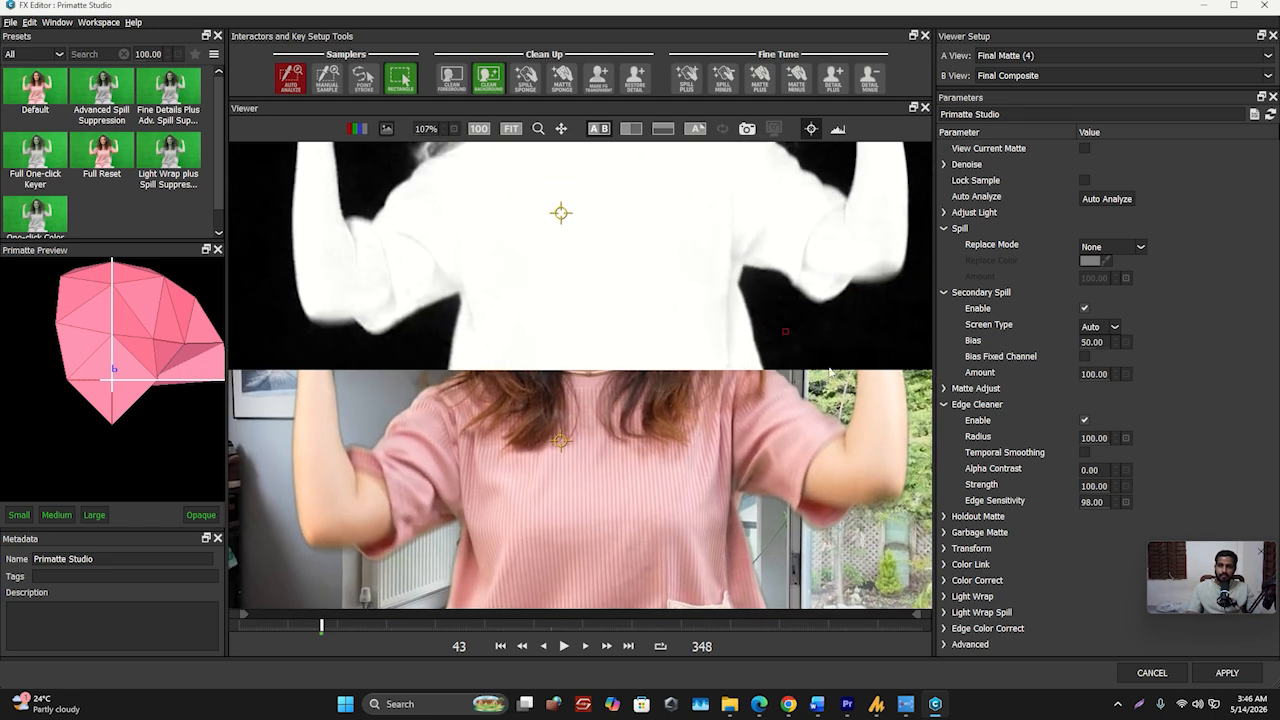
Try an Edge Cleaner Alpha Contrast of 62 and check how it hardens the matte around the shirt and arms
left_click_drag(1088, 470, 1134, 470)
left_click_drag(669, 231, 618, 244)
scroll(618, 244, "up", 4)
left_click_drag(1096, 470, 1106, 470)
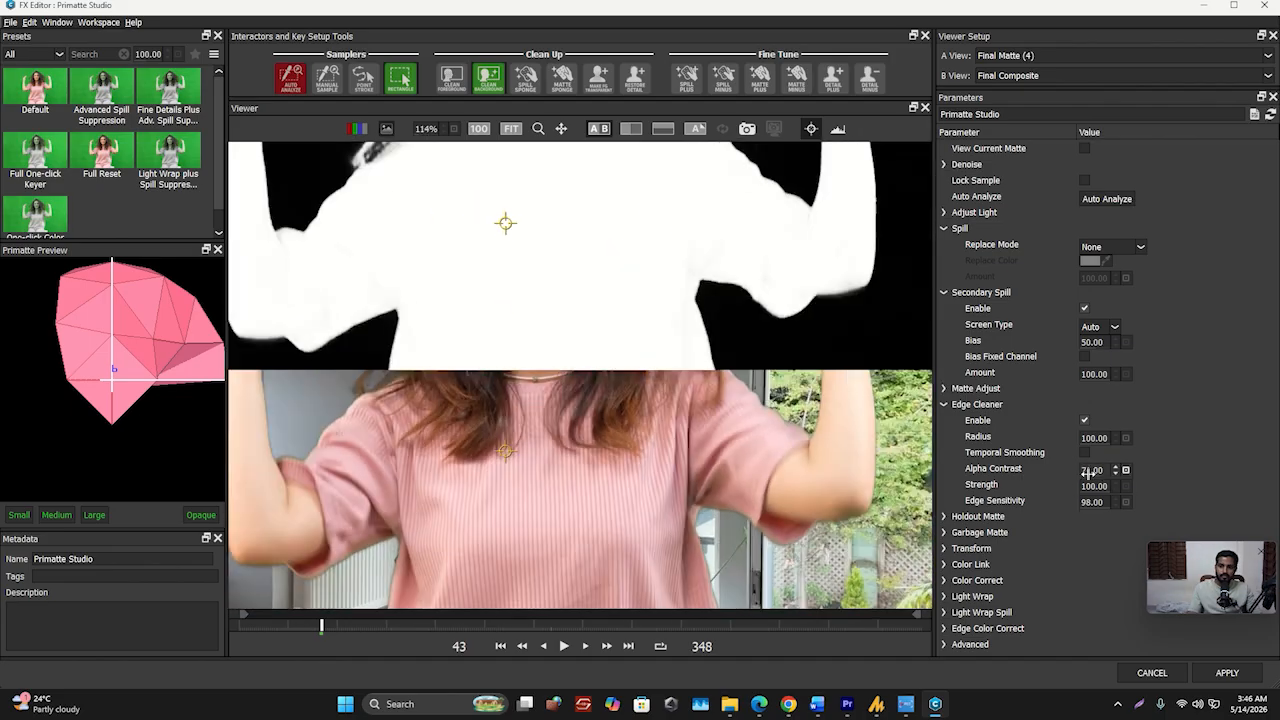
left_click_drag(1089, 470, 1072, 470)
Set the Edge Cleaner's Radius to 18
left_click_drag(1092, 437, 1026, 440)
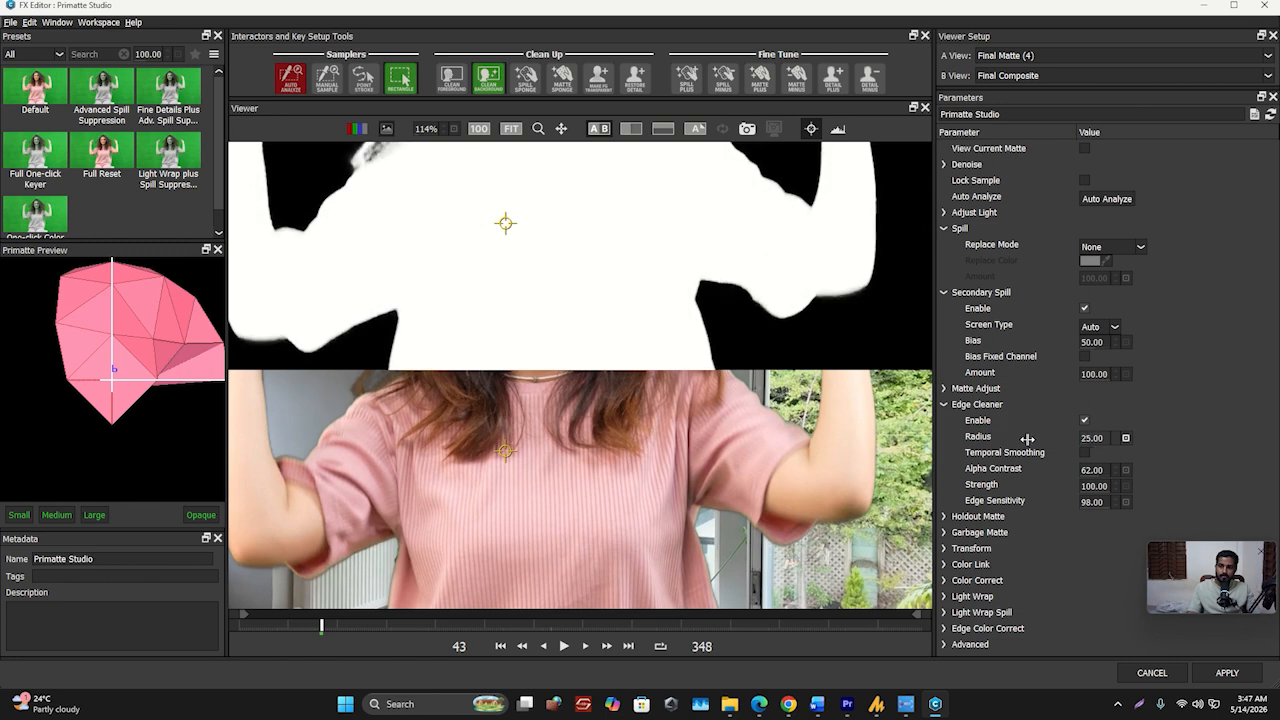
left_click(1092, 443)
type("18")
key("Return")
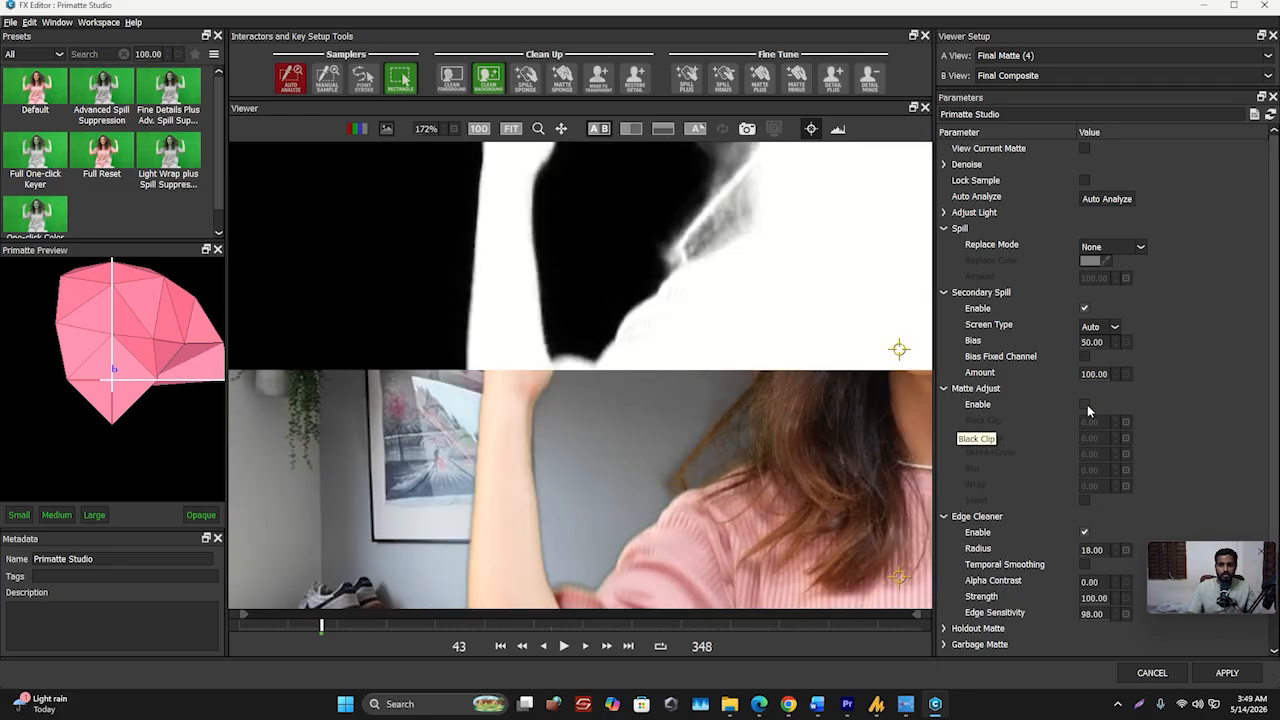
Enable Matte Adjust and set its Shrink+Grow to -0.35
left_click(1085, 405)
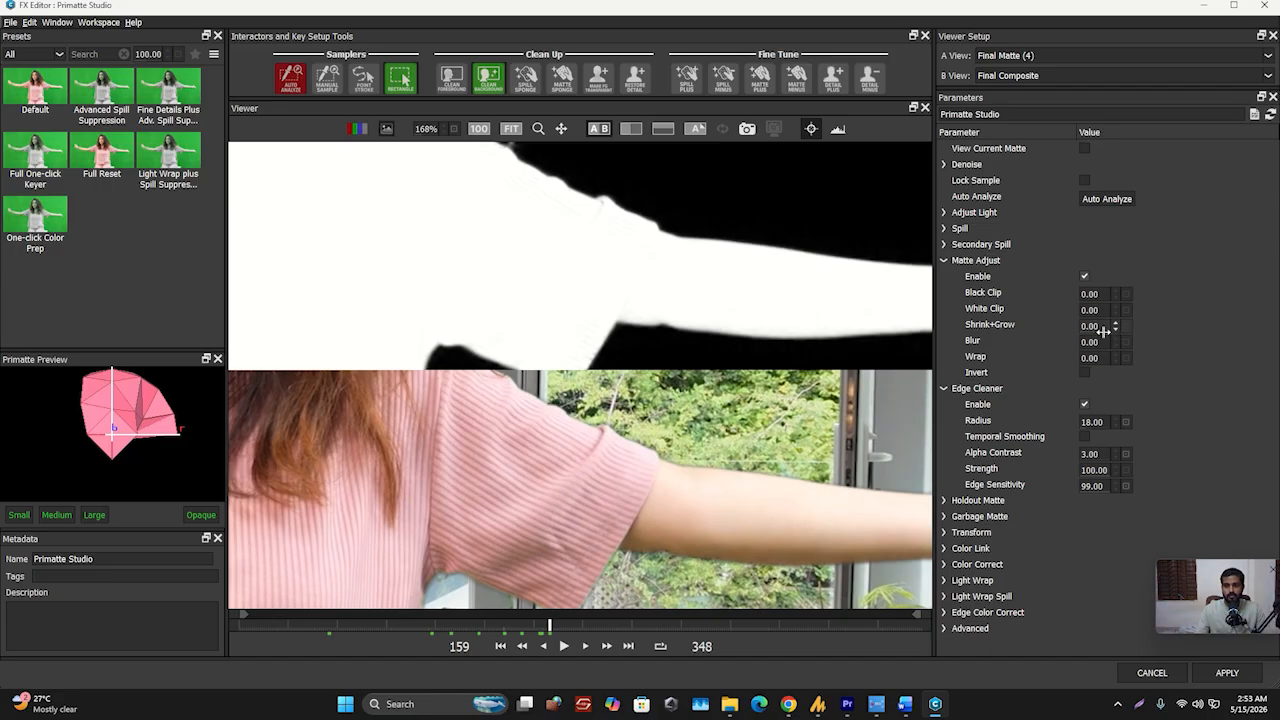
left_click(1097, 325)
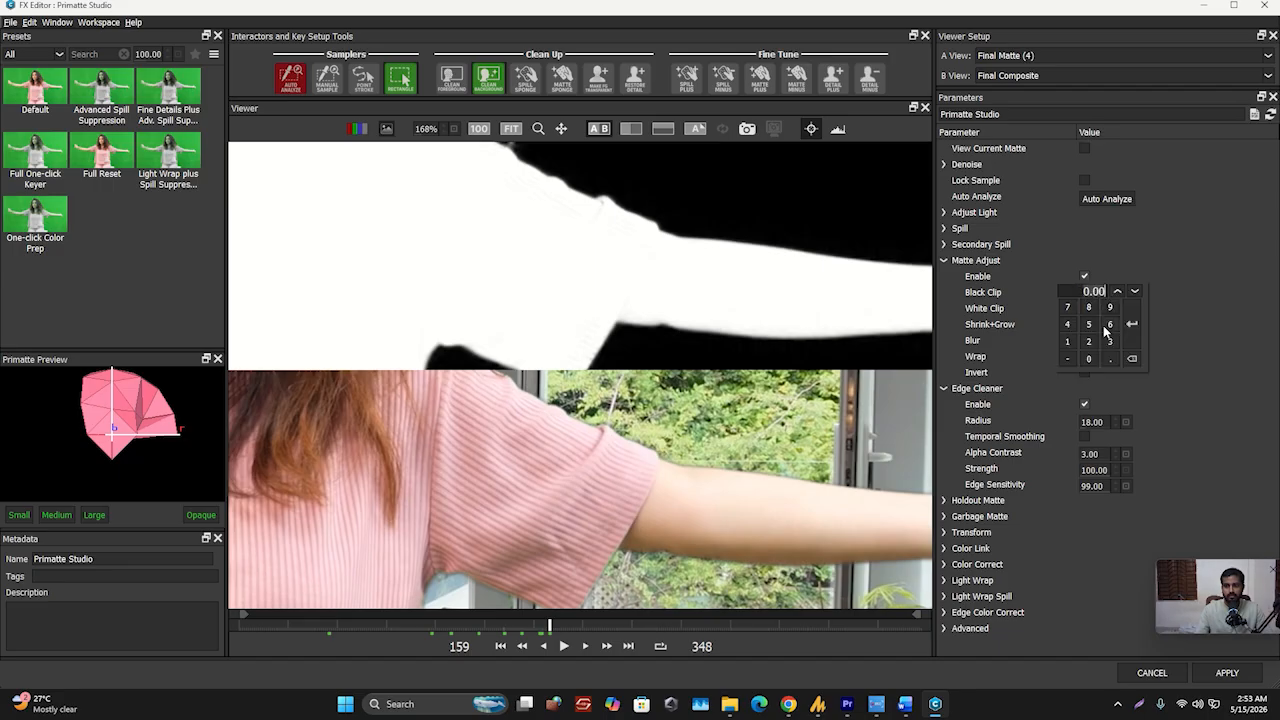
key("BackSpace")
key("BackSpace")
key("BackSpace")
key("BackSpace")
type("-.35")
key("Return")
Examine the arm and sleeve edges up close, comparing them with Matte Adjust switched off and on
scroll(858, 414, "up", 5)
left_click_drag(712, 437, 638, 498)
left_click_drag(720, 514, 623, 443)
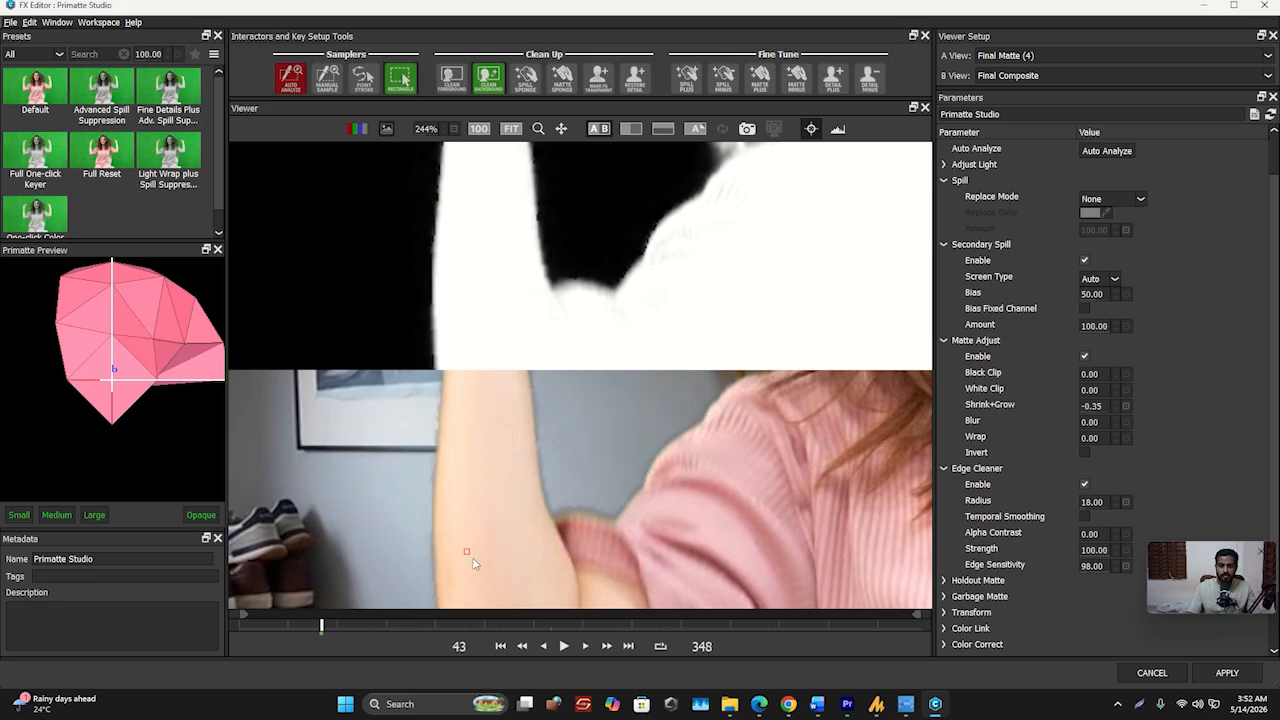
left_click_drag(466, 546, 520, 446)
scroll(520, 446, "up", 1)
left_click_drag(507, 519, 523, 484)
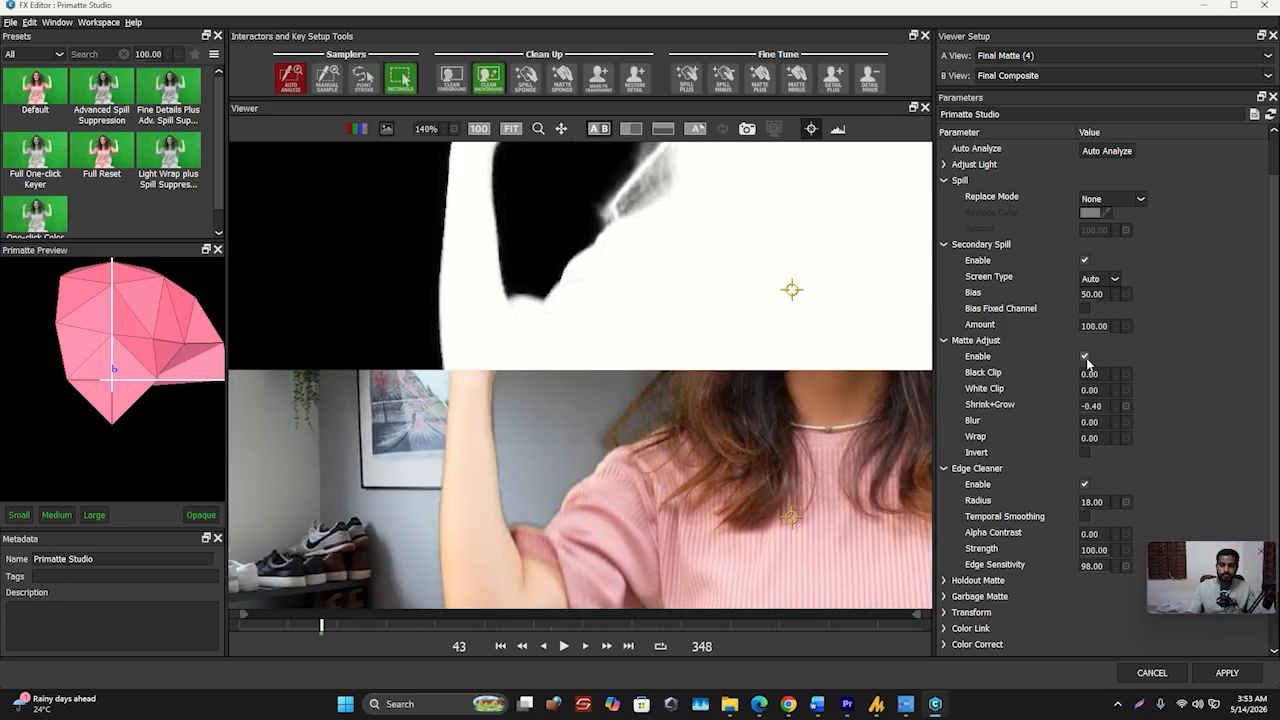
left_click(1085, 356)
left_click(1085, 356)
left_click(1085, 356)
left_click(1085, 356)
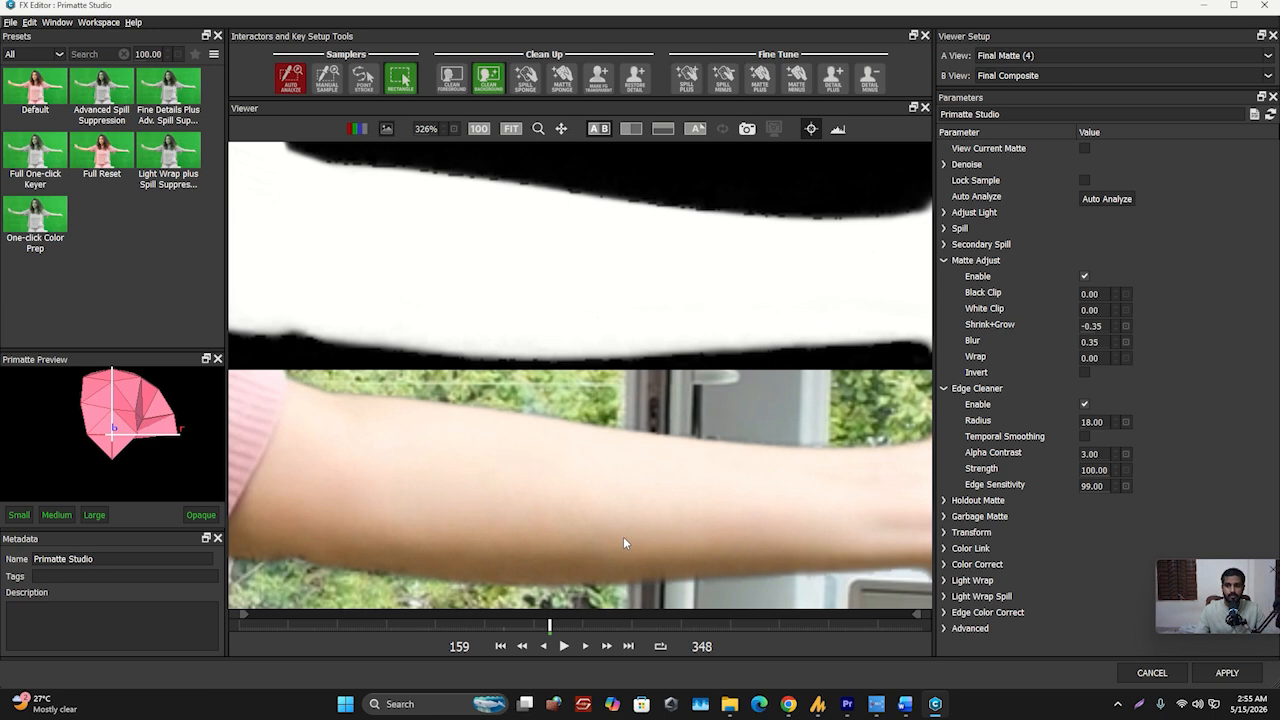
left_click(1086, 276)
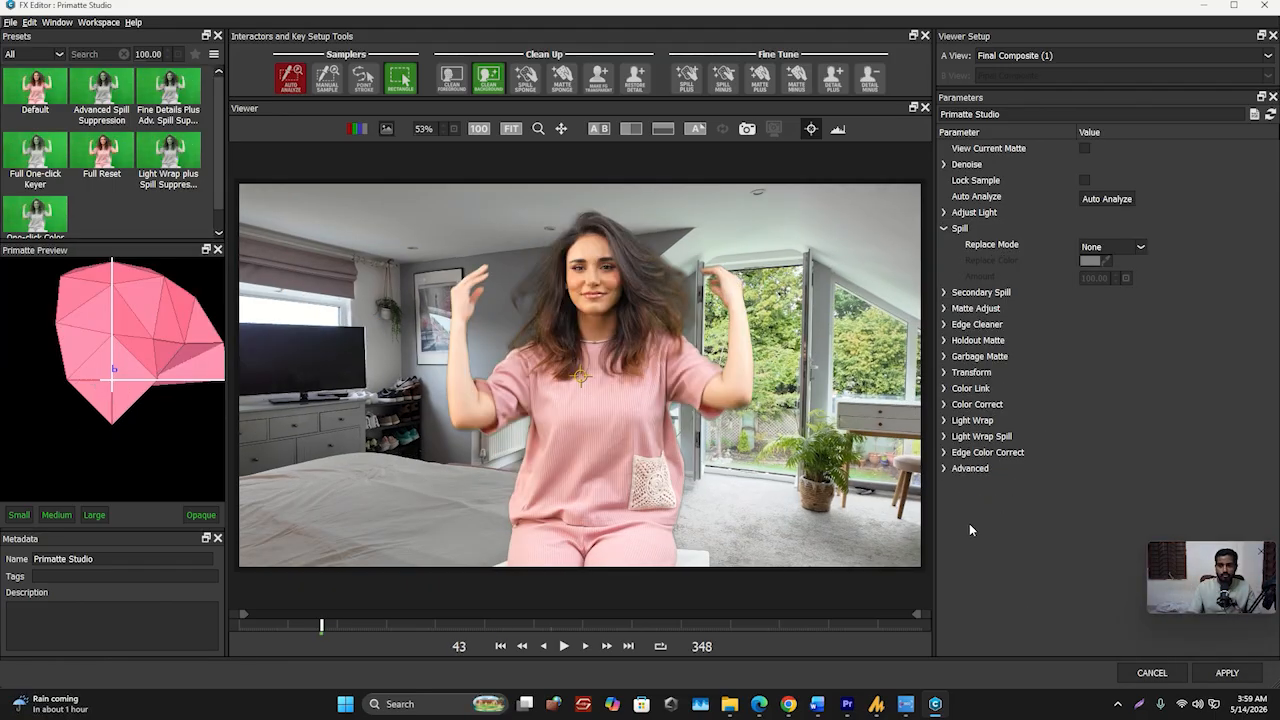
Enable Color Link and compare the woman's colours in the composite with it switched off and on
left_click(944, 388)
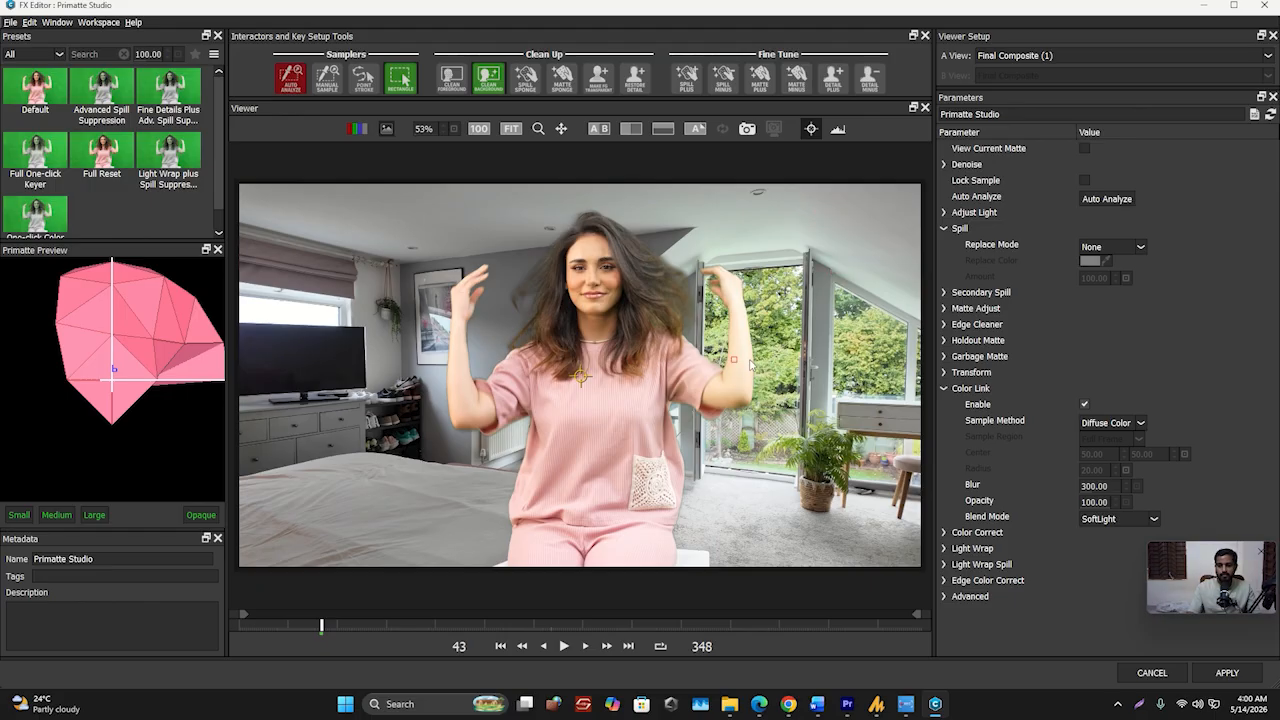
left_click(1084, 404)
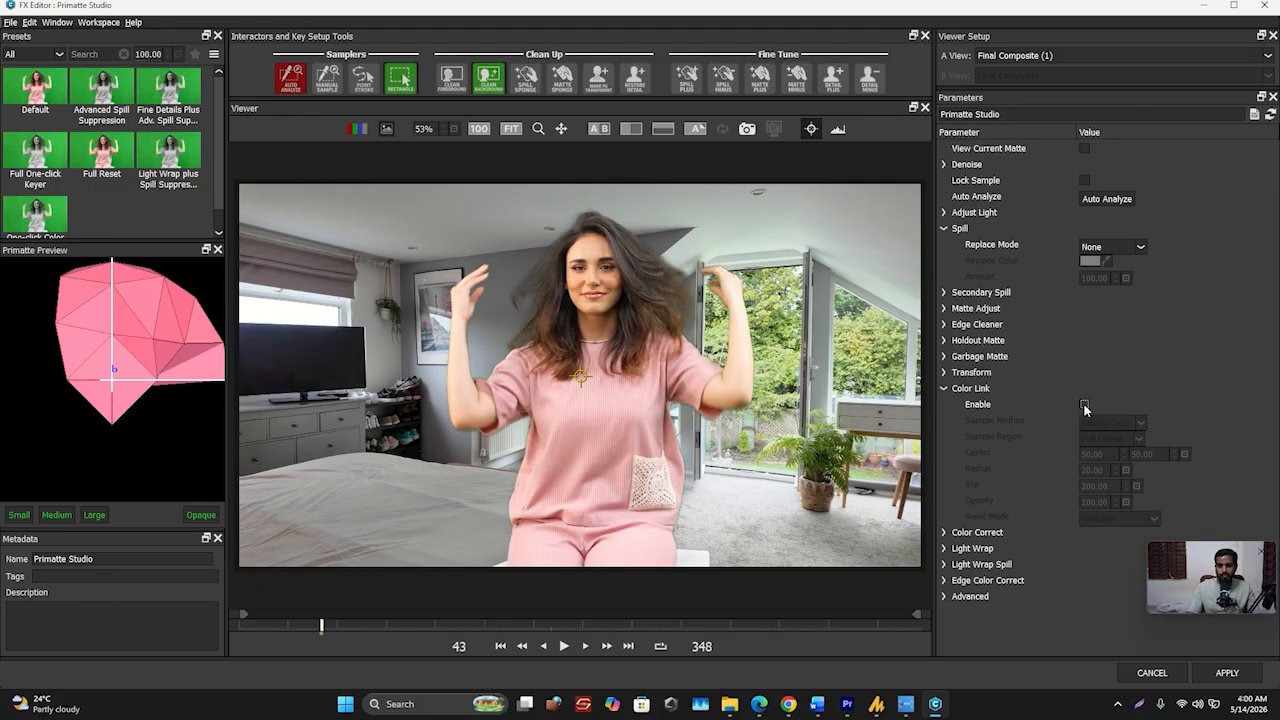
left_click(1084, 404)
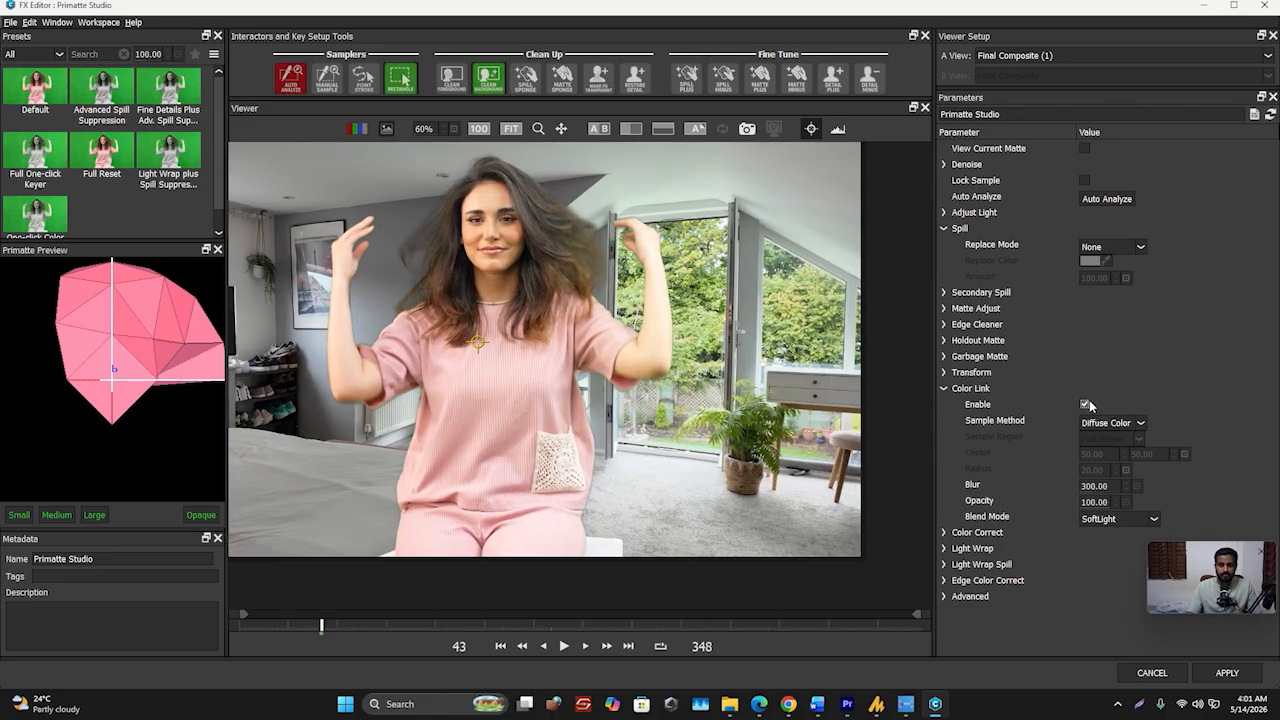
left_click(1085, 404)
left_click(1085, 405)
Set the Color Link Blur to 186 and Opacity to 47, and review the Sample Method and Blend Mode options
left_click_drag(1090, 486, 1014, 485)
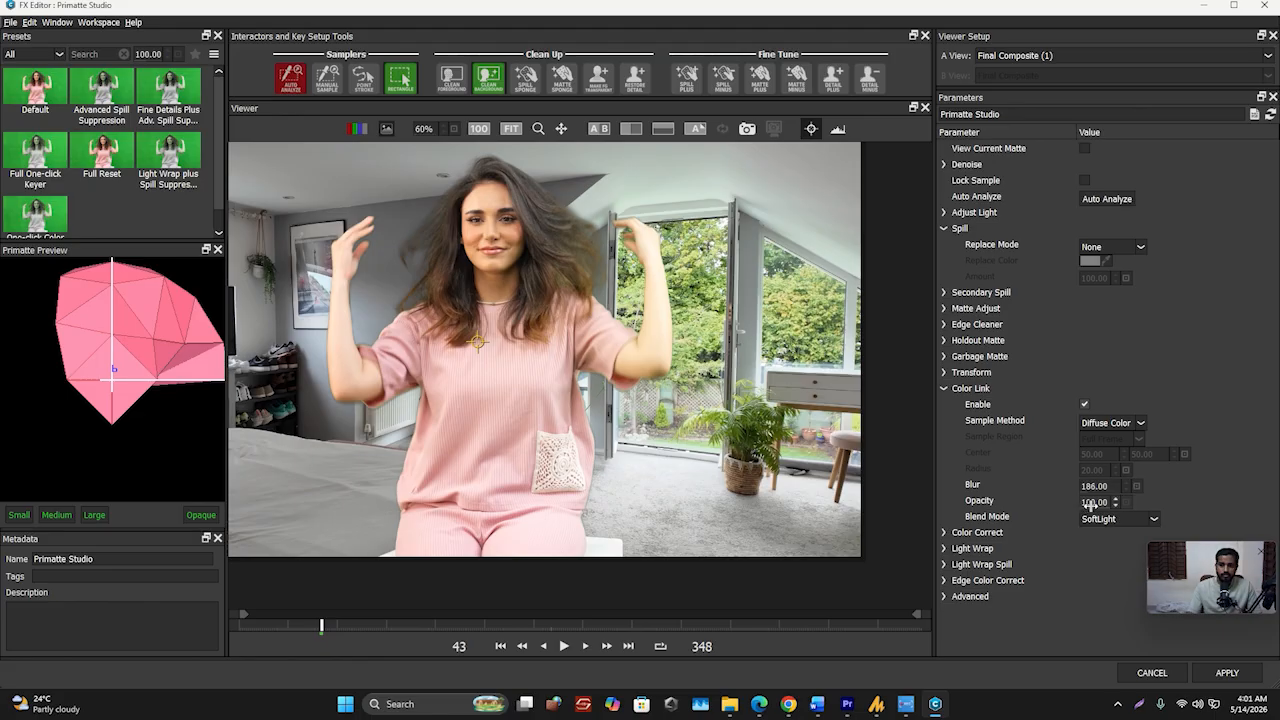
left_click_drag(1080, 512, 1046, 501)
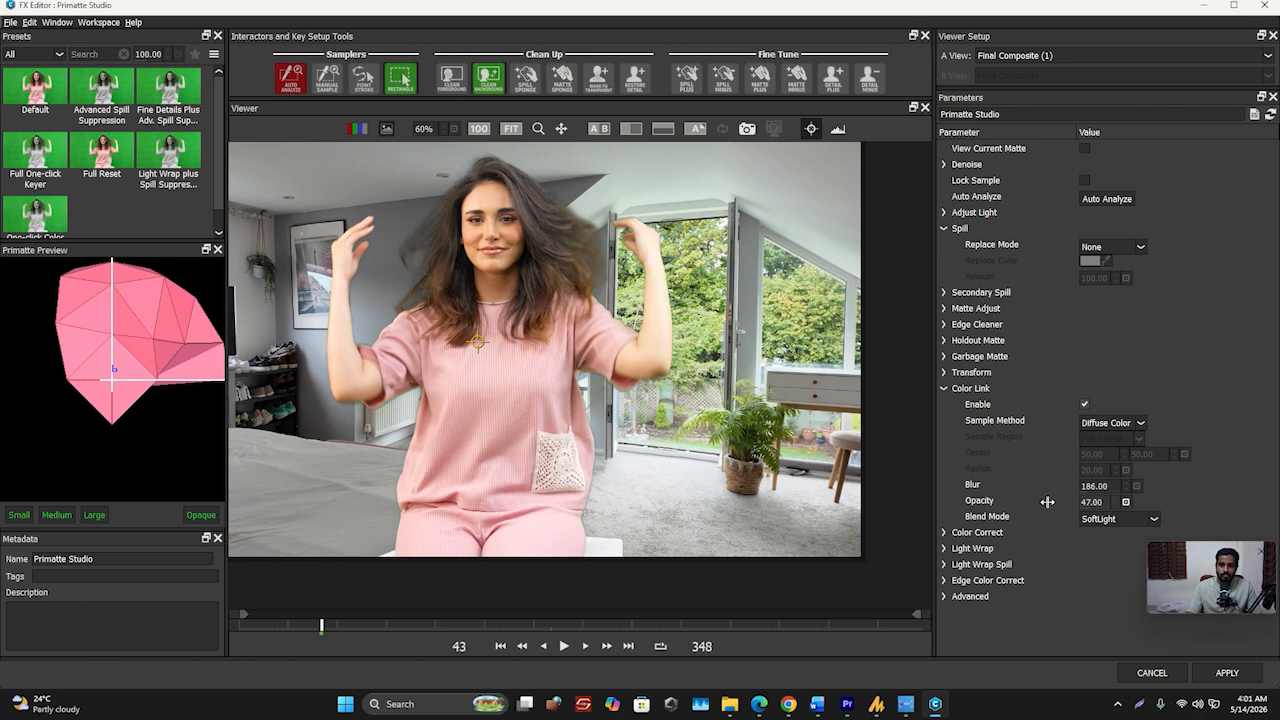
left_click(1142, 423)
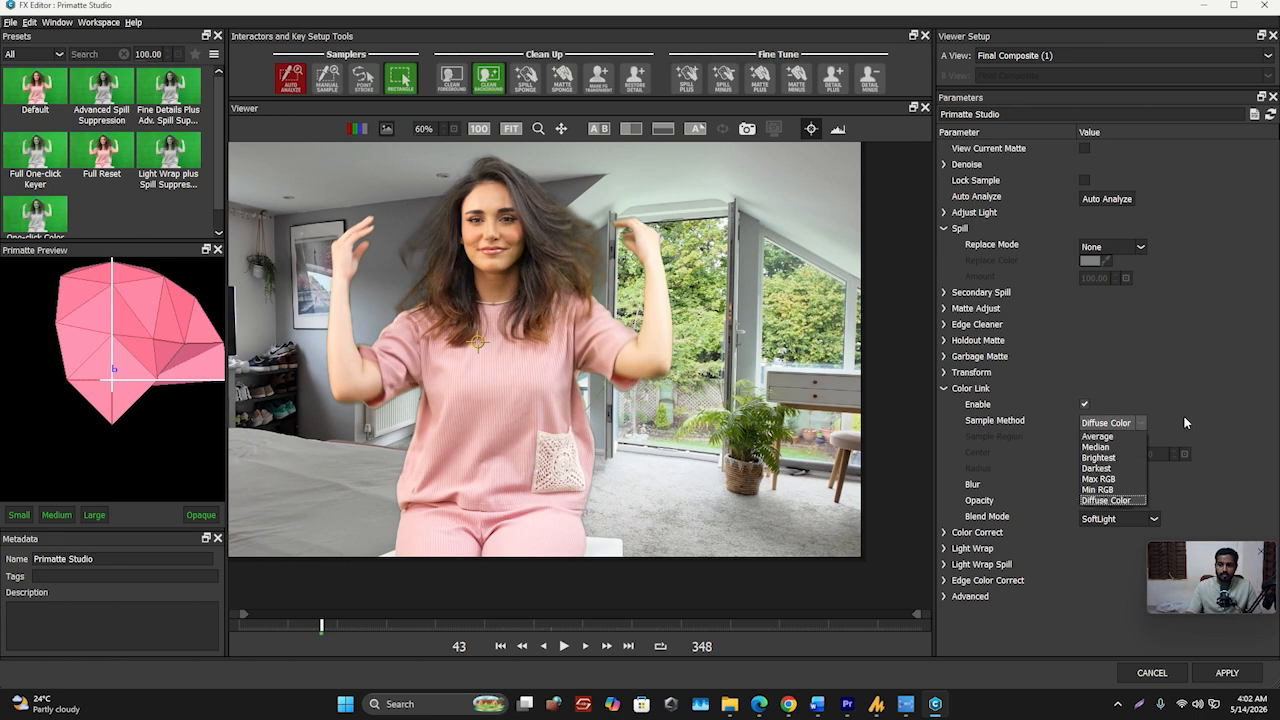
left_click(1184, 421)
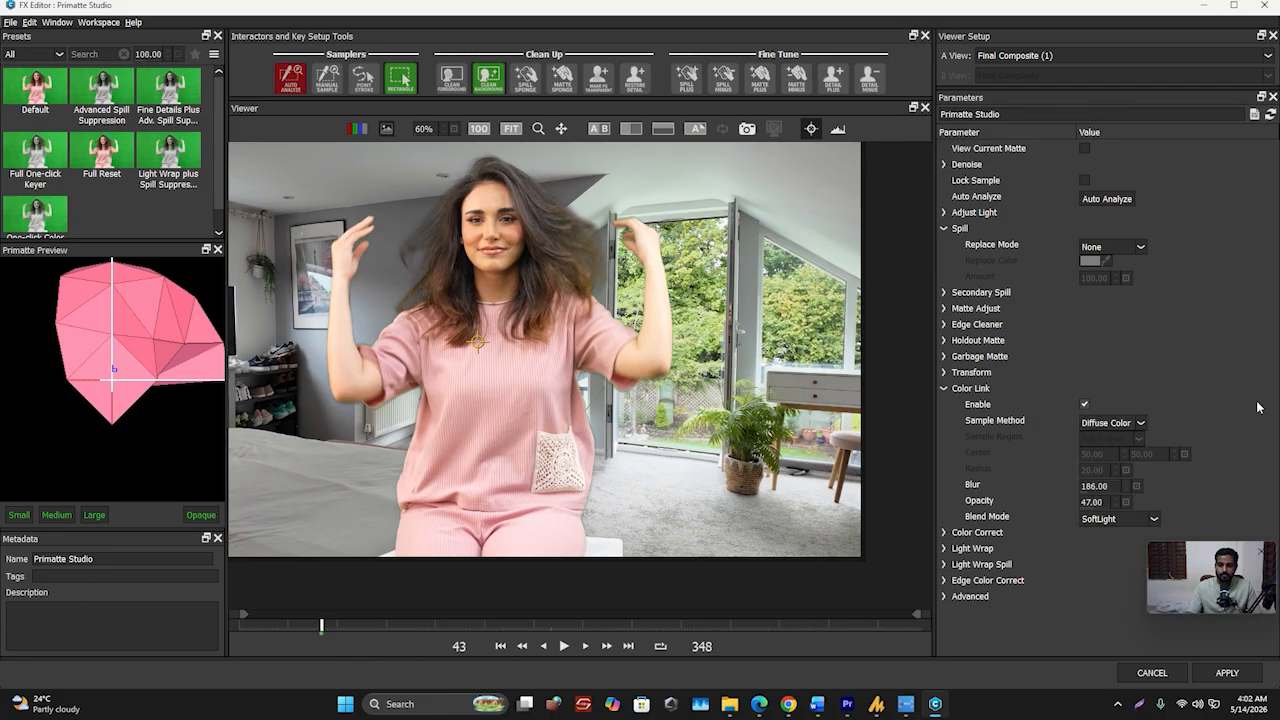
left_click(1154, 519)
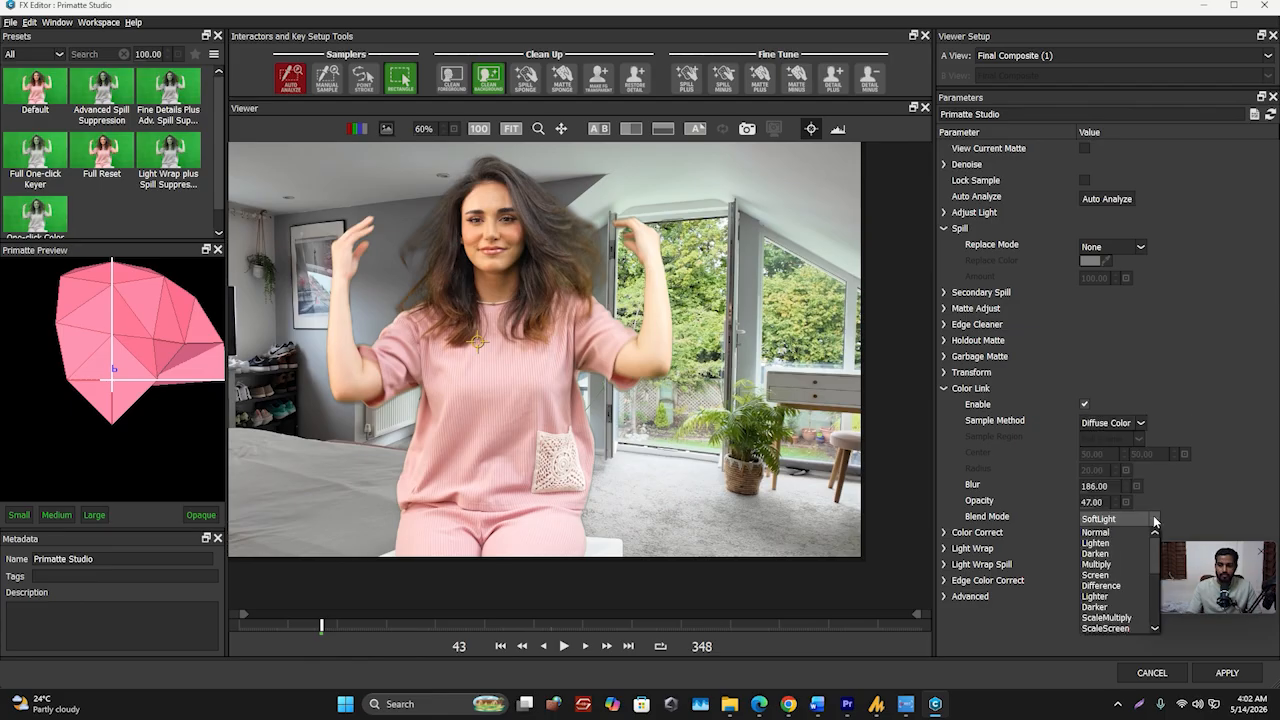
left_click(1155, 520)
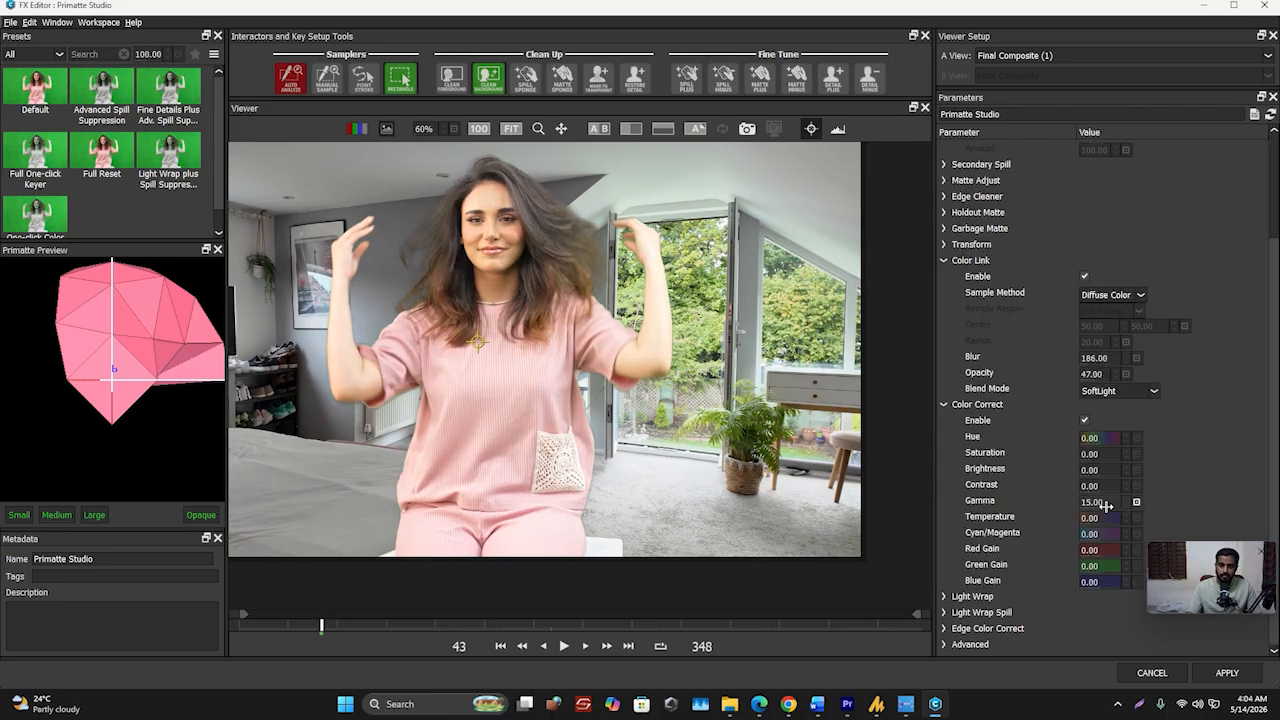
Test the Color Correct Gamma, set Saturation to 9 and check the woman against the room
left_click_drag(1100, 507, 1097, 506)
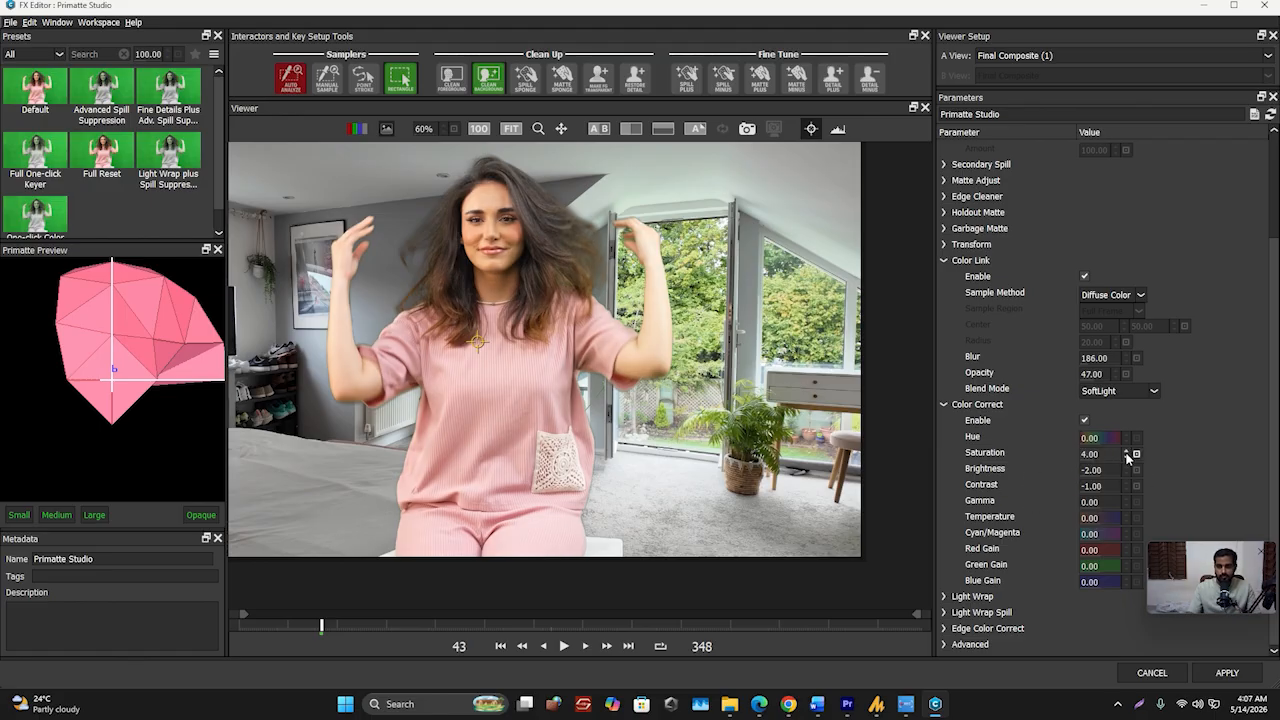
left_click(1137, 454)
left_click_drag(1089, 454, 1102, 456)
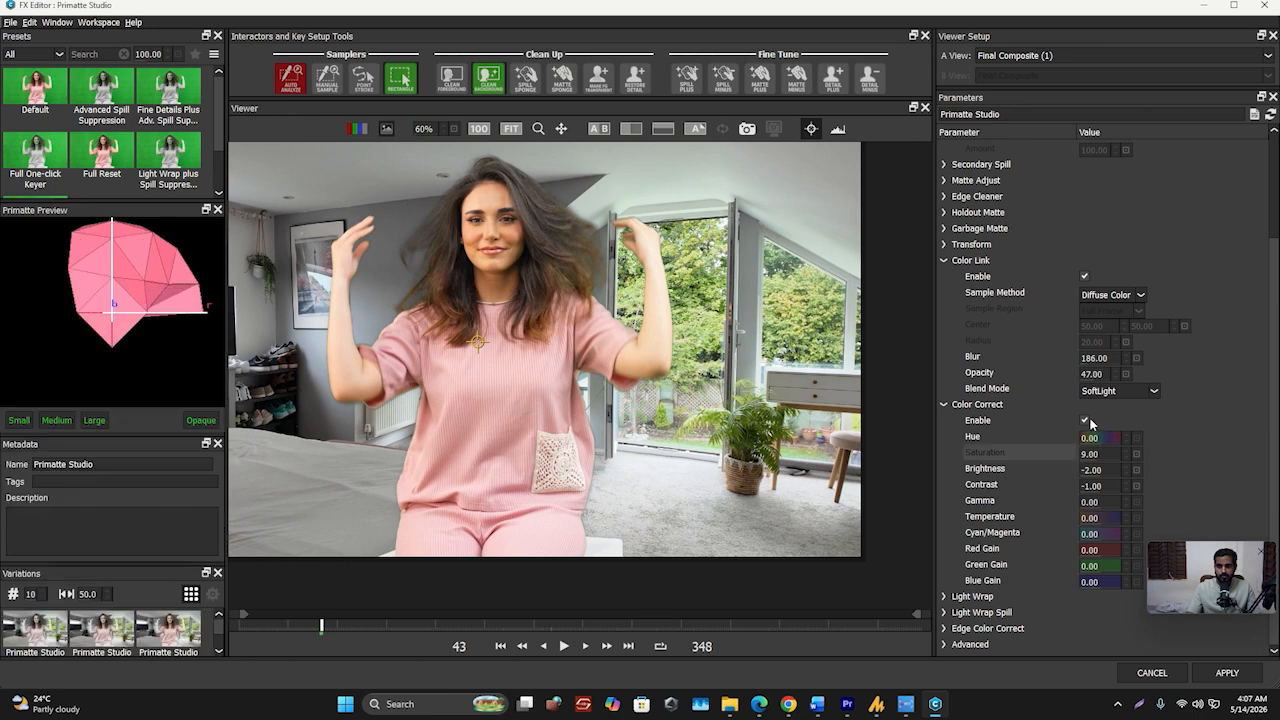
scroll(415, 245, "up", 5)
left_click_drag(434, 250, 582, 462)
scroll(582, 460, "up", 1)
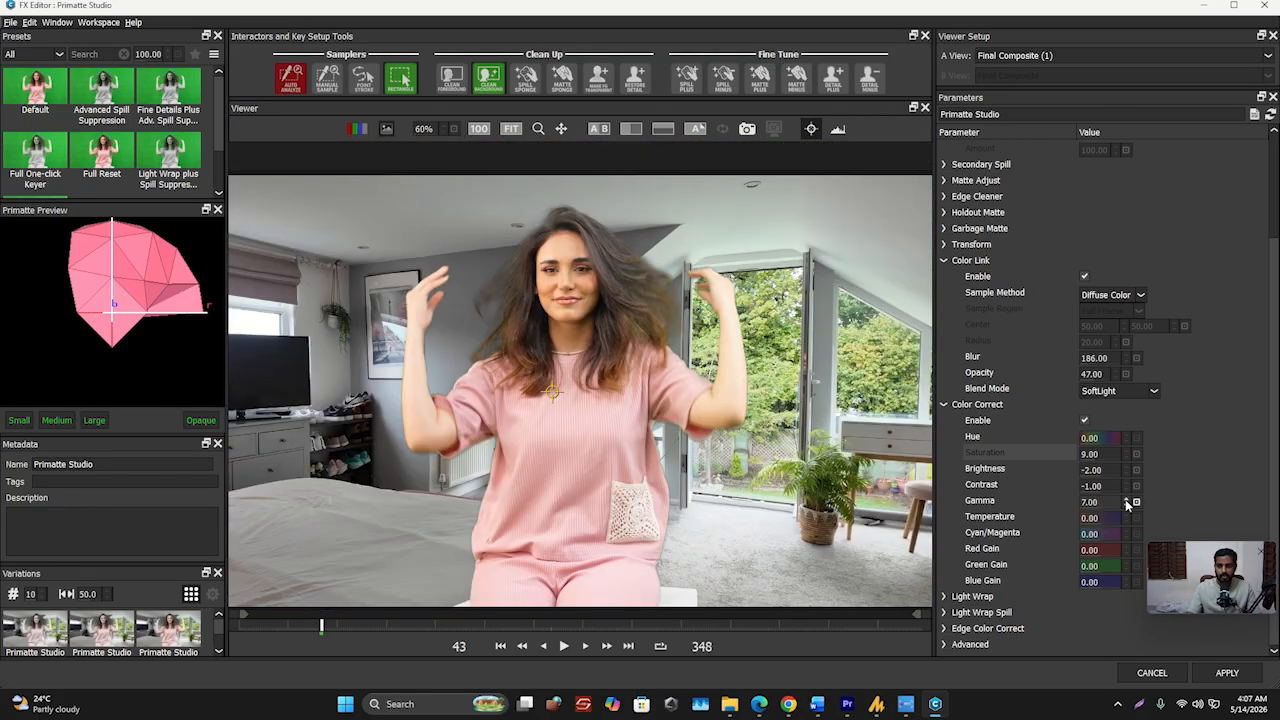
Set the Color Correct Gamma to 8 and fine-tune the Saturation
left_click(1127, 501)
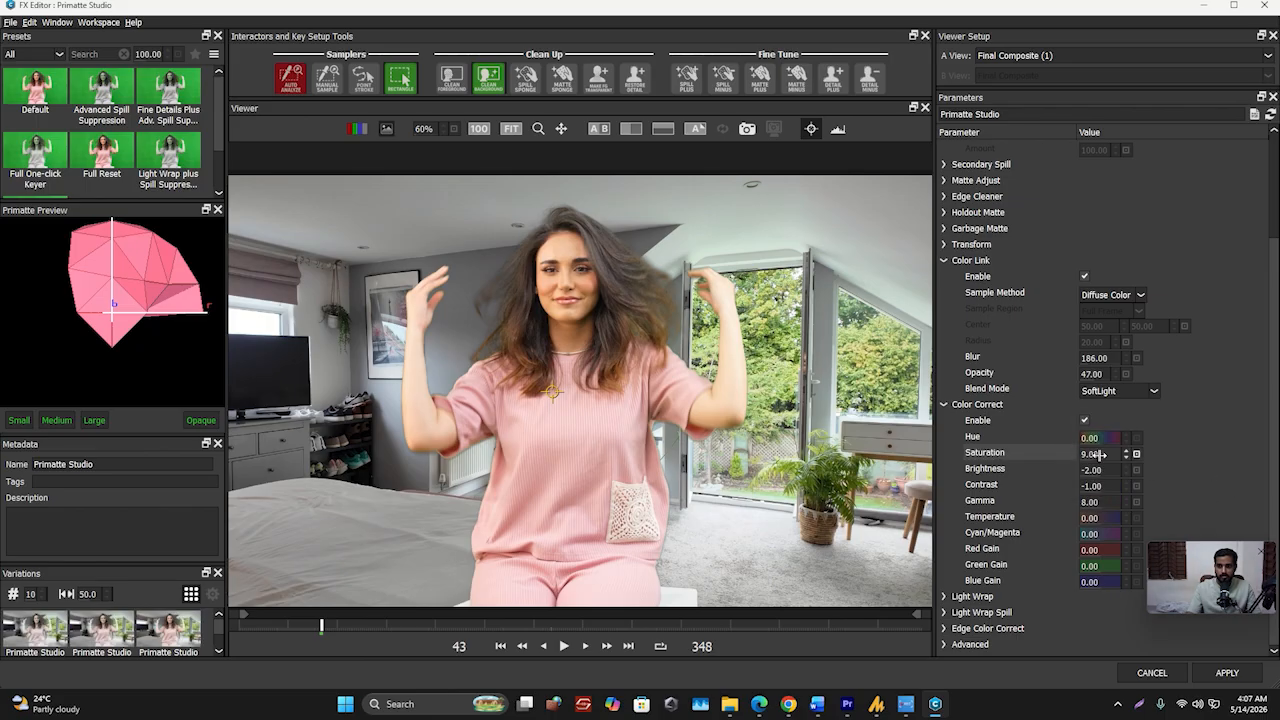
left_click_drag(1093, 456, 1084, 456)
left_click(1127, 457)
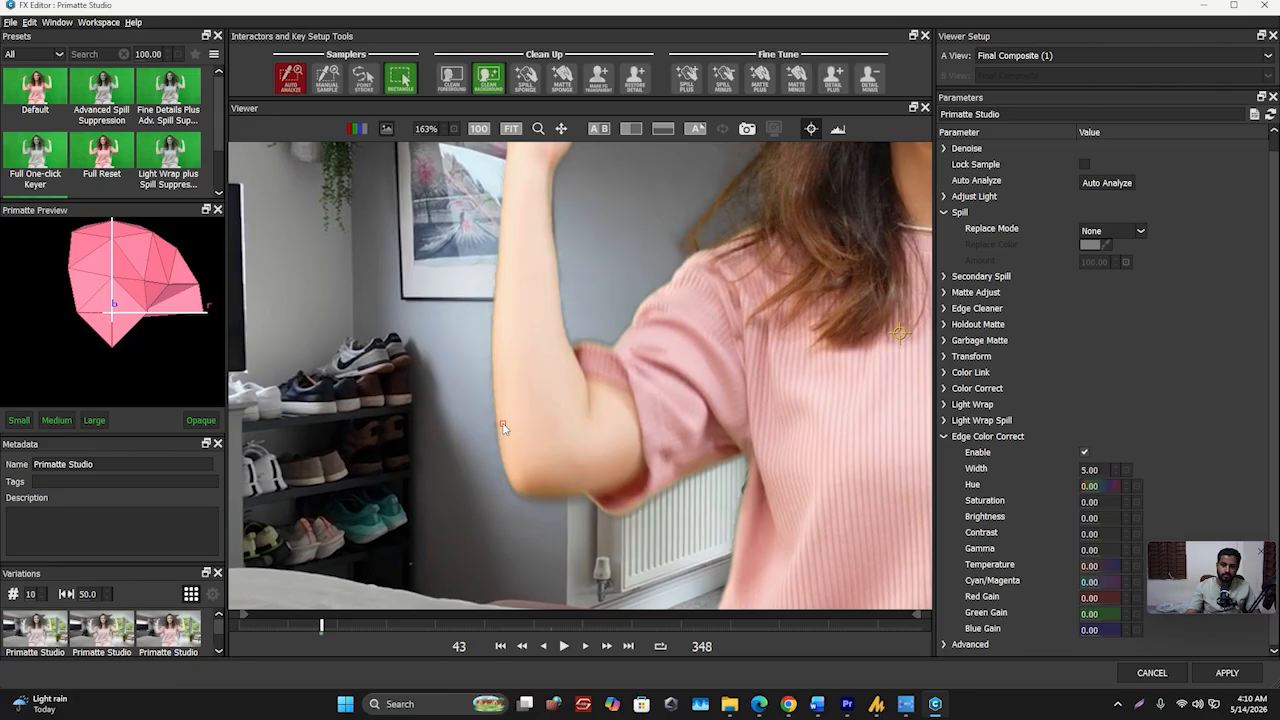
Split the viewer to compare Light Wrap Edge On Black in the A View with Final Composite in the B View
left_click(970, 404)
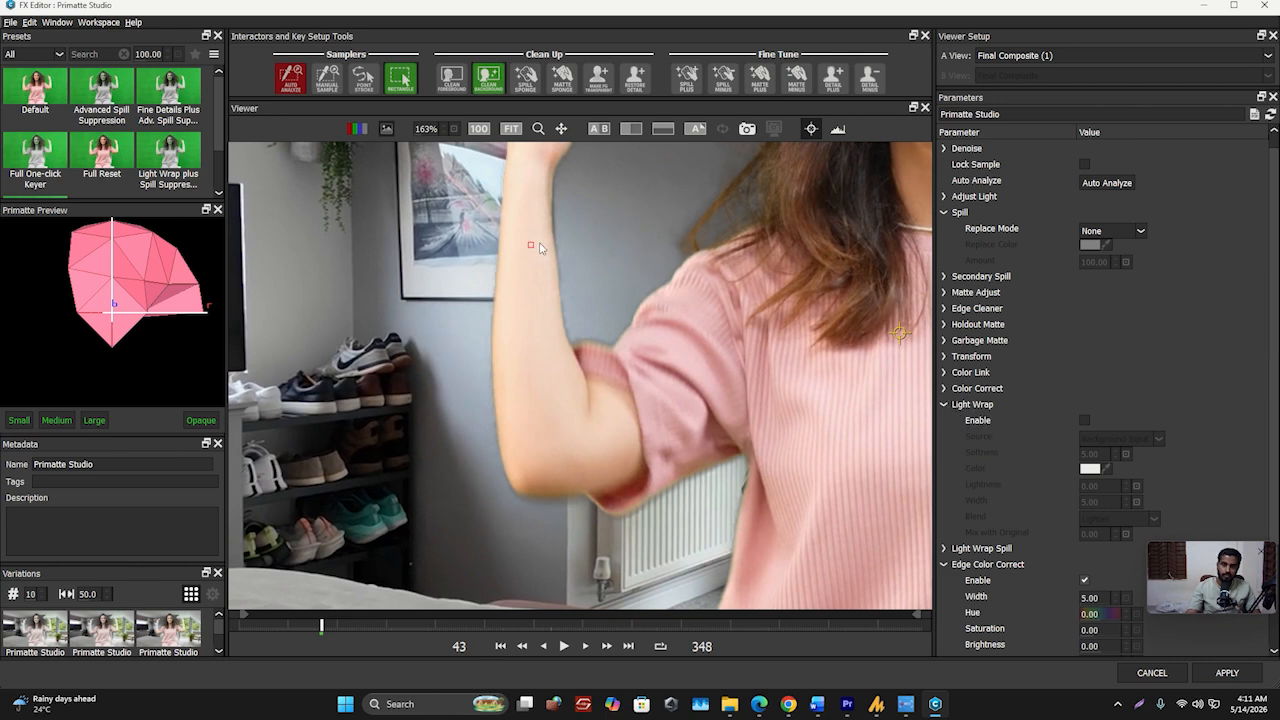
left_click(598, 128)
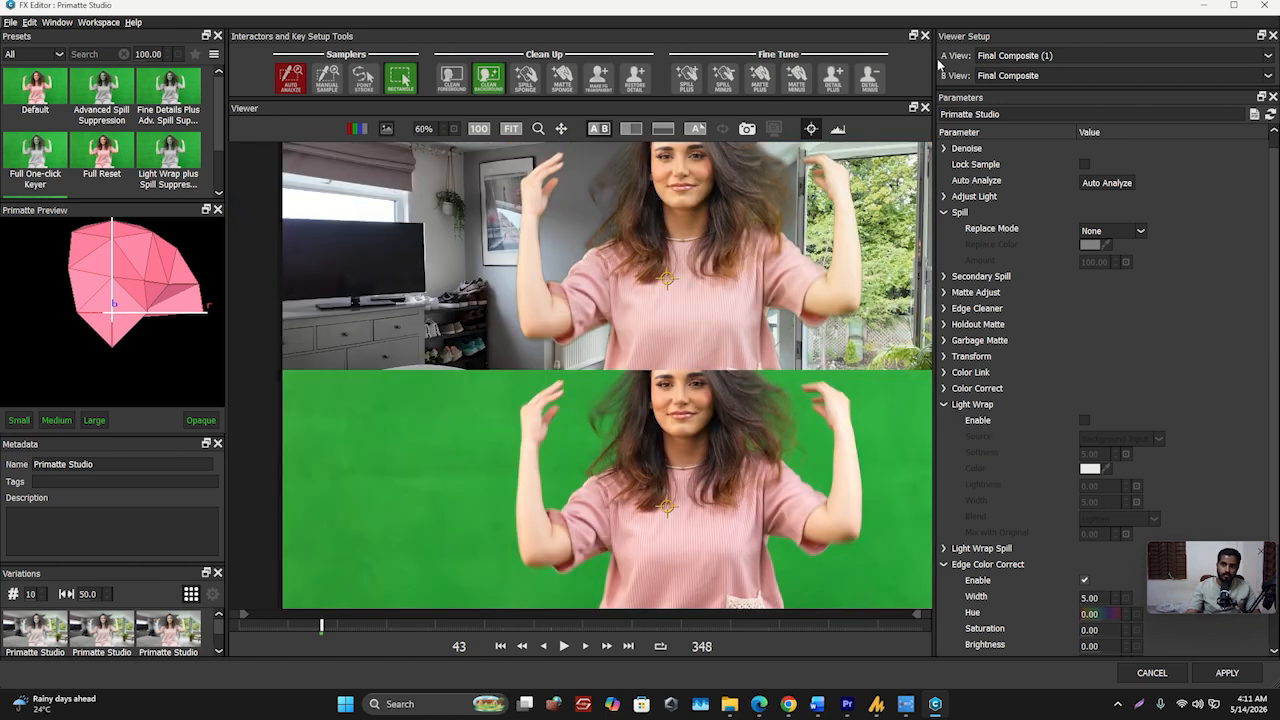
left_click(1040, 77)
left_click(1006, 100)
left_click(1061, 58)
scroll(1095, 117, "down", 4)
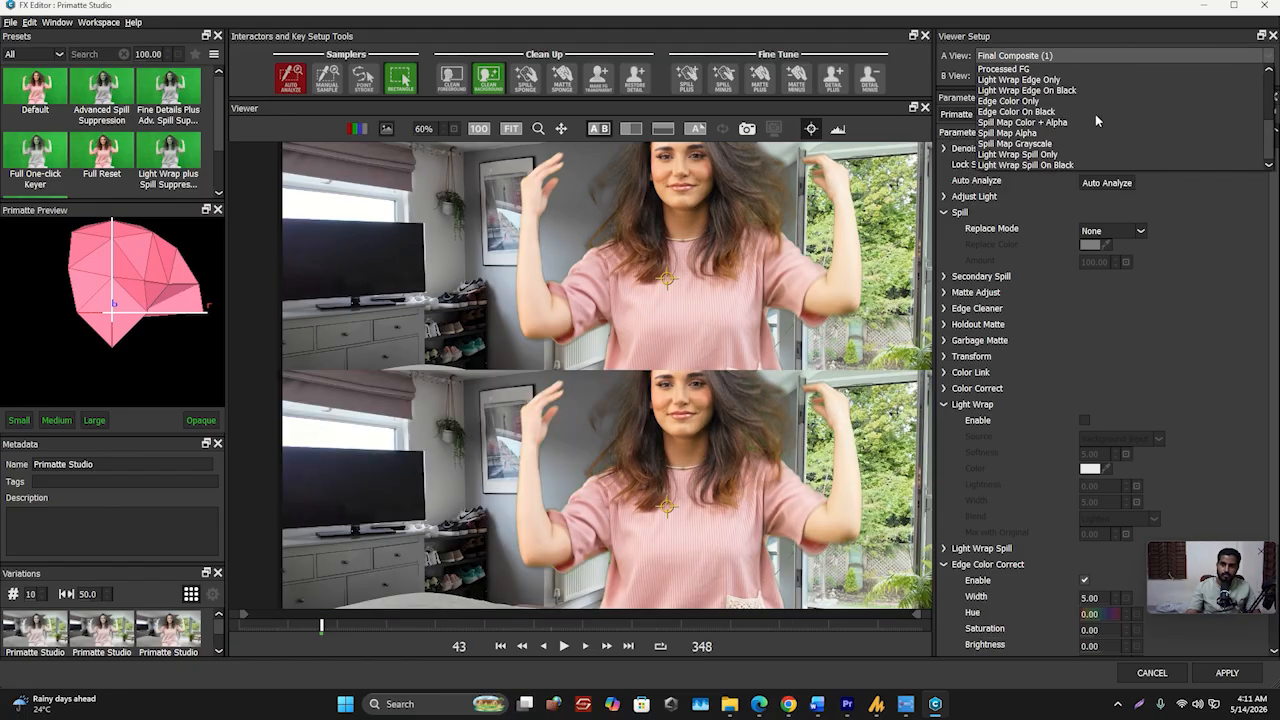
left_click(1027, 90)
Enable Light Wrap and inspect its edge around the woman's elbow and sleeve
scroll(374, 443, "up", 5)
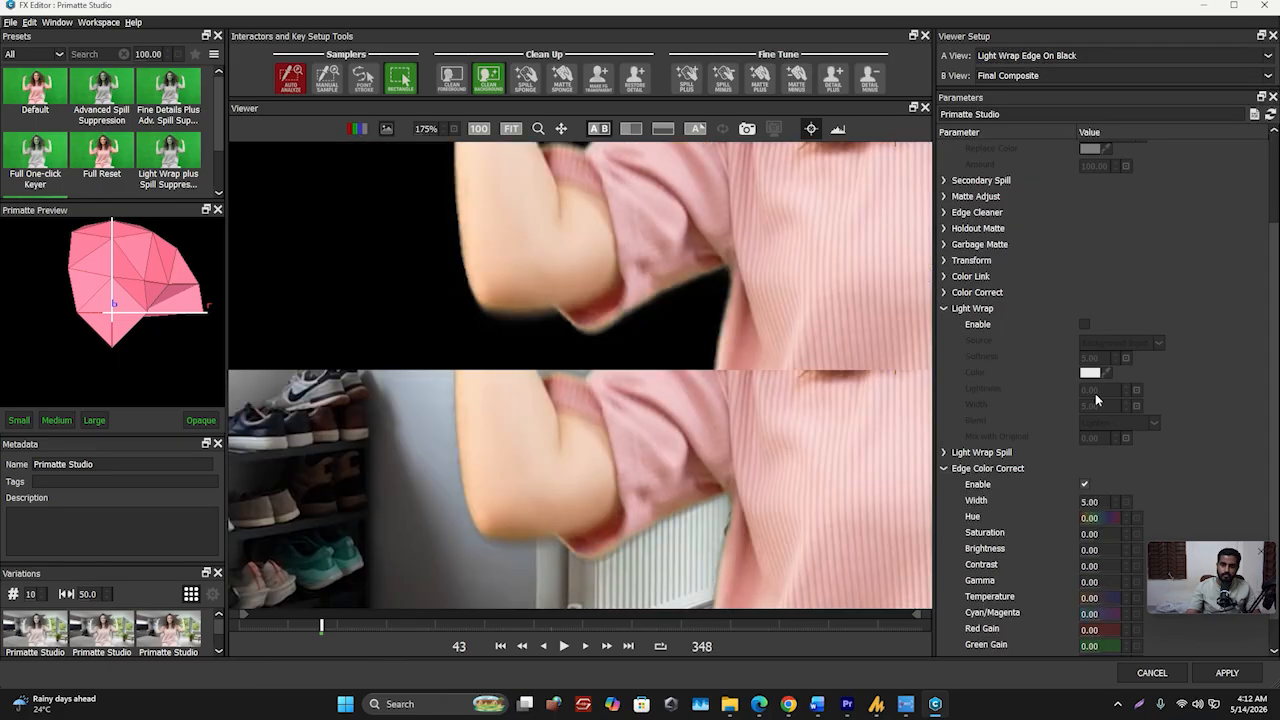
left_click(1084, 324)
scroll(757, 441, "down", 1)
scroll(620, 480, "up", 2)
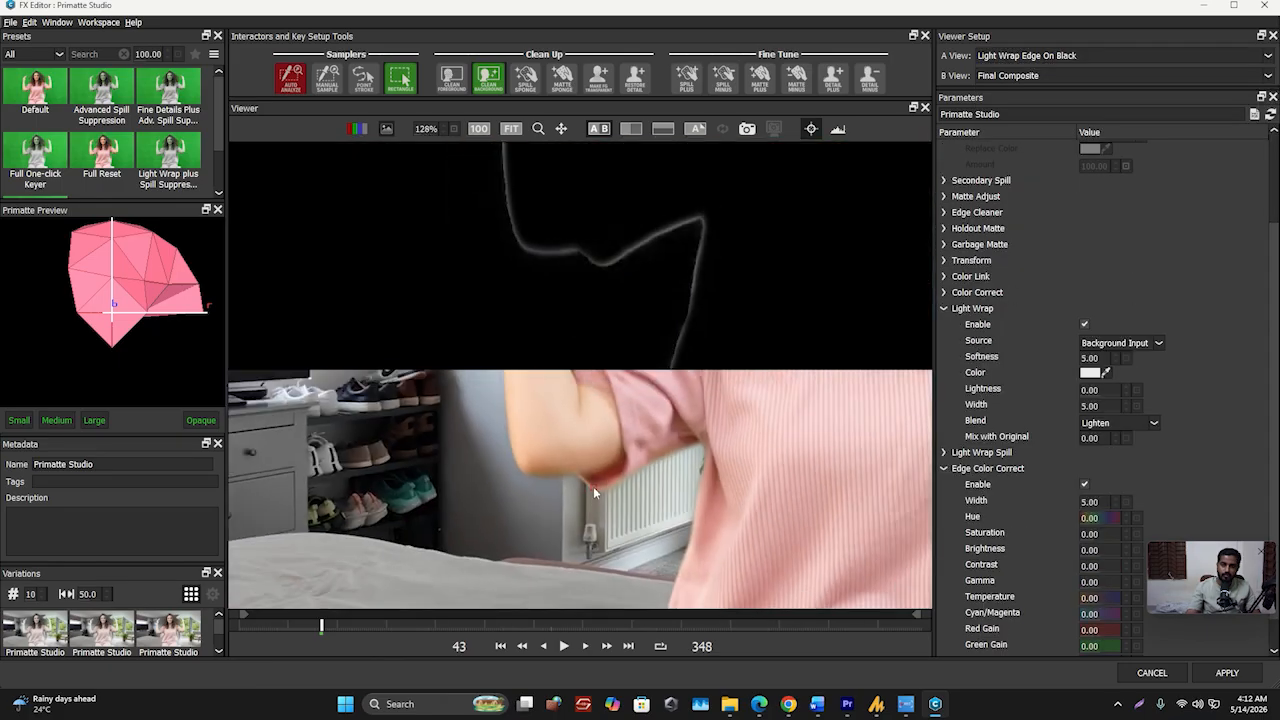
Compare the light wrap edge with the final composite along the woman's forearm, hair, elbow and sleeve
scroll(597, 489, "up", 2)
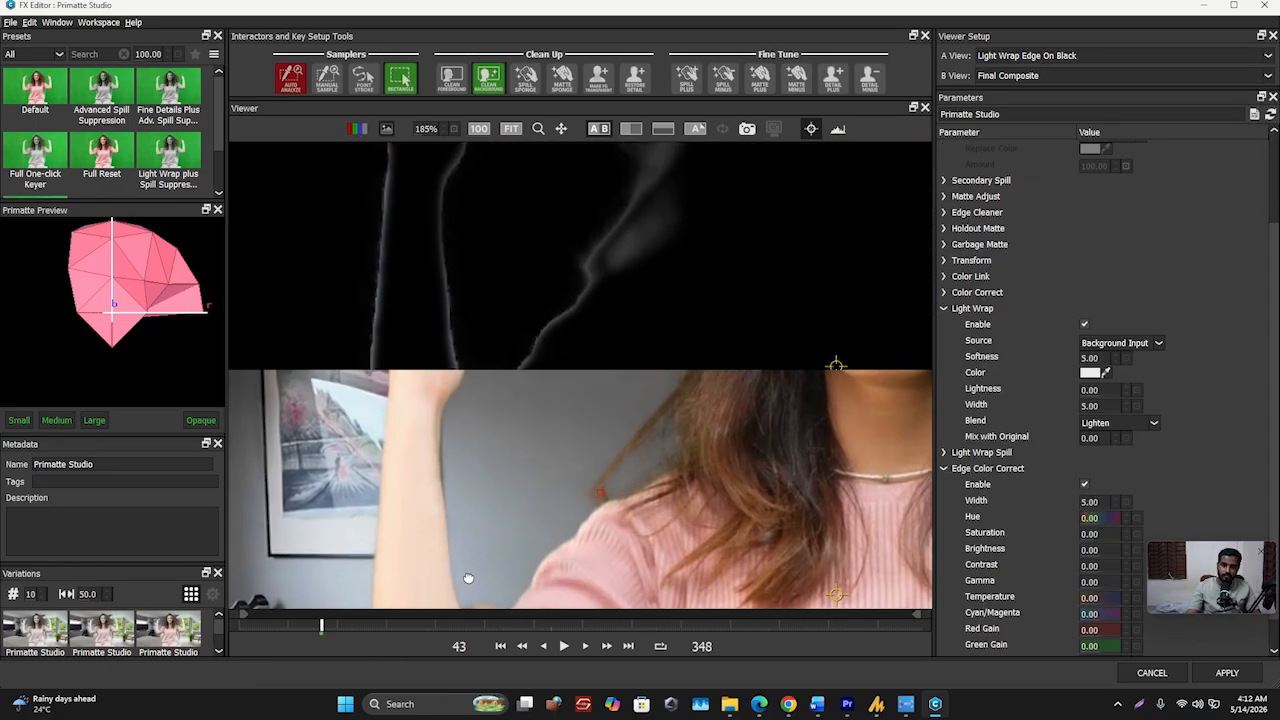
scroll(620, 530, "up", 1)
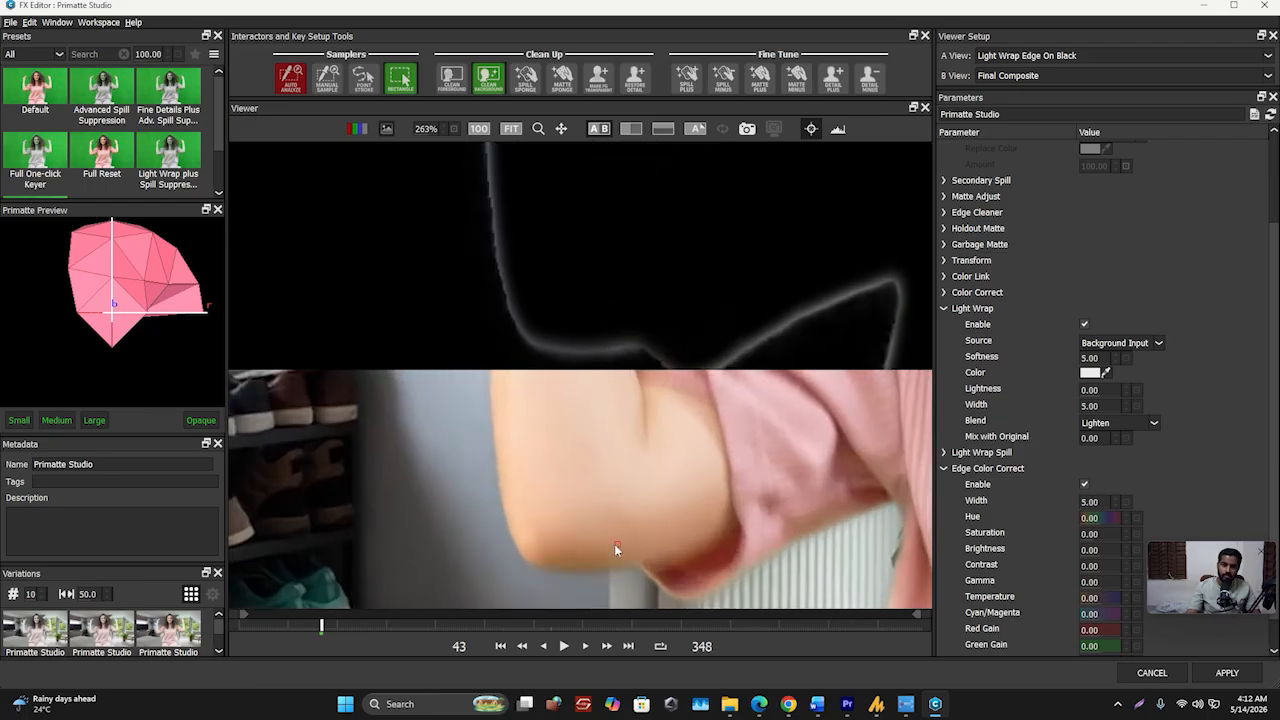
scroll(540, 500, "up", 1)
scroll(550, 450, "down", 2)
scroll(500, 412, "down", 1)
scroll(458, 435, "down", 2)
scroll(466, 449, "up", 4)
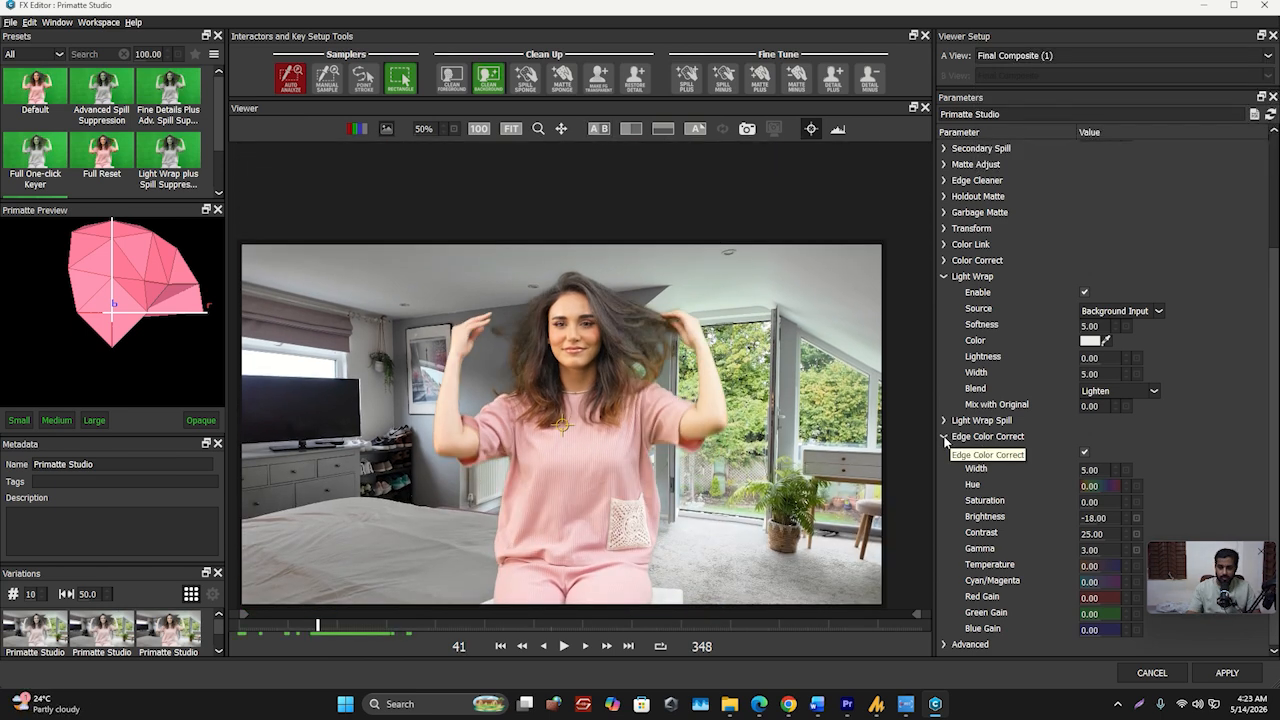
Collapse the Edge Color Correct, Light Wrap and Spill parameter groups
left_click(944, 437)
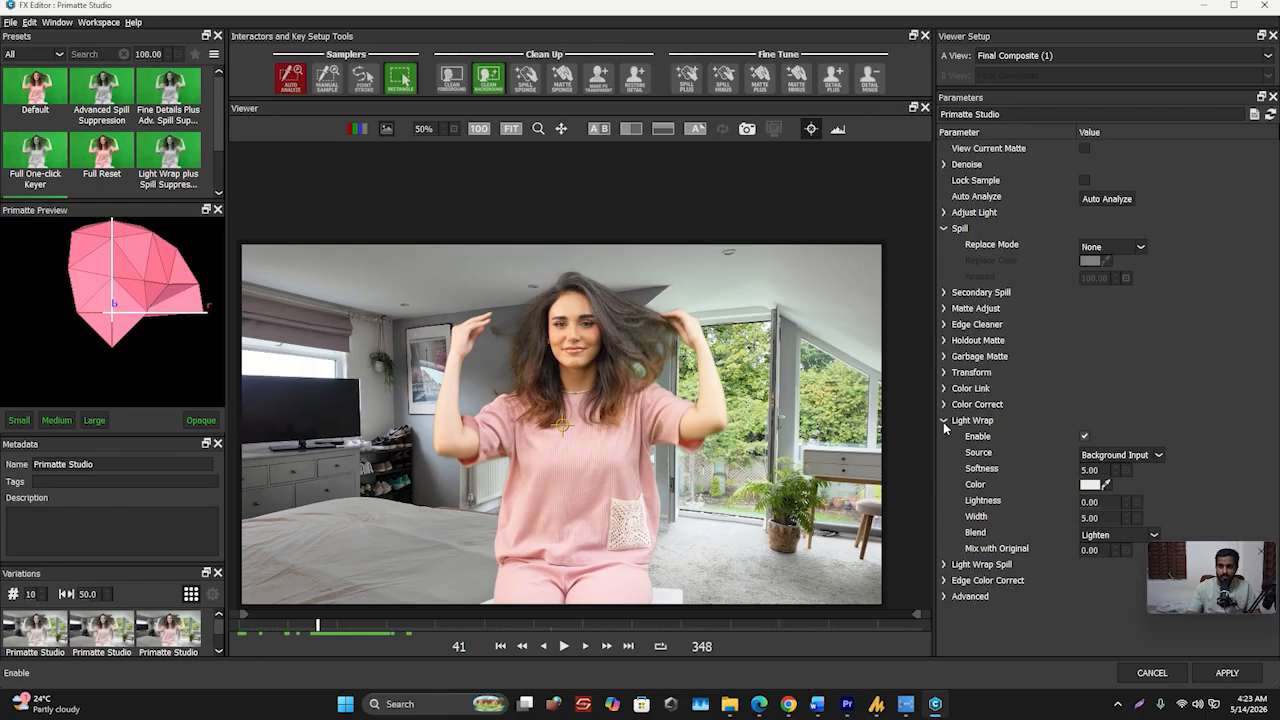
left_click(944, 421)
left_click(944, 229)
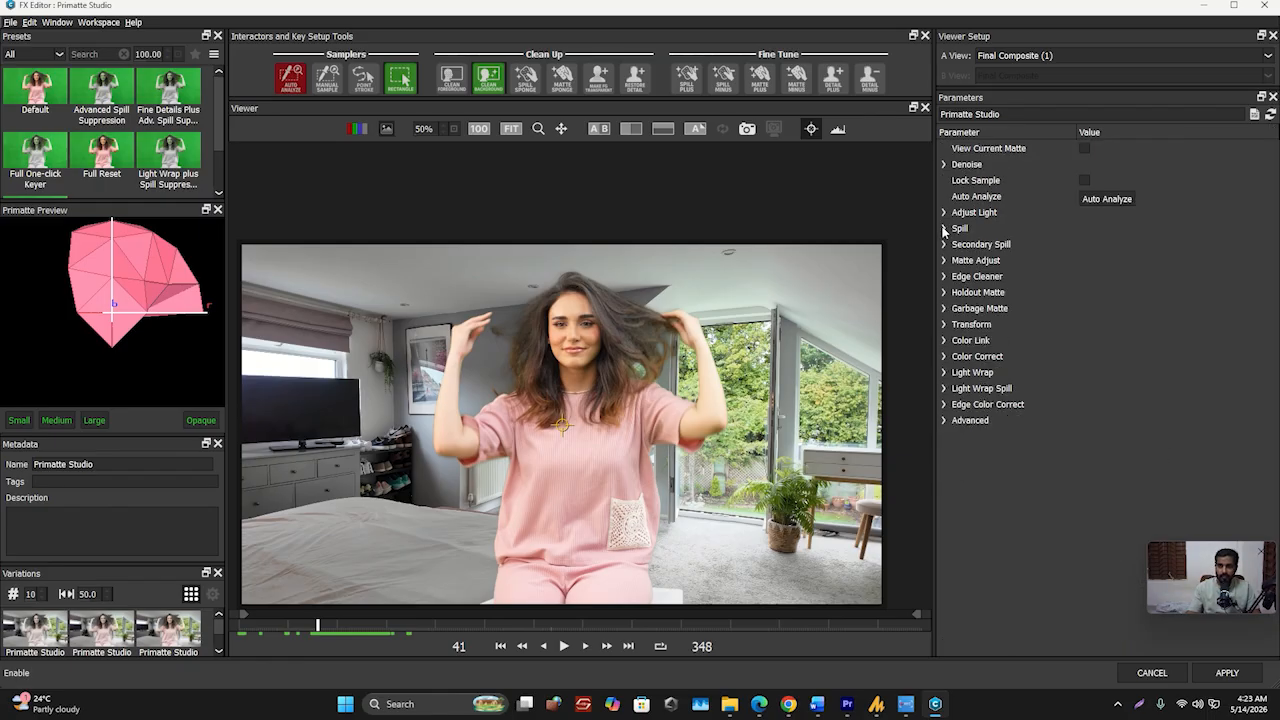
Scrub the keyed clip to frame 99 and examine the woman's hair edges against the room
left_click_drag(318, 625, 386, 628)
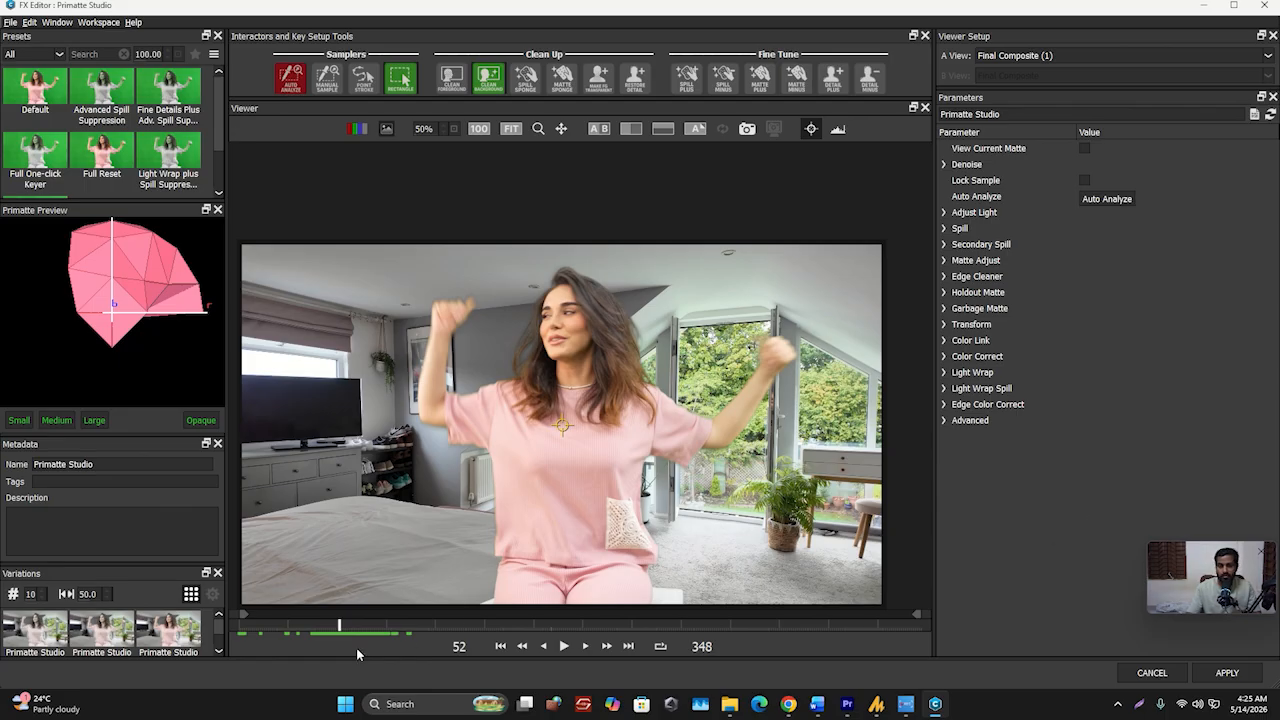
left_click_drag(348, 630, 432, 630)
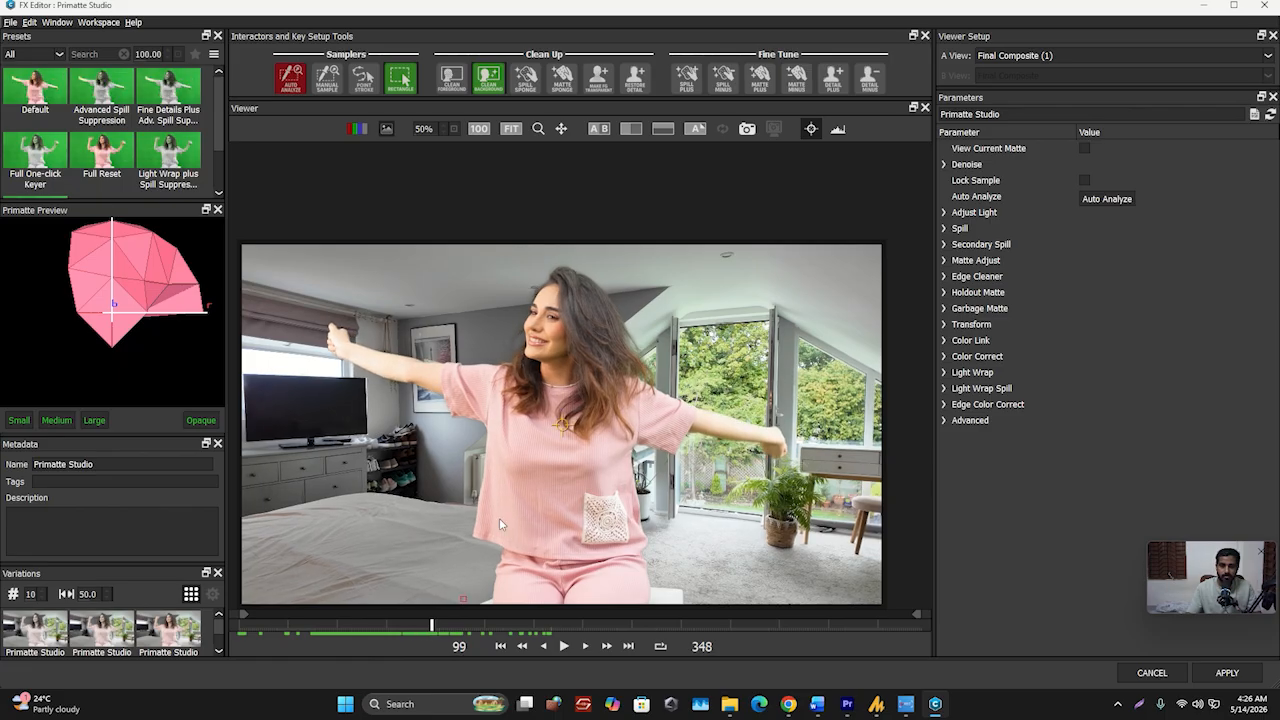
scroll(600, 368, "up", 4)
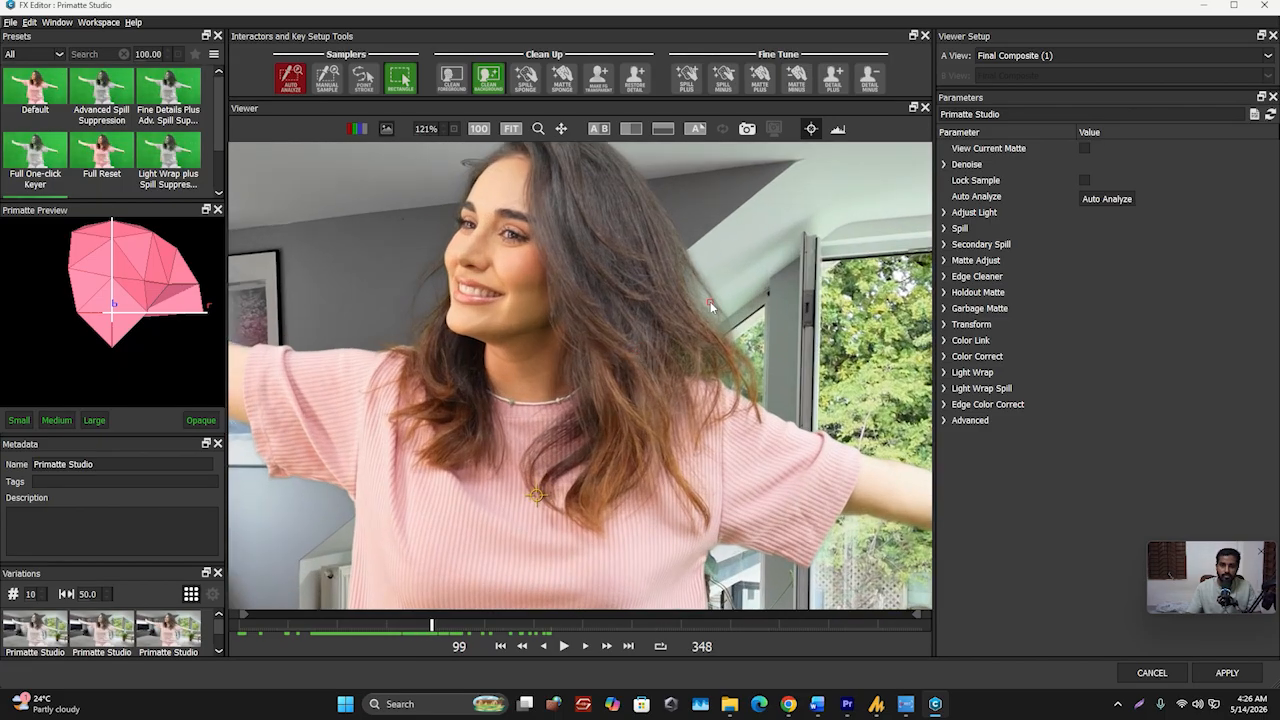
scroll(600, 352, "up", 3)
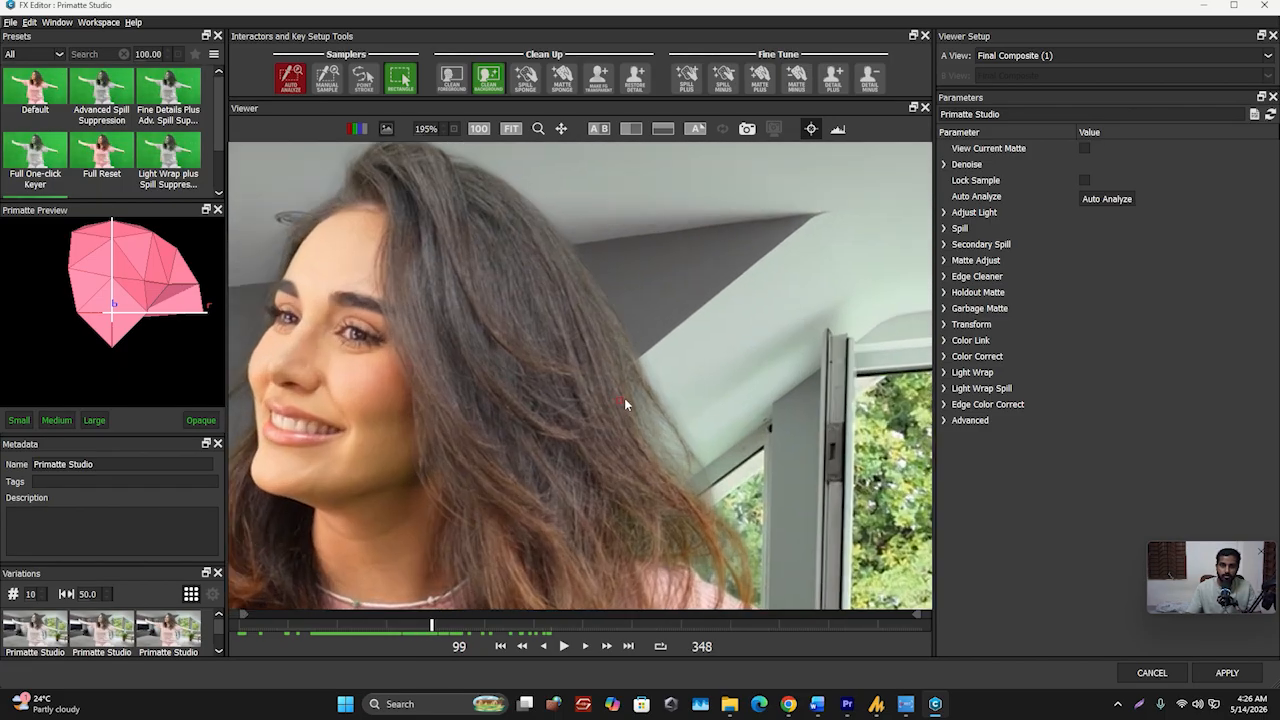
scroll(661, 392, "up", 1)
scroll(661, 392, "down", 4)
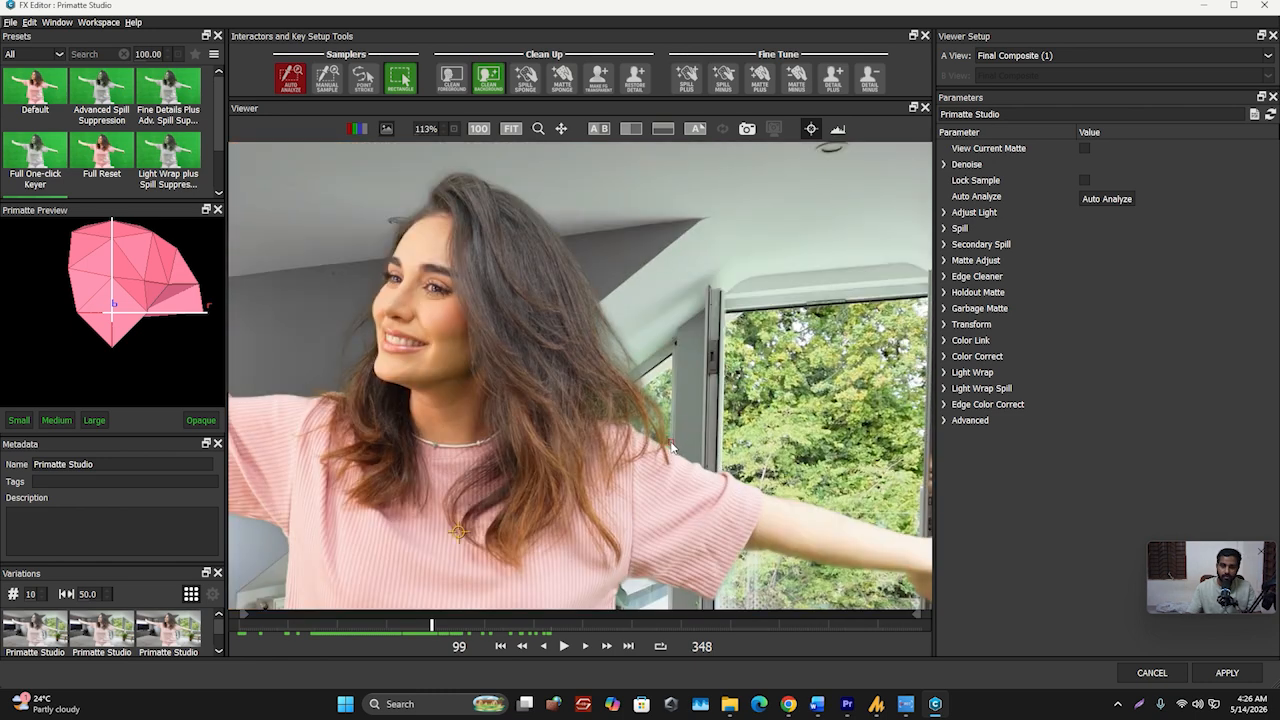
scroll(672, 447, "down", 3)
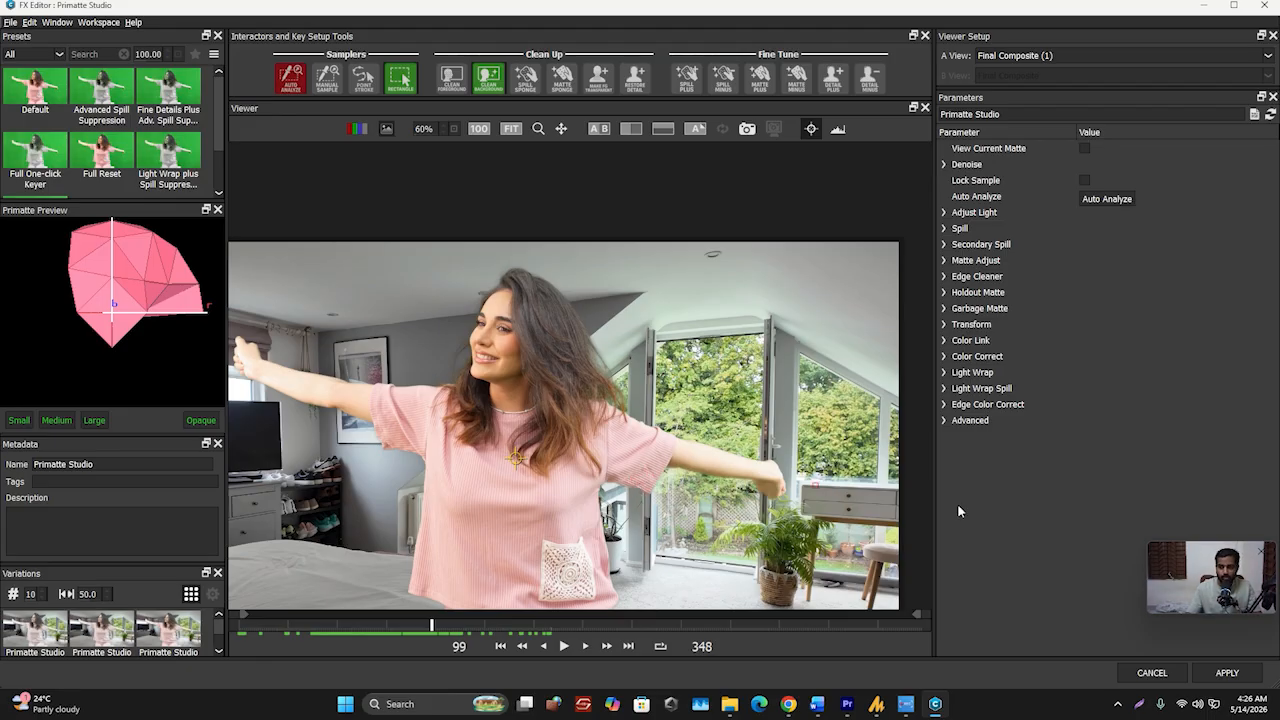
Apply the Primatte Studio settings and return to the Room sequence in Premiere Pro
left_click(1226, 672)
left_click(862, 705)
left_click(862, 705)
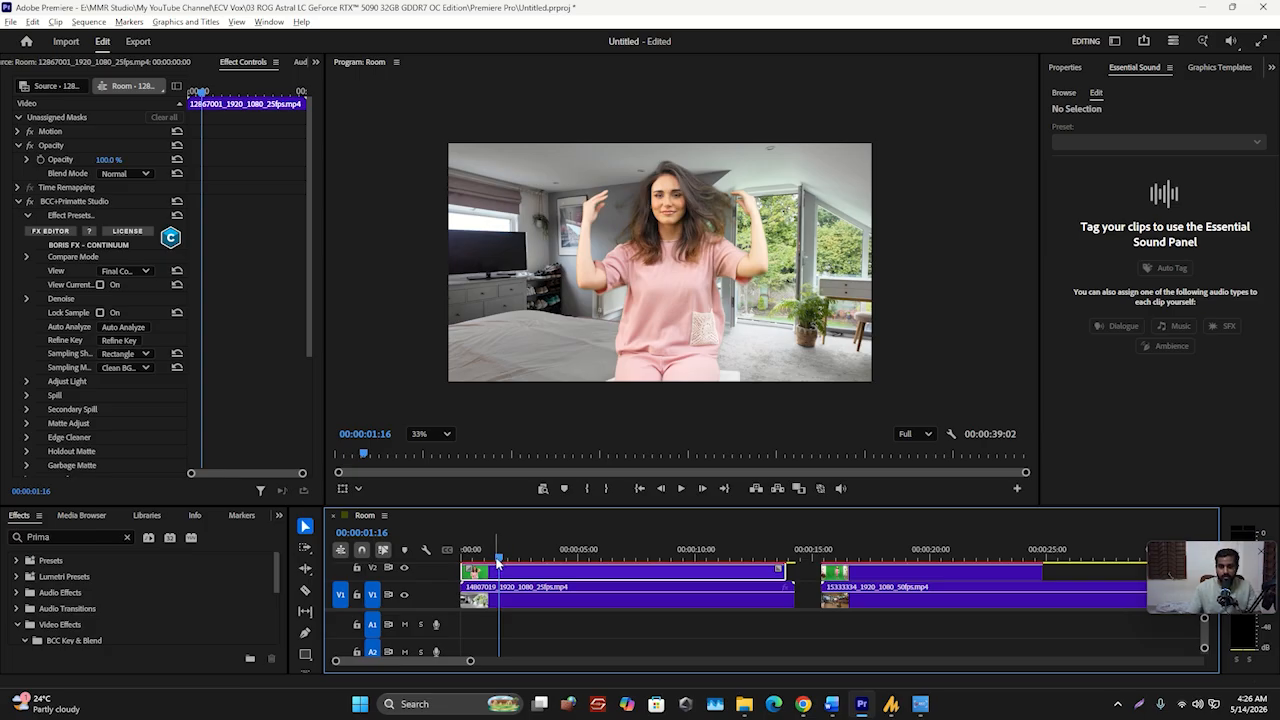
Scrub the Room sequence between about 00:00:01:16 and 00:00:05:10 to review the keyed woman in the bedroom
left_click_drag(497, 560, 511, 567)
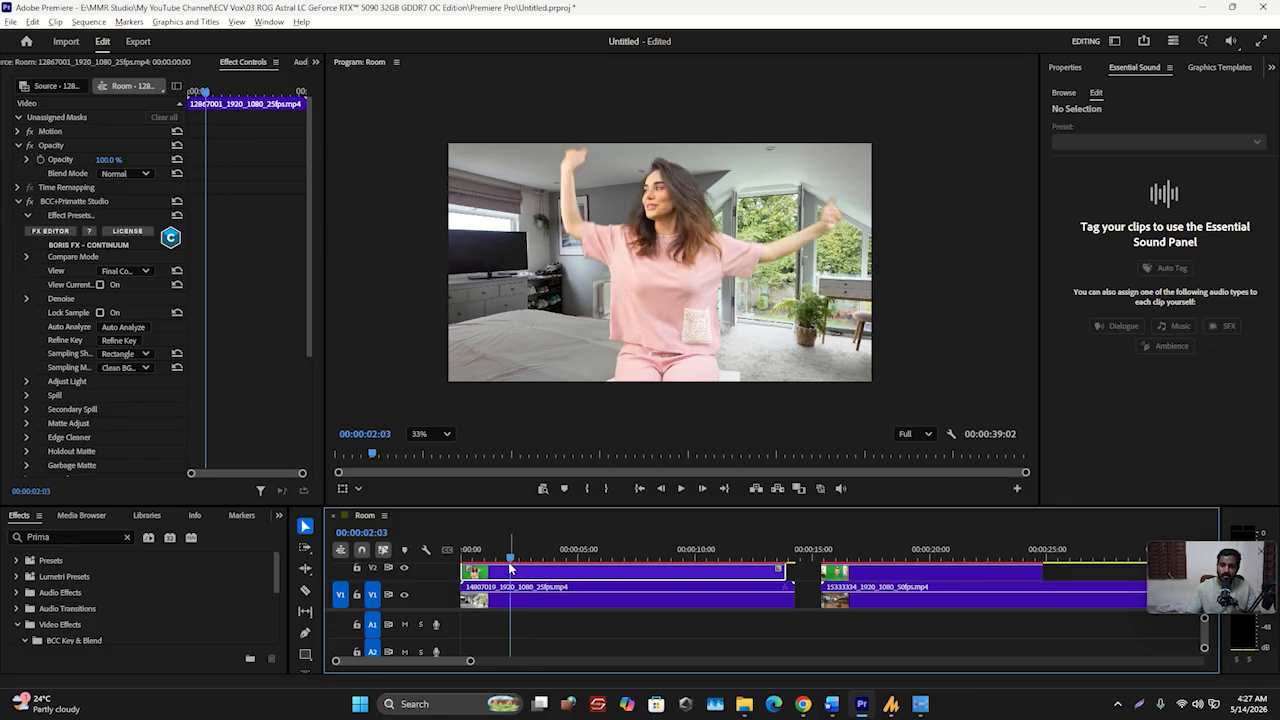
left_click_drag(510, 567, 586, 558)
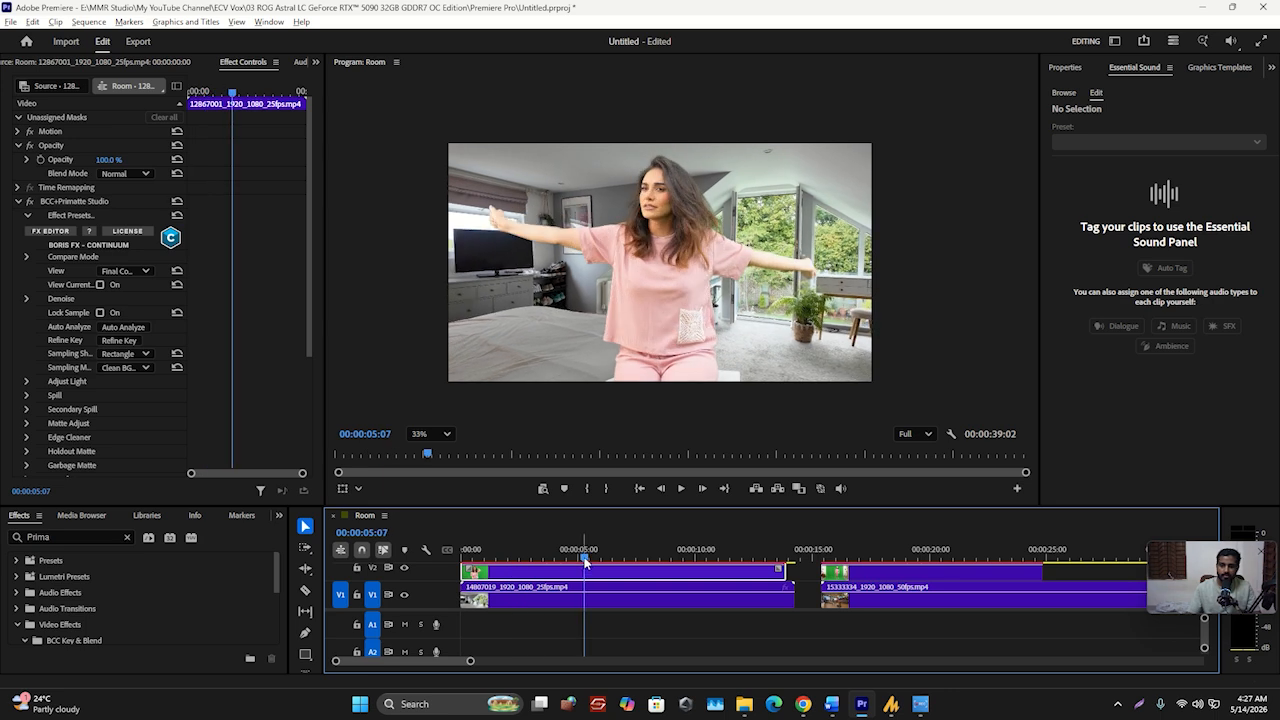
mouse_move(585, 563)
left_mouse_down()
mouse_move(613, 563)
mouse_move(570, 560)
left_mouse_up()
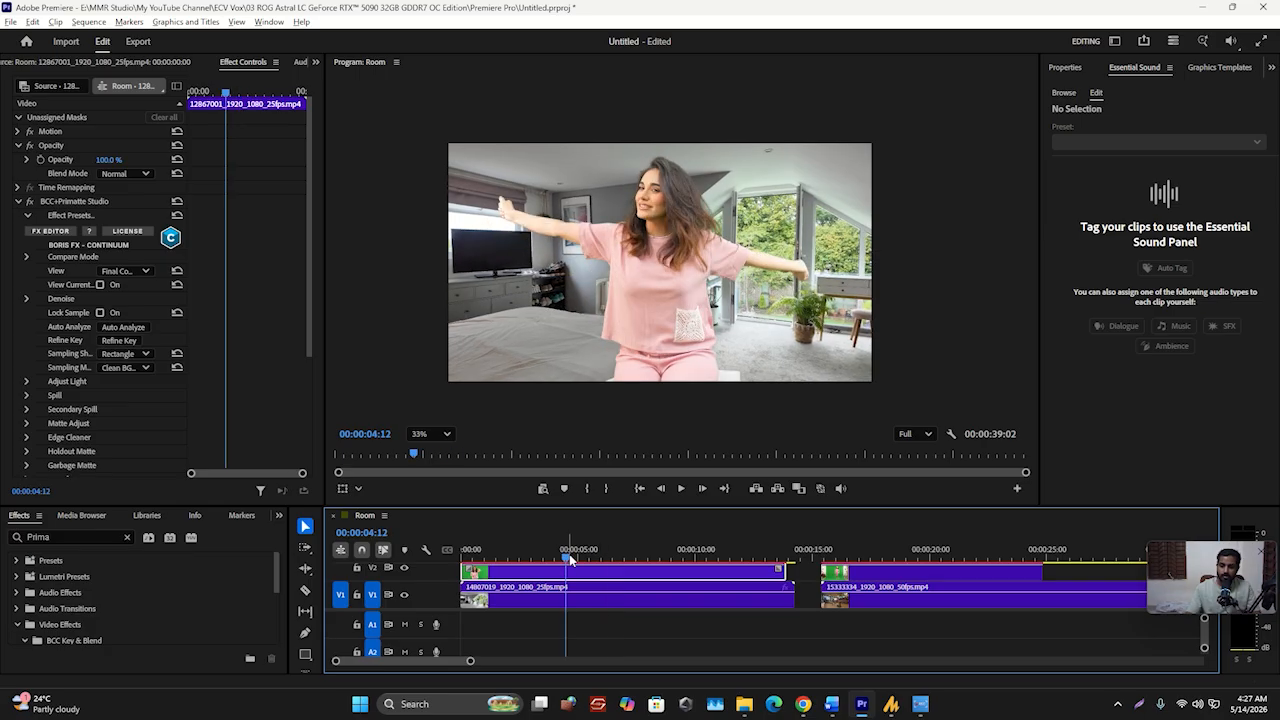
left_click_drag(570, 560, 589, 562)
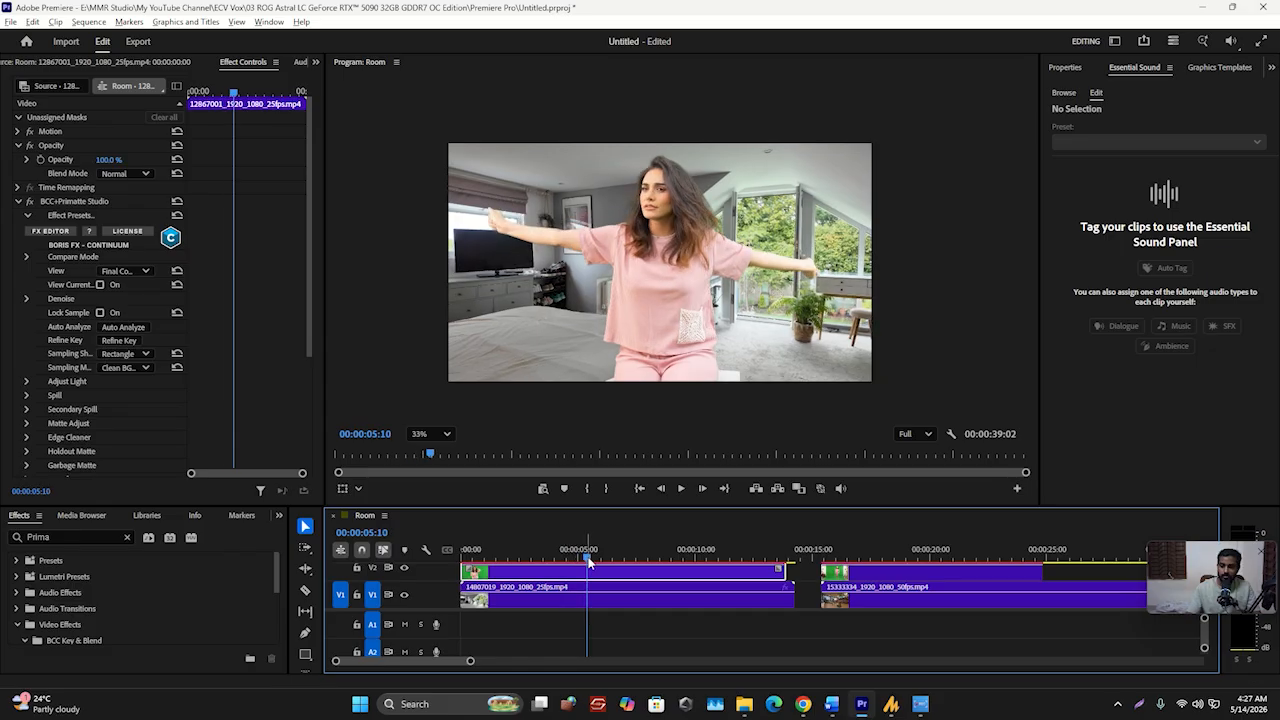